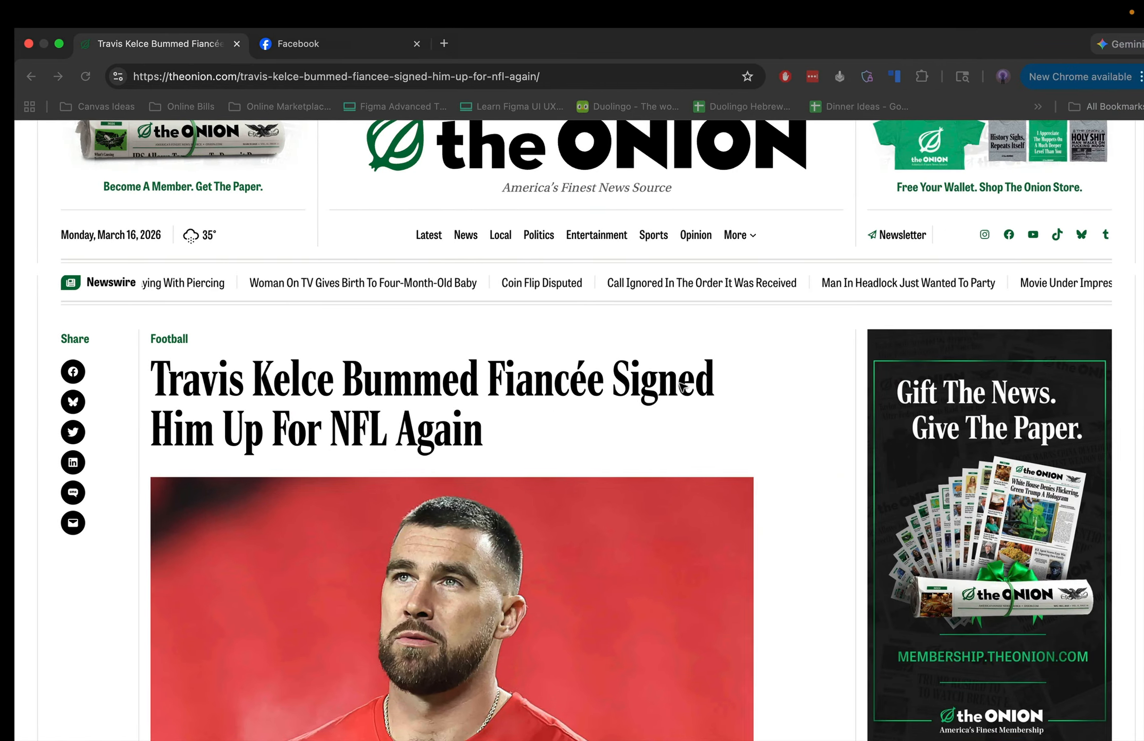
# Examine The Onion article's headline, photo and body text as an example of page typography.
pyautogui.scroll(1, 680, 383)
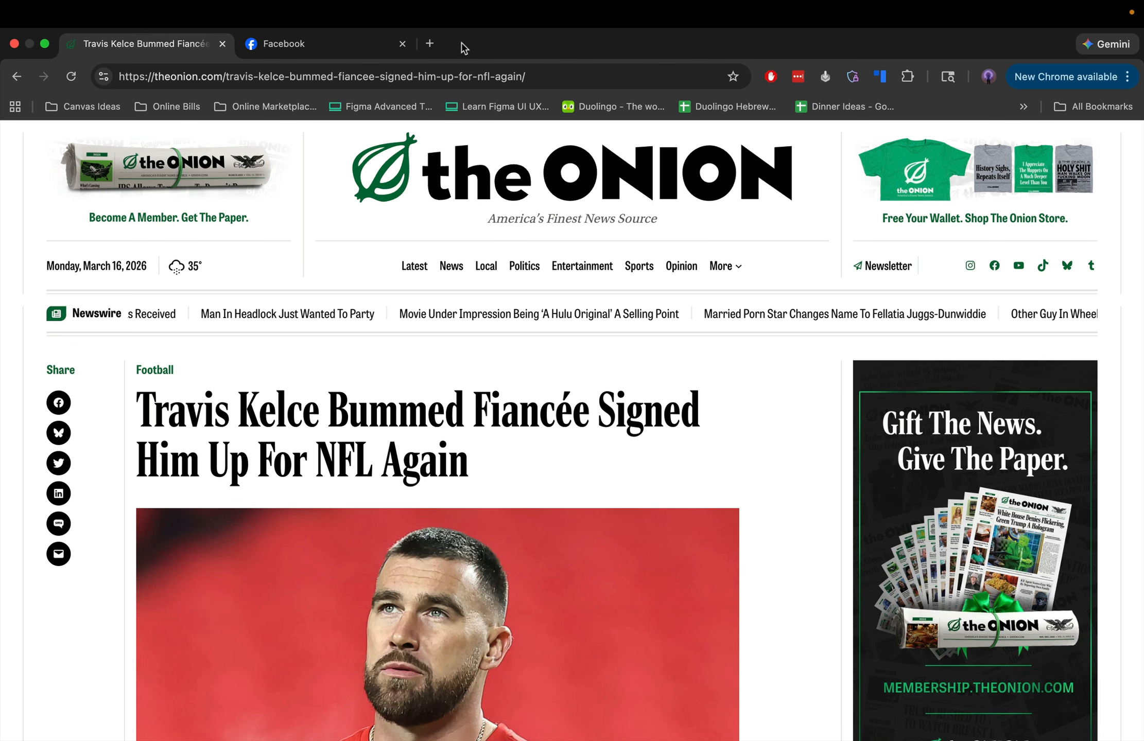
pyautogui.scroll(-3, 423, 324)
pyautogui.scroll(-7, 382, 296)
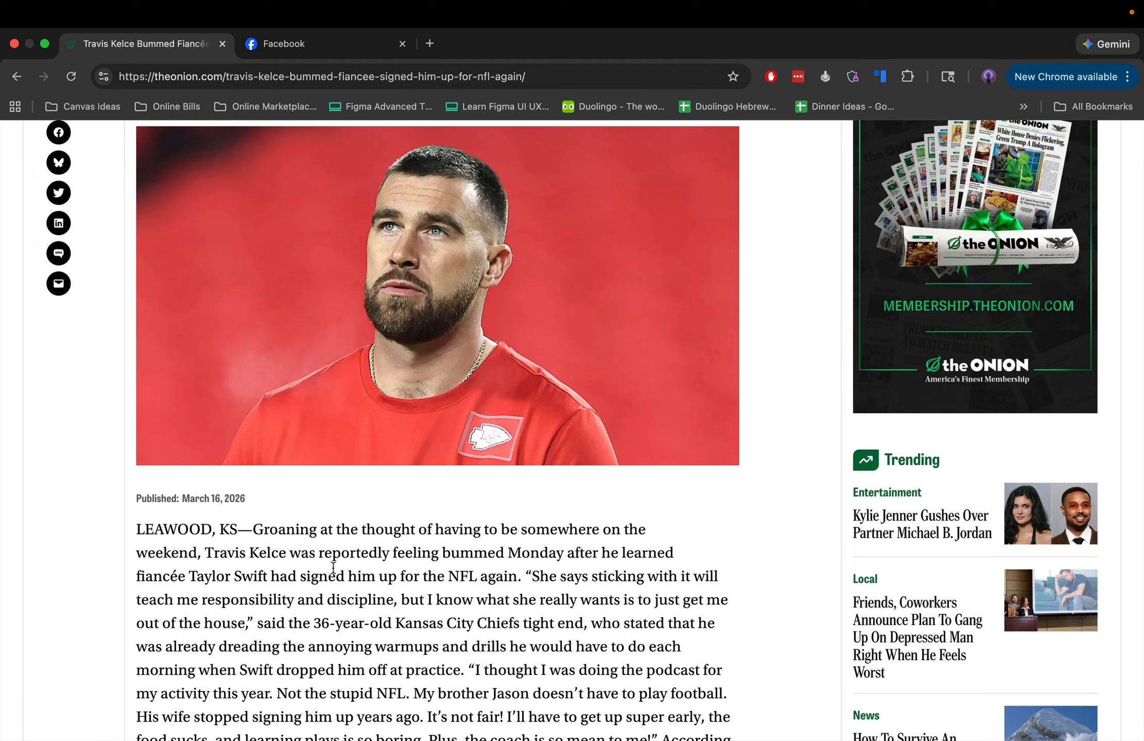
pyautogui.scroll(7, 333, 566)
pyautogui.scroll(-3, 333, 567)
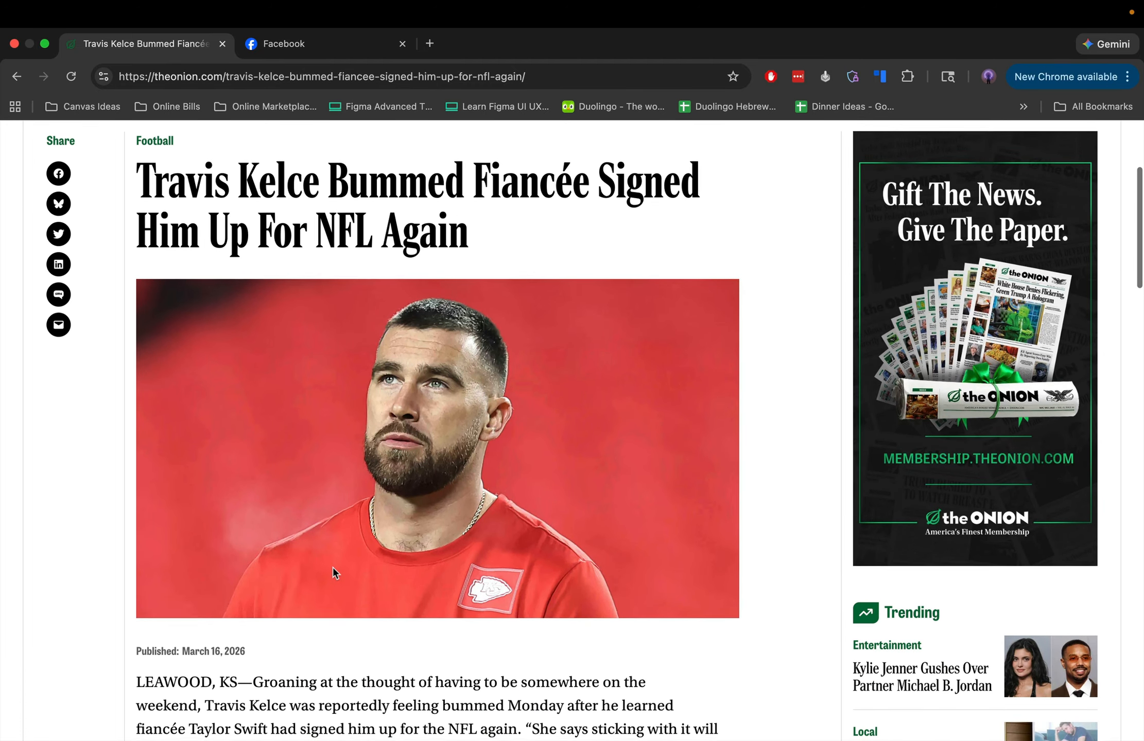
pyautogui.scroll(-1, 332, 567)
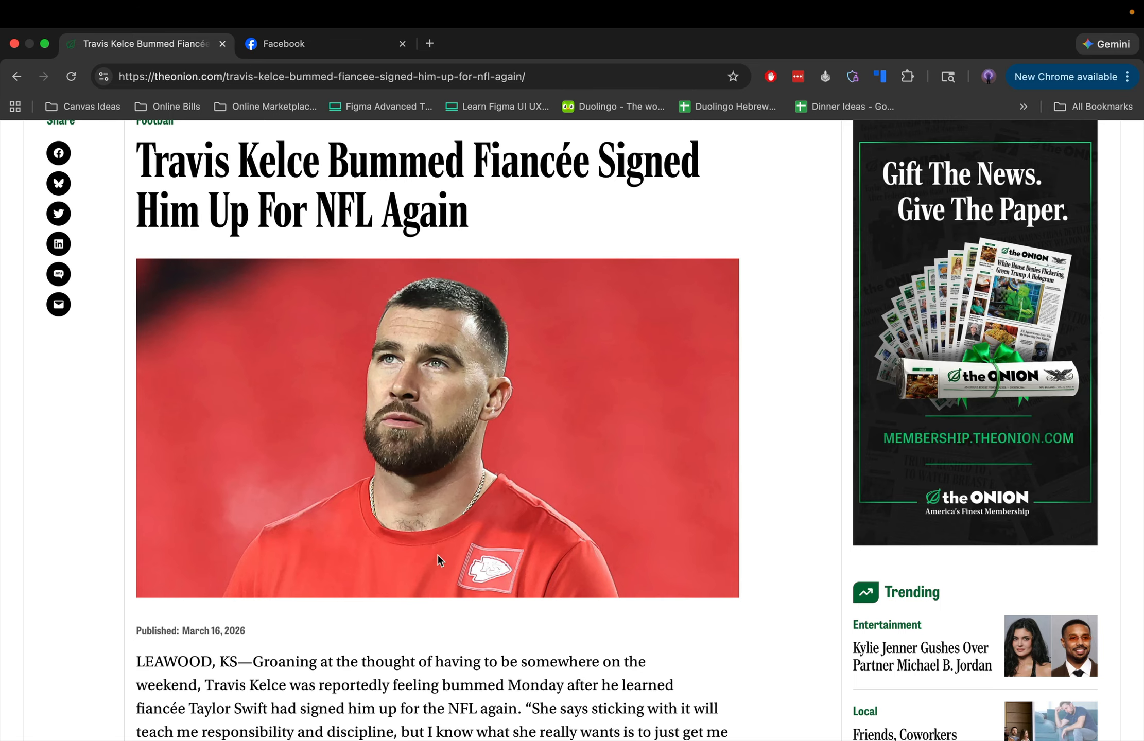
pyautogui.scroll(6, 260, 534)
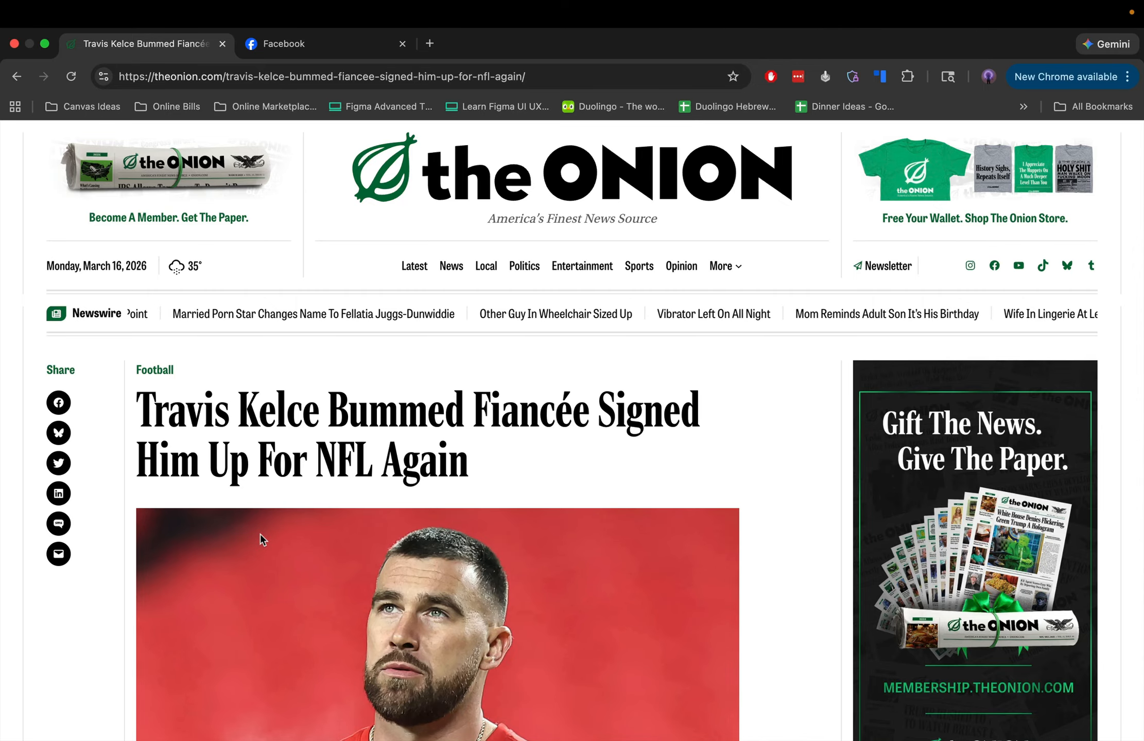
pyautogui.scroll(-3, 260, 533)
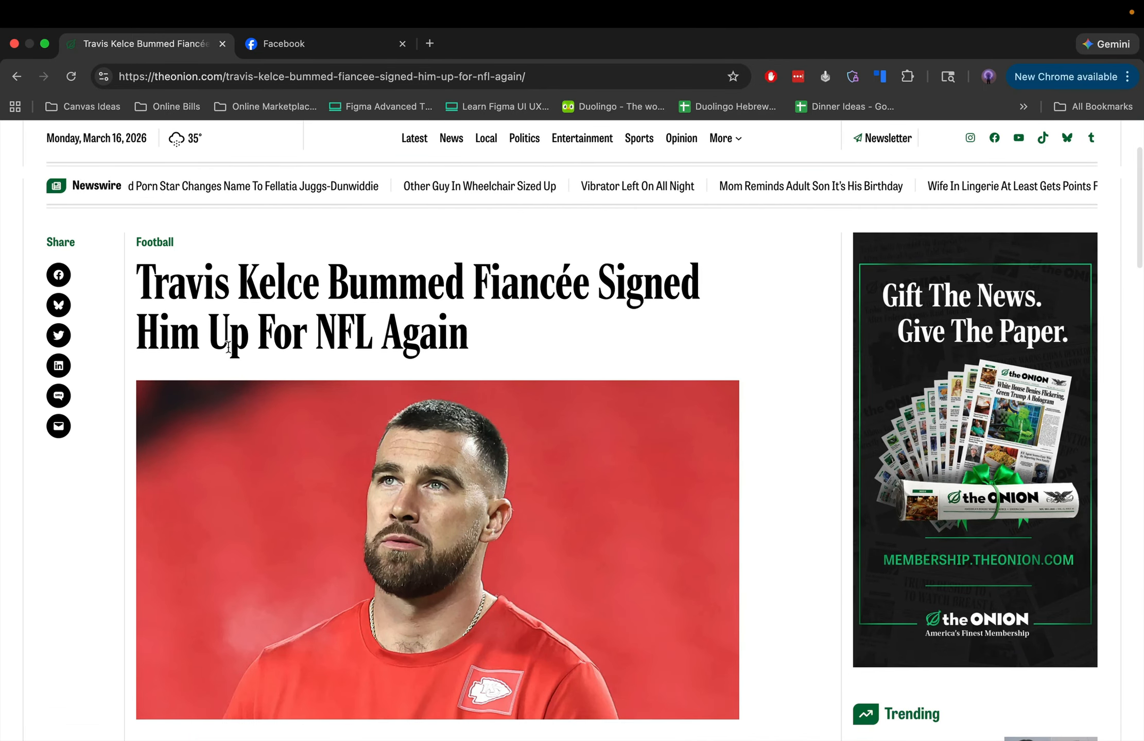
pyautogui.moveTo(257, 343); pyautogui.dragTo(136, 273)
pyautogui.scroll(-7, 264, 339)
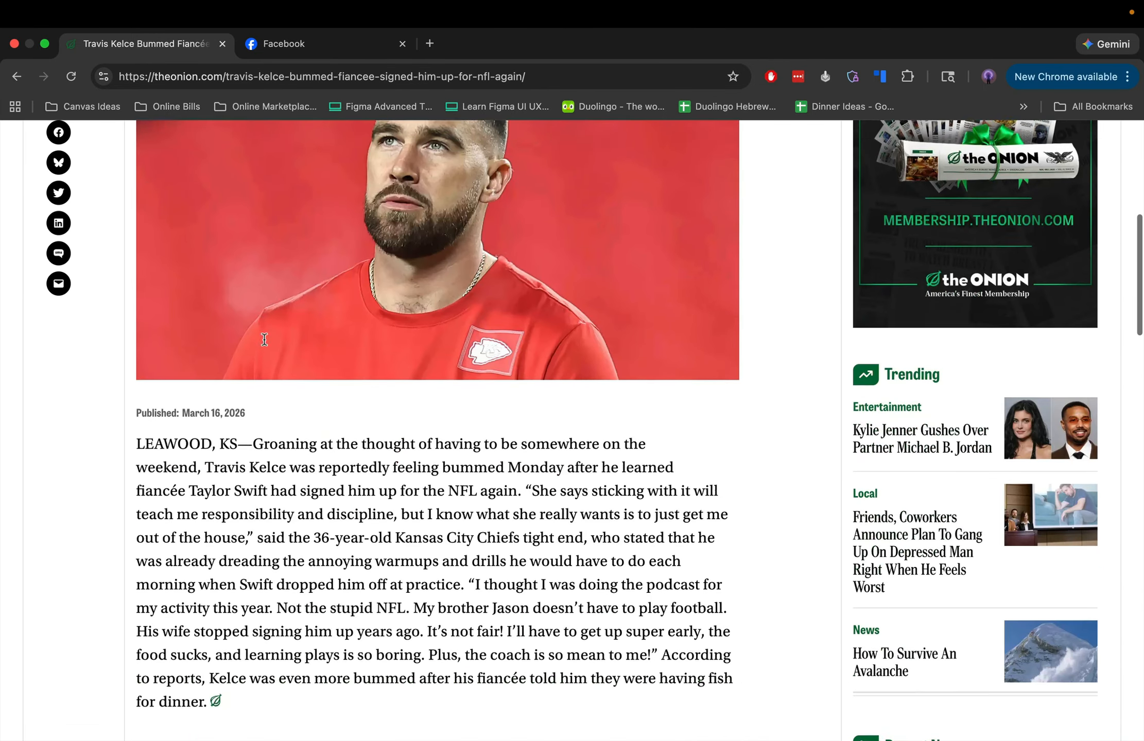
pyautogui.scroll(-1, 264, 339)
pyautogui.moveTo(179, 449); pyautogui.dragTo(292, 569)
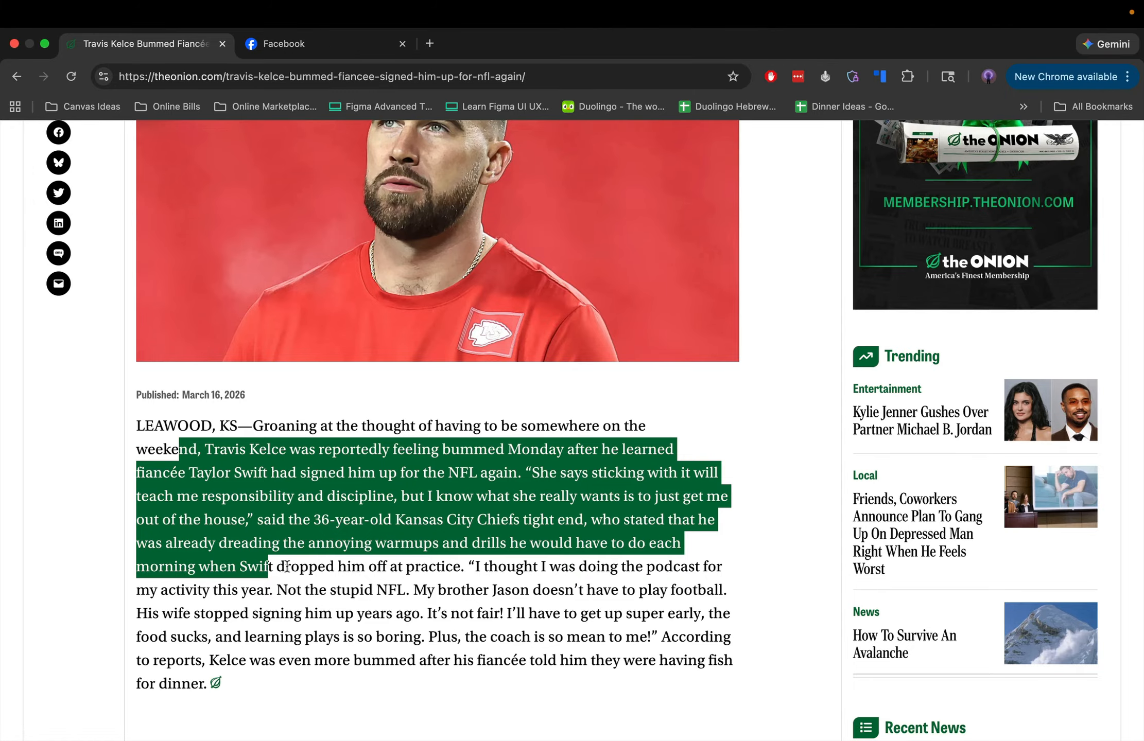
pyautogui.scroll(7, 288, 541)
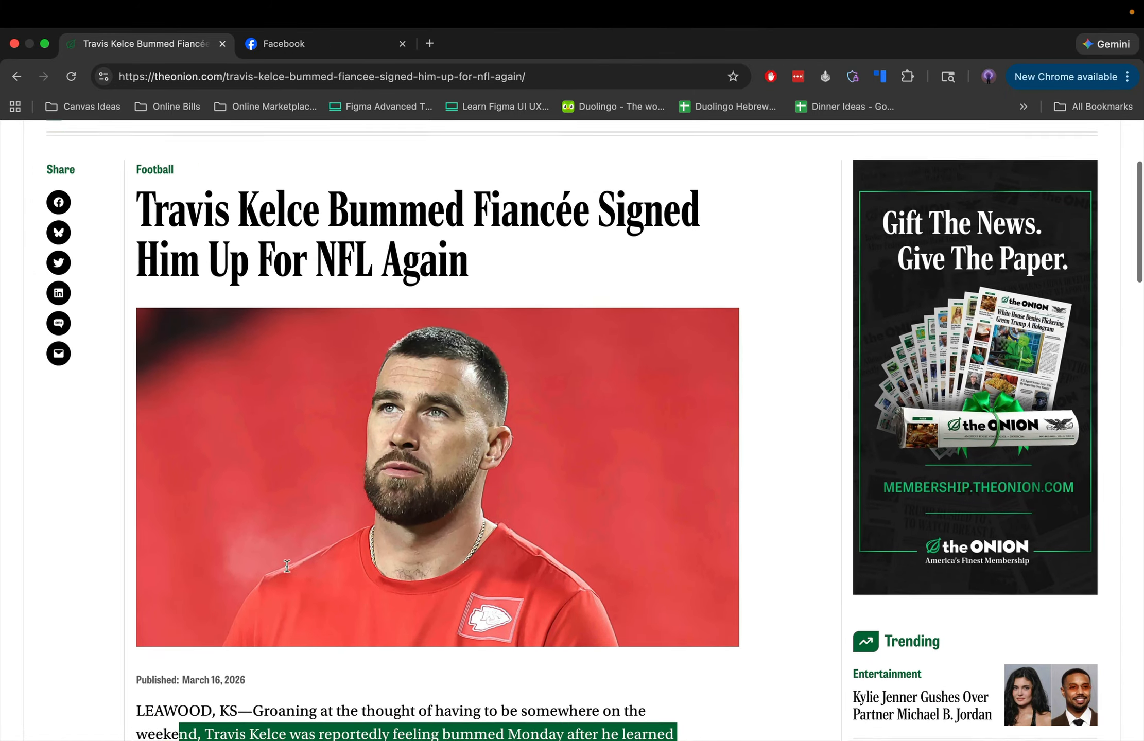
pyautogui.scroll(-2, 294, 519)
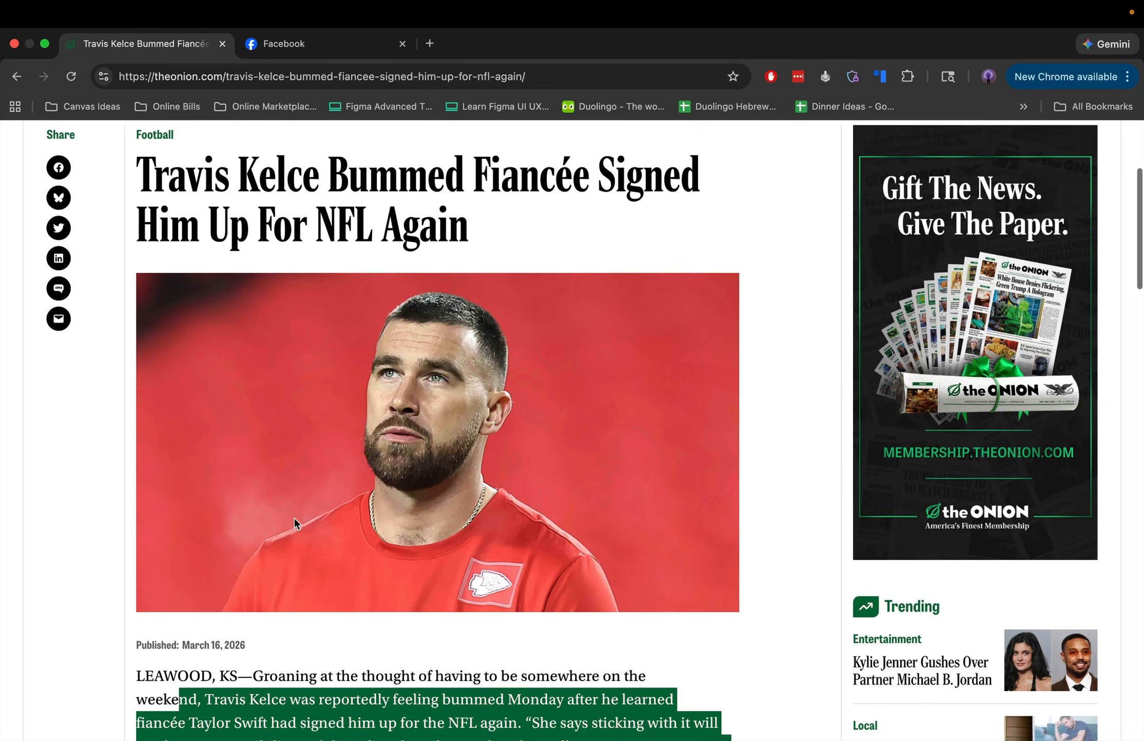
# Capture a screenshot of the article area containing the headline, photo and opening lines of the body text.
pyautogui.click(117, 466)
pyautogui.press('super+shift+4')
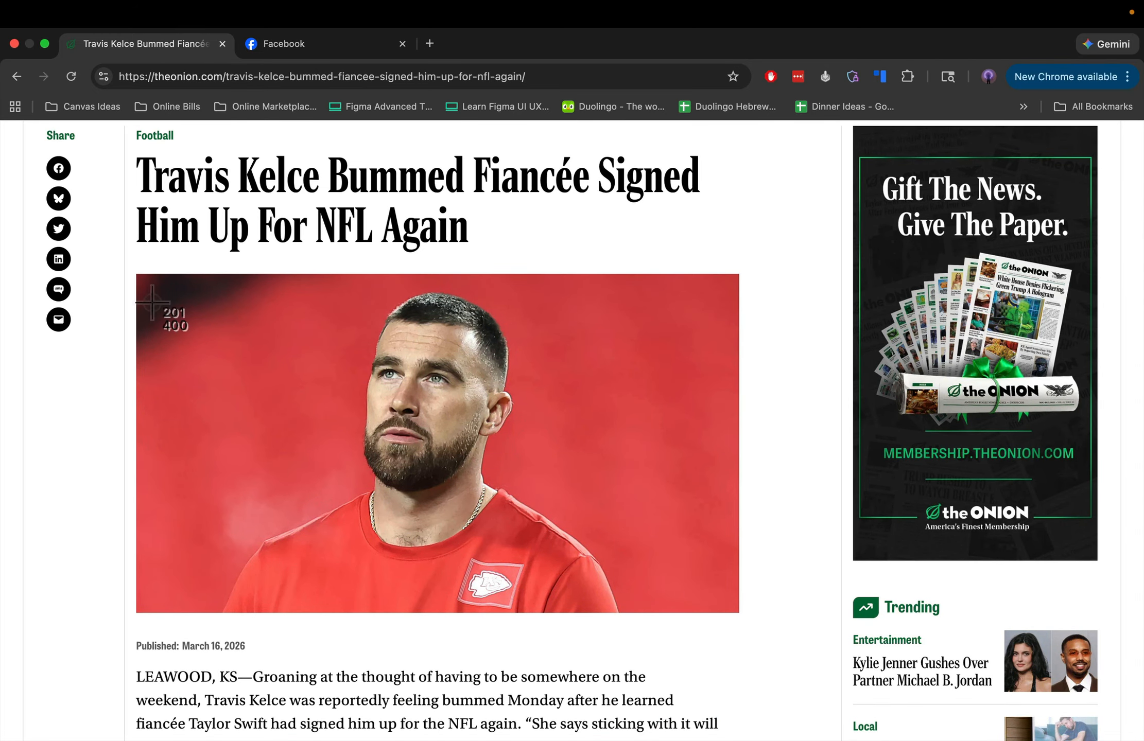
pyautogui.moveTo(126, 127); pyautogui.dragTo(586, 725)
# Switch to Figma, import the article screenshot from the Desktop and place it at about 290 × 378 above and right of the Light Mode frame.
pyautogui.hotkey('ctrl', 'Left')
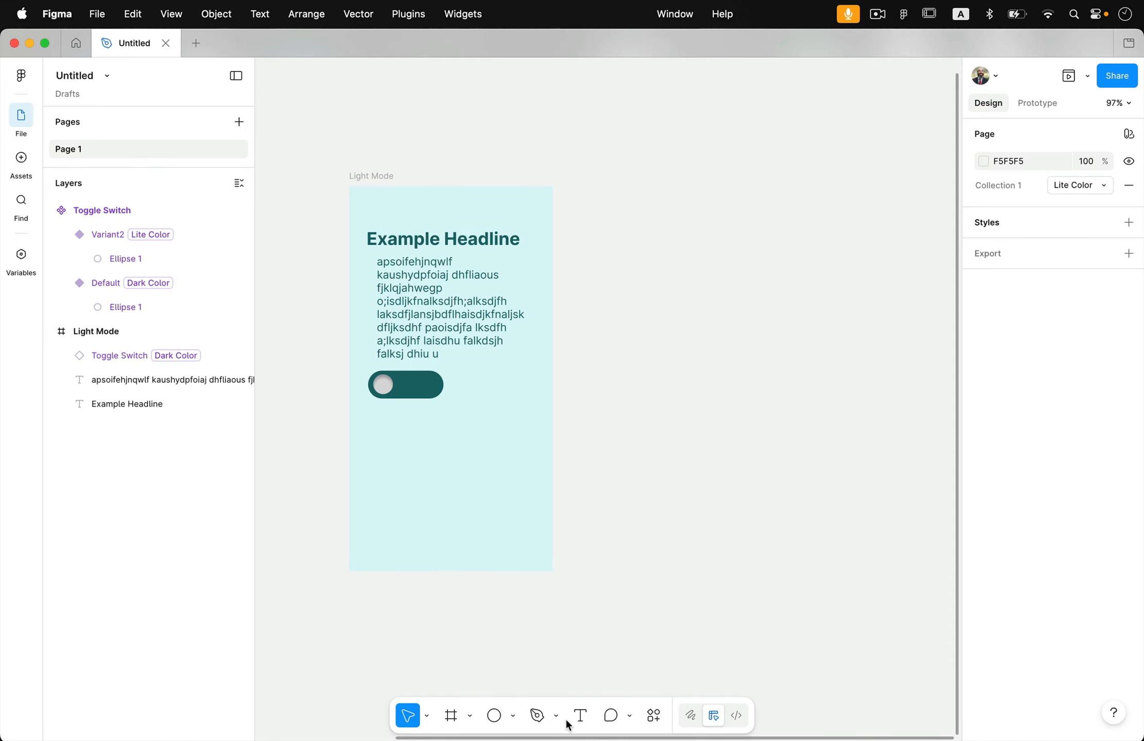
pyautogui.click(513, 716)
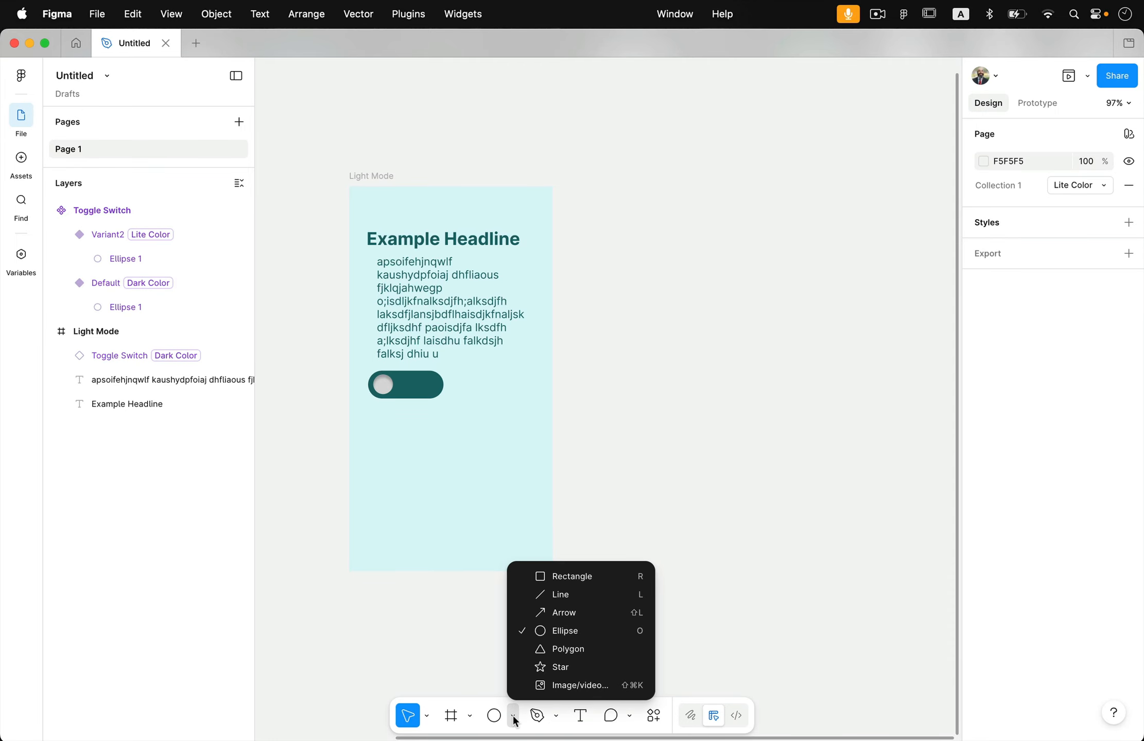
pyautogui.click(585, 685)
pyautogui.click(317, 252)
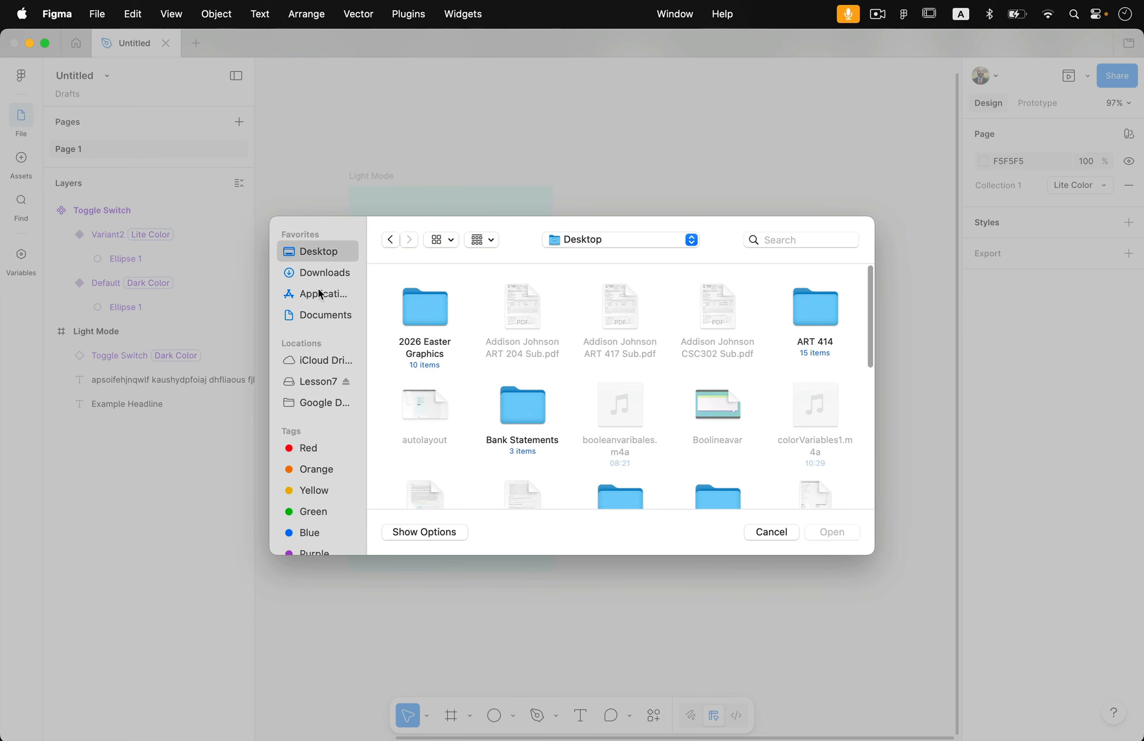
pyautogui.scroll(-10, 663, 413)
pyautogui.doubleClick(731, 363)
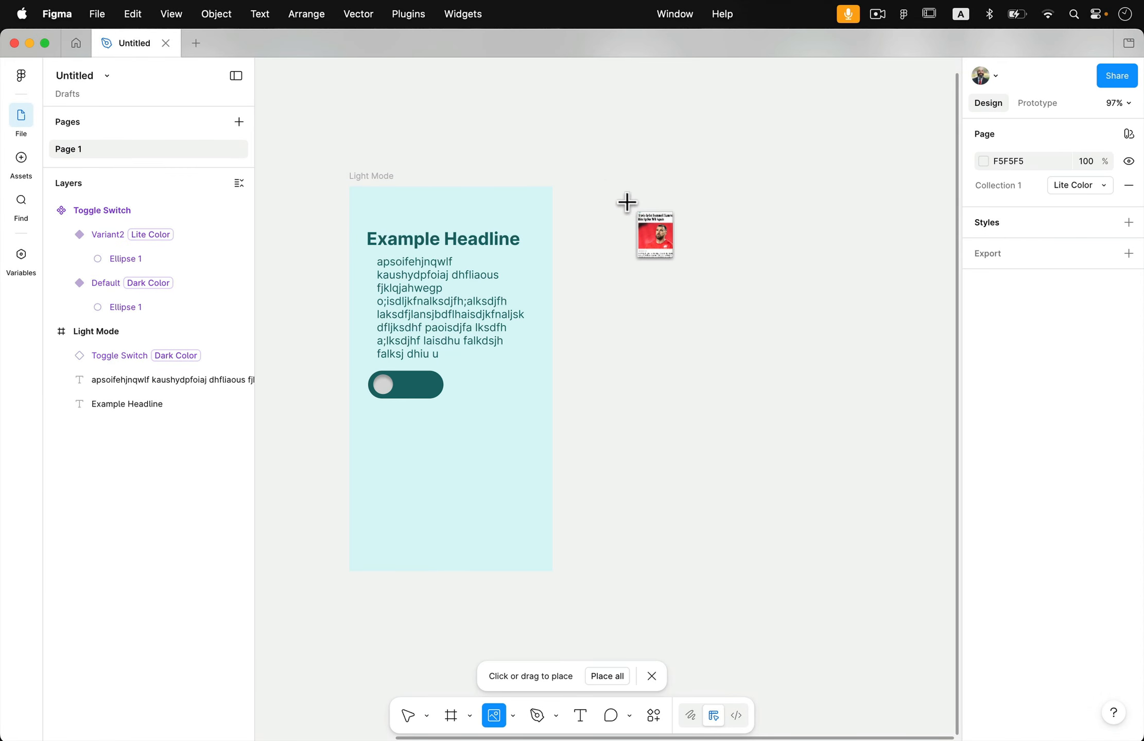
pyautogui.scroll(-3, 626, 201)
pyautogui.scroll(5, 627, 201)
pyautogui.moveTo(562, 124); pyautogui.dragTo(688, 343)
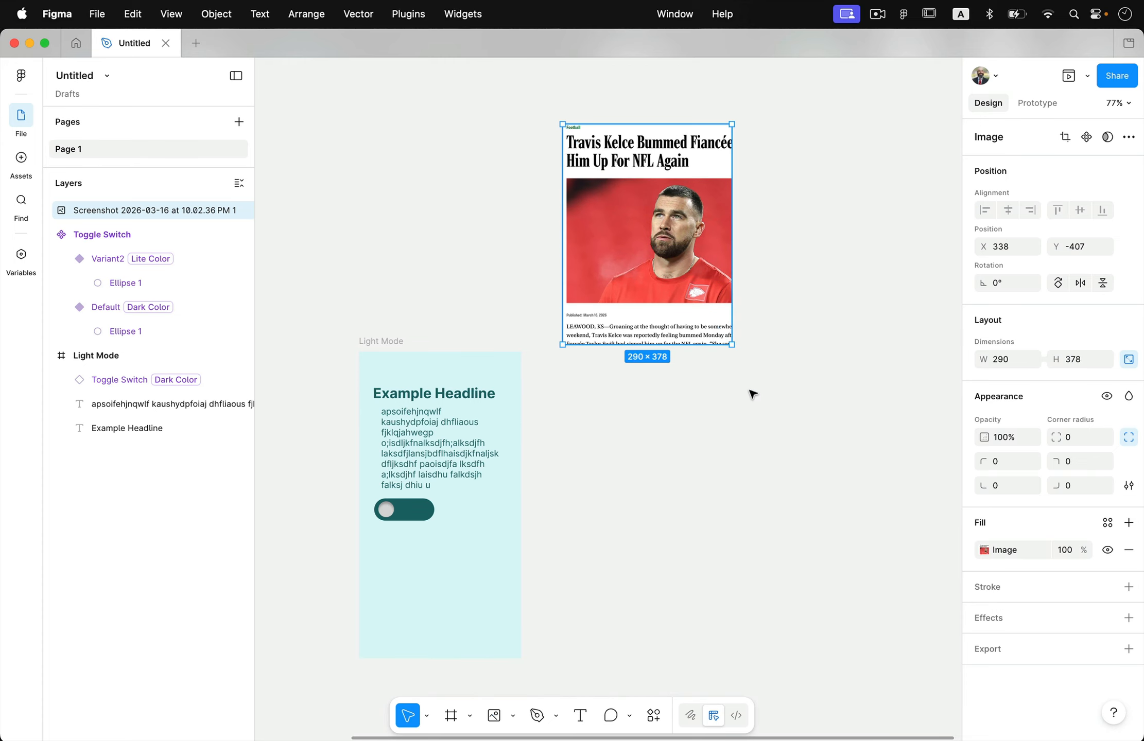
pyautogui.click(770, 413)
# Draw a text box about 258 × 92 below the article screenshot and clear its filler text.
pyautogui.hscroll(3, 745, 386)
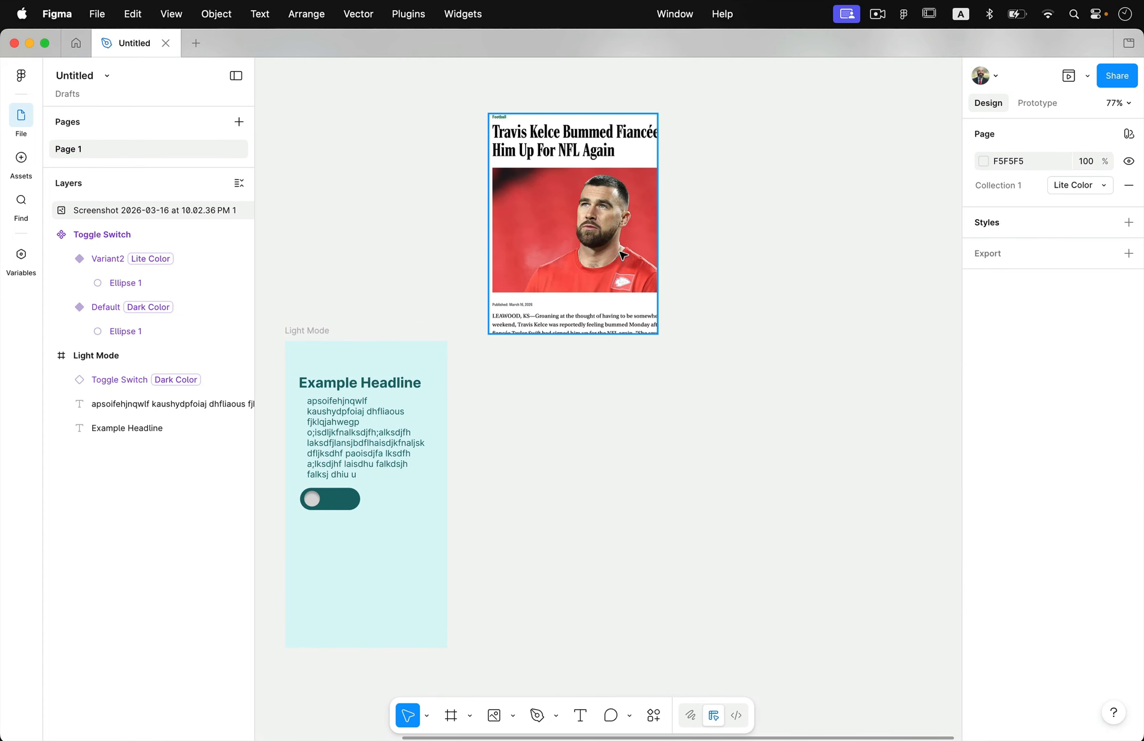
pyautogui.scroll(1, 607, 315)
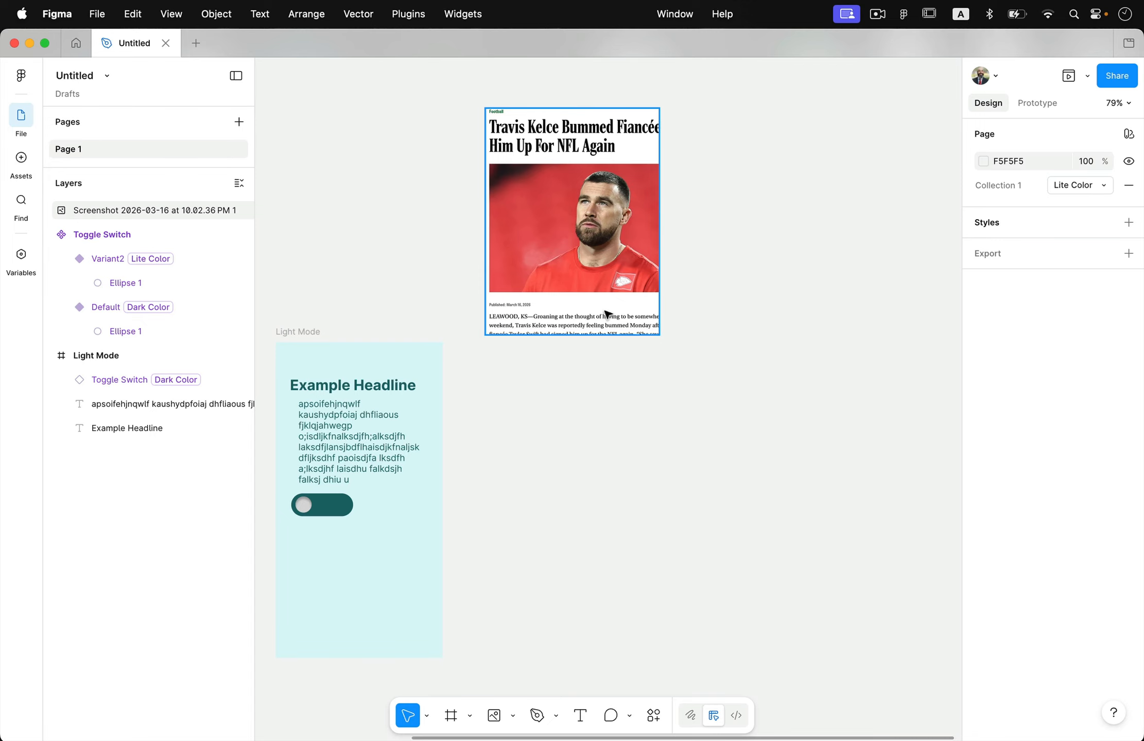
pyautogui.scroll(-3, 556, 355)
pyautogui.scroll(2, 556, 356)
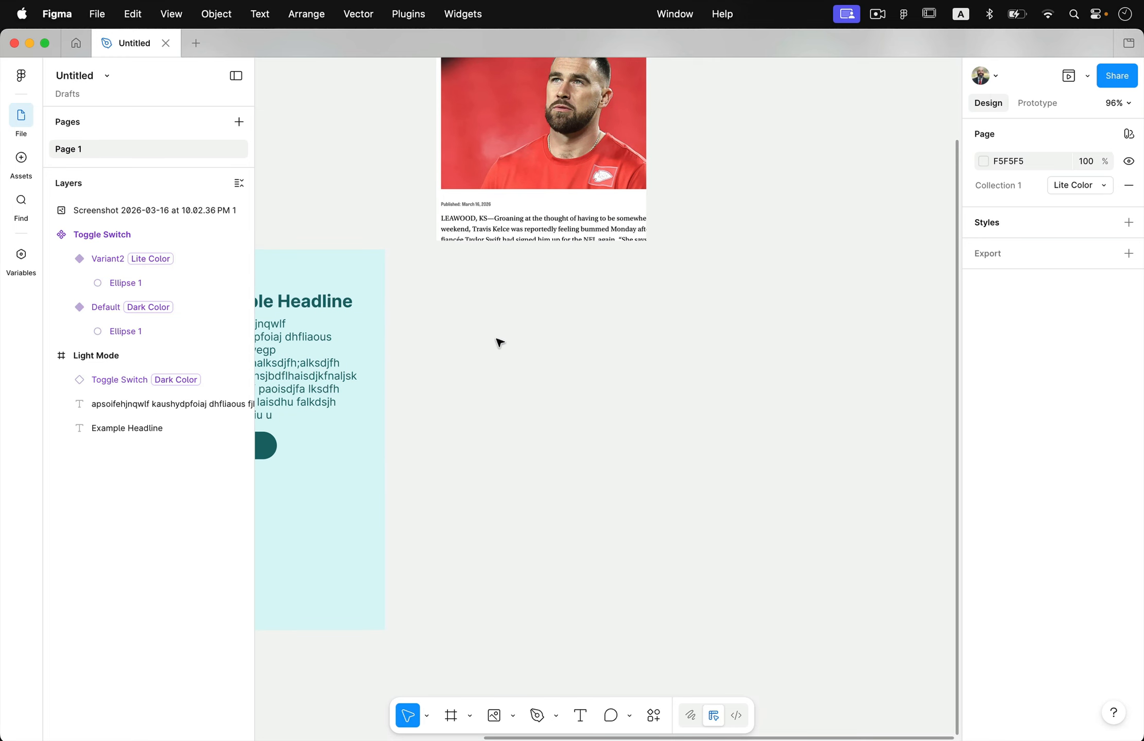
pyautogui.scroll(4, 499, 343)
pyautogui.scroll(-4, 477, 372)
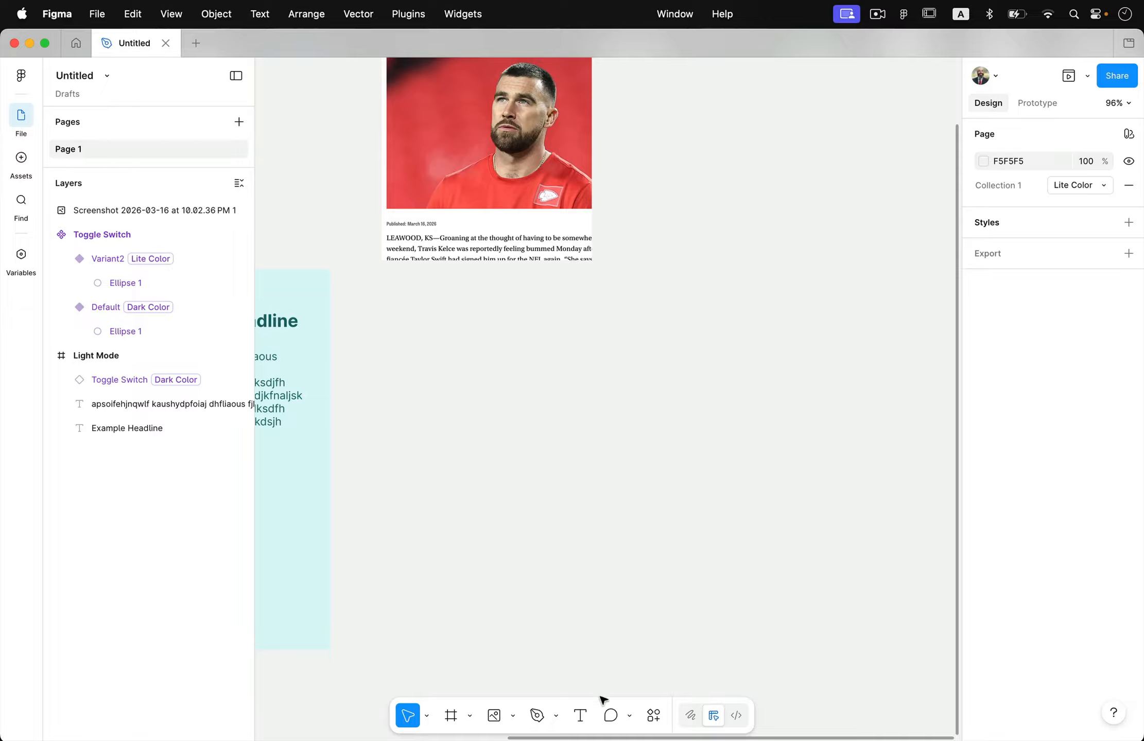
pyautogui.click(580, 716)
pyautogui.moveTo(397, 329); pyautogui.dragTo(584, 394)
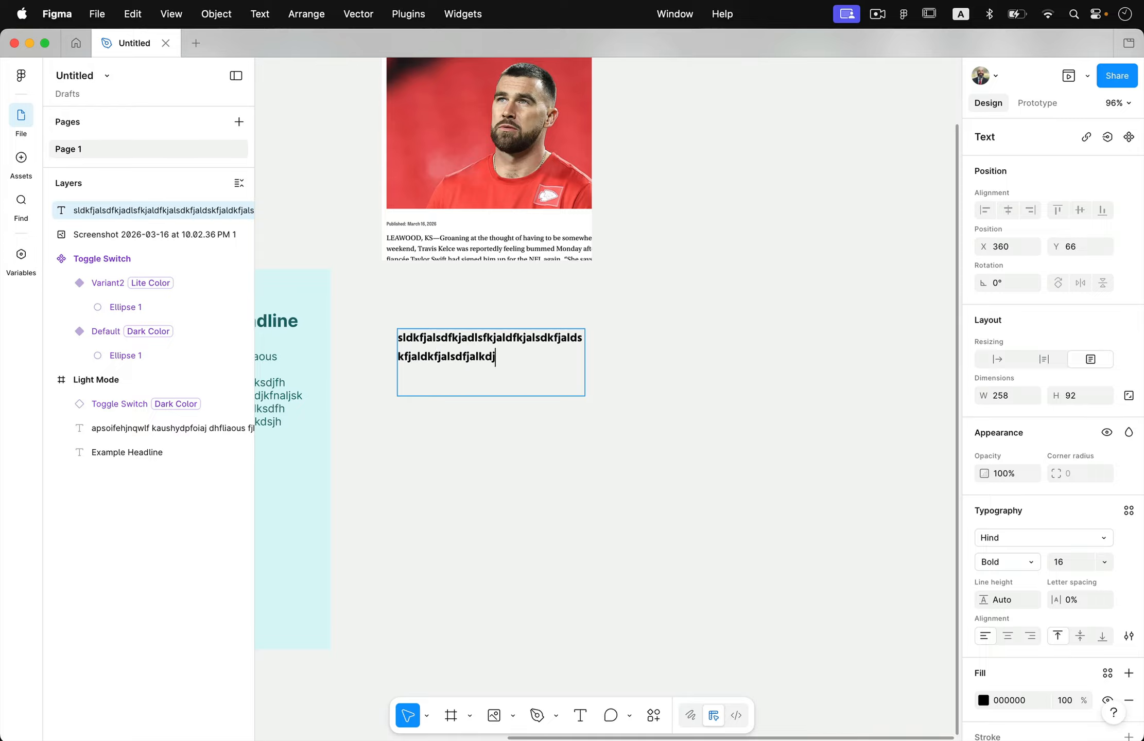
pyautogui.press('super+a')
pyautogui.press('BackSpace')
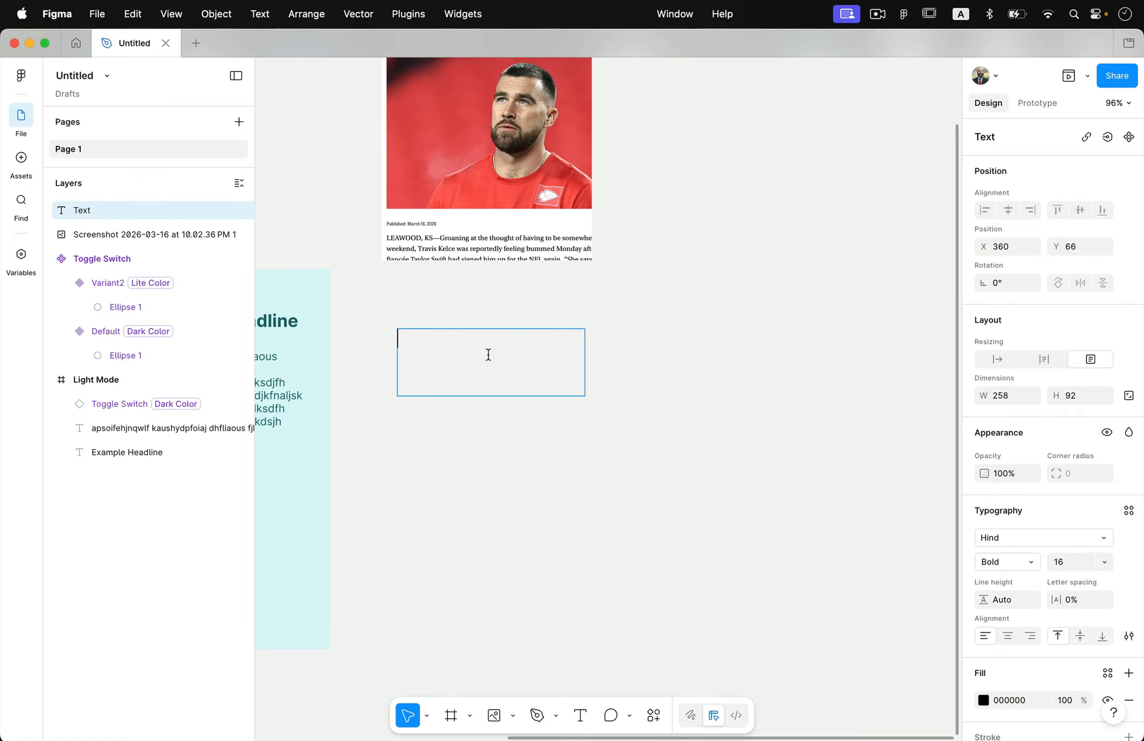
# Copy the headline "Travis Kelce Bummed Fiancée Signed Him Up For NFL Again" from the article in Chrome and paste it into Figma's empty text box.
pyautogui.hotkey('ctrl', 'Right')
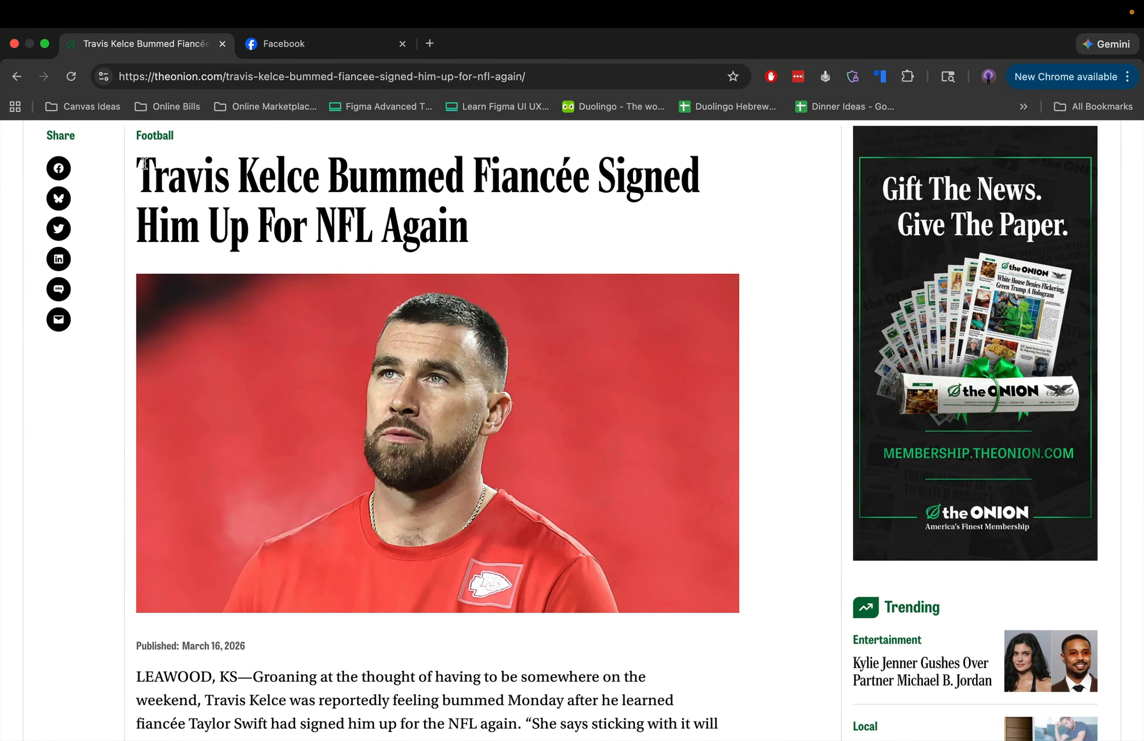
pyautogui.moveTo(137, 162); pyautogui.dragTo(362, 257)
pyautogui.press('super+c')
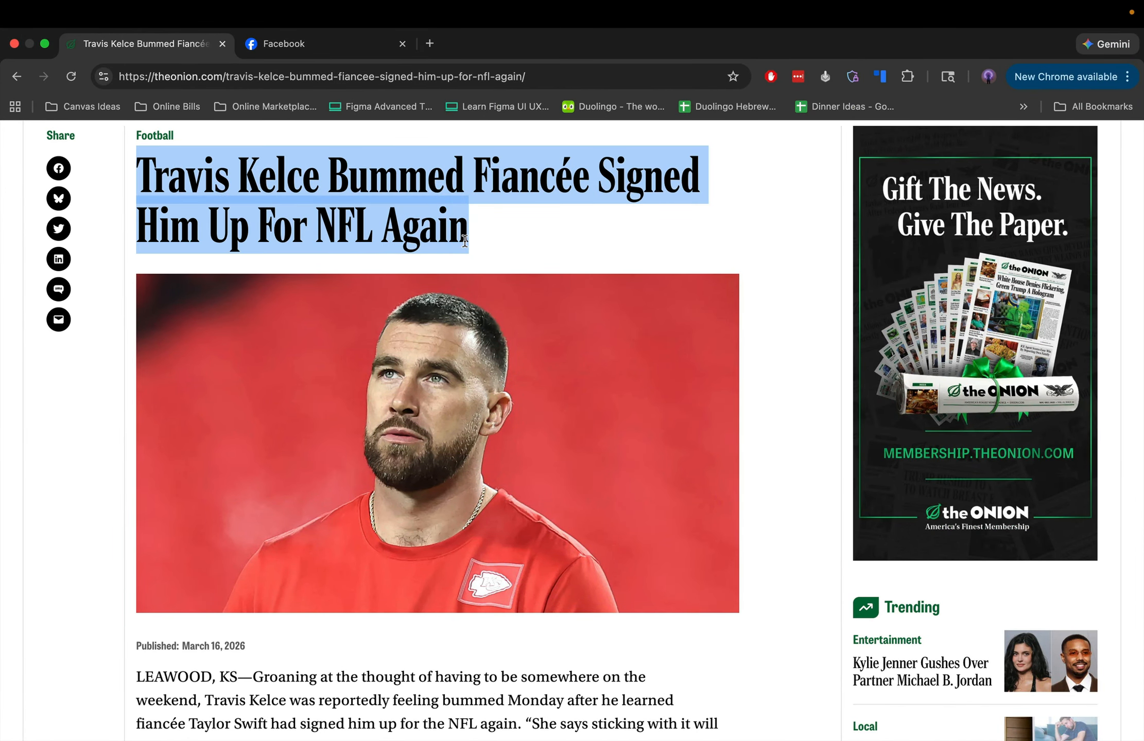
pyautogui.hotkey('ctrl', 'Left')
pyautogui.press('super+v')
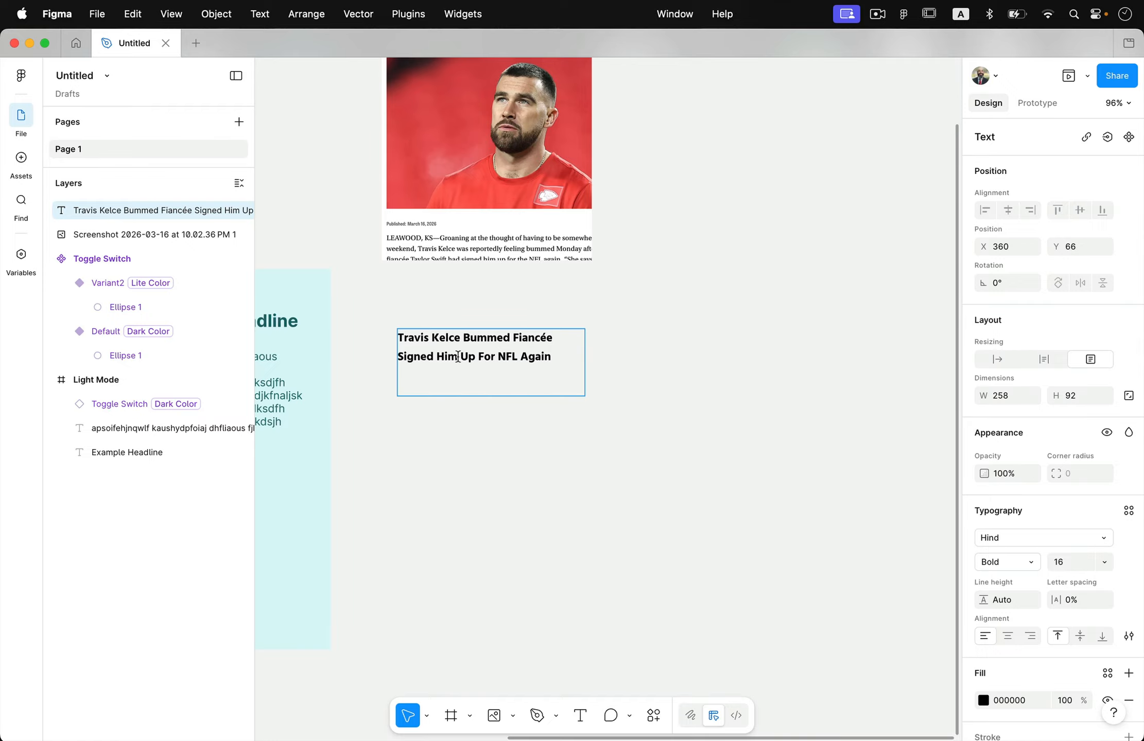
# Set the font of the whole pasted headline to the Google font GFS Didot.
pyautogui.press('super+a')
pyautogui.scroll(5, 496, 371)
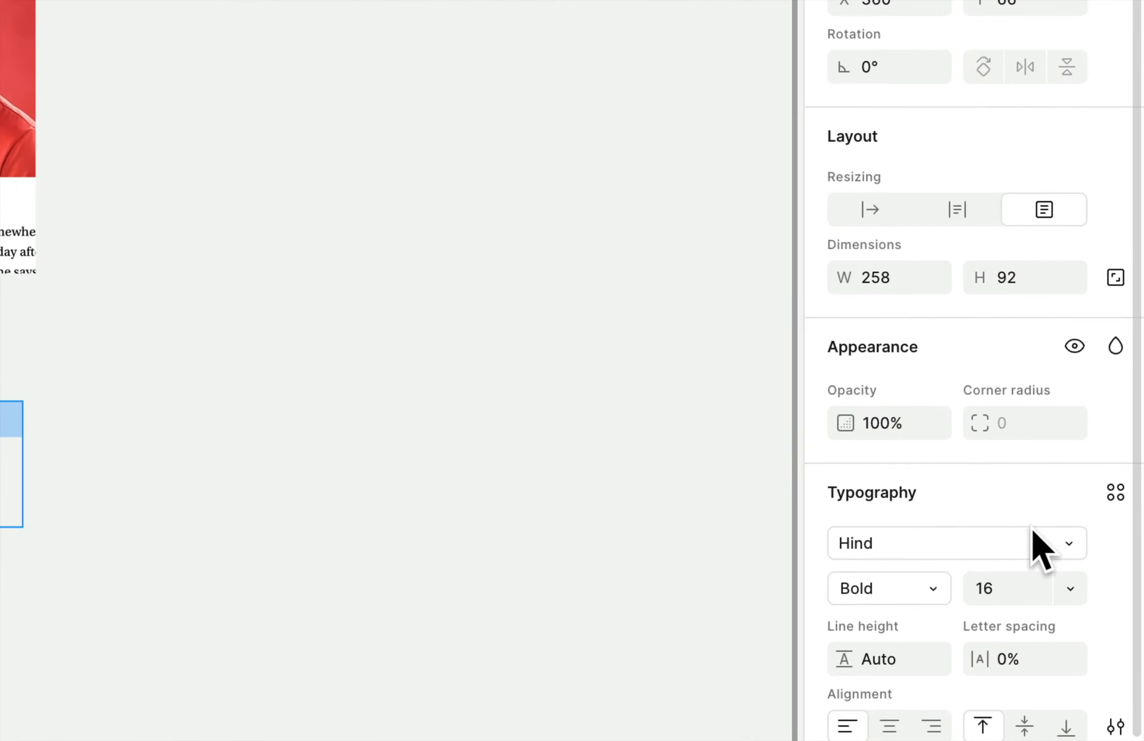
pyautogui.click(1071, 542)
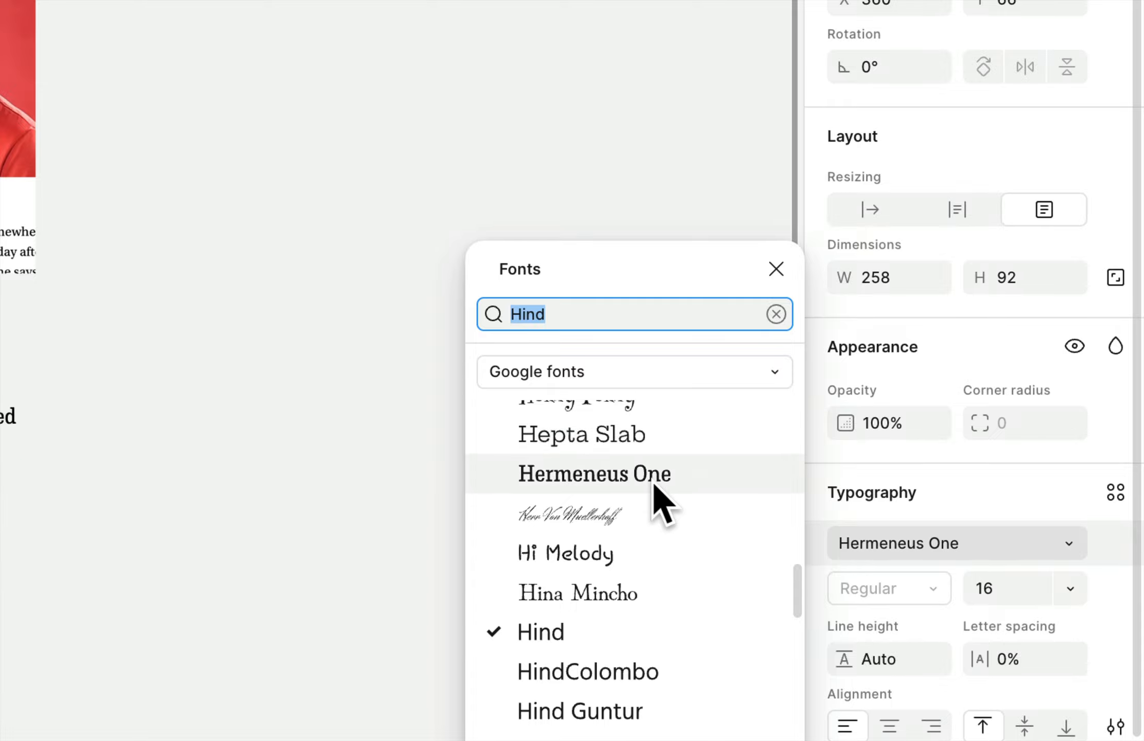
pyautogui.scroll(10, 652, 481)
pyautogui.scroll(15, 652, 482)
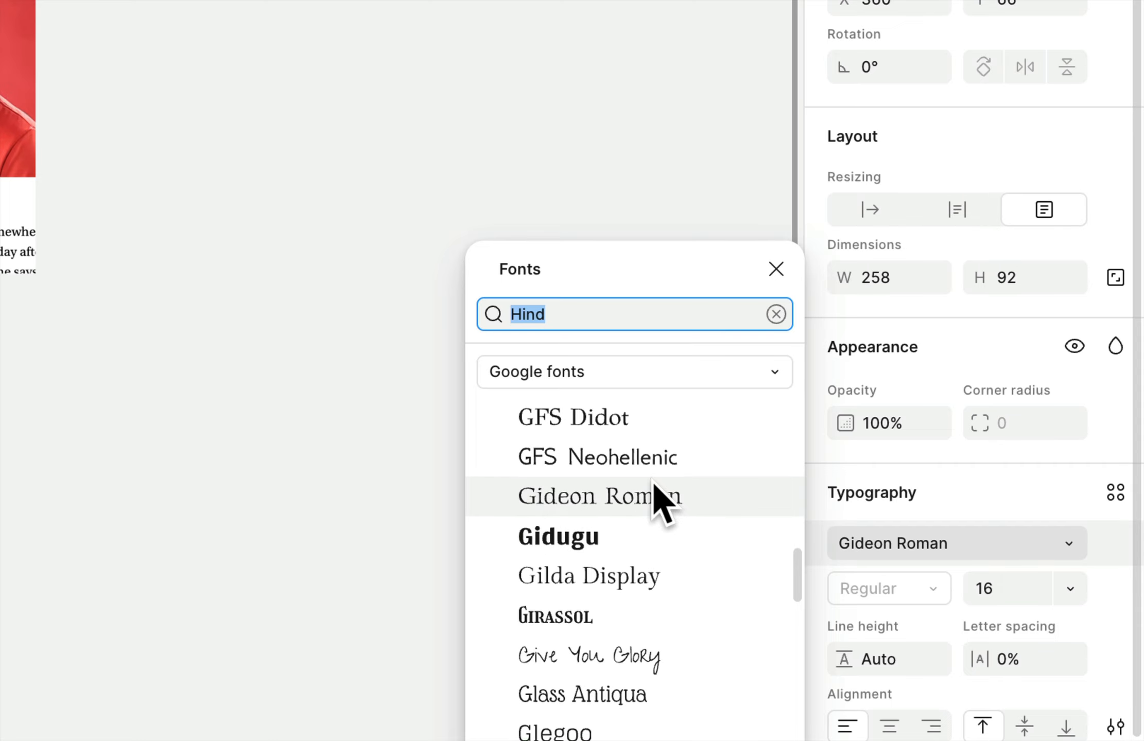
pyautogui.scroll(2, 652, 481)
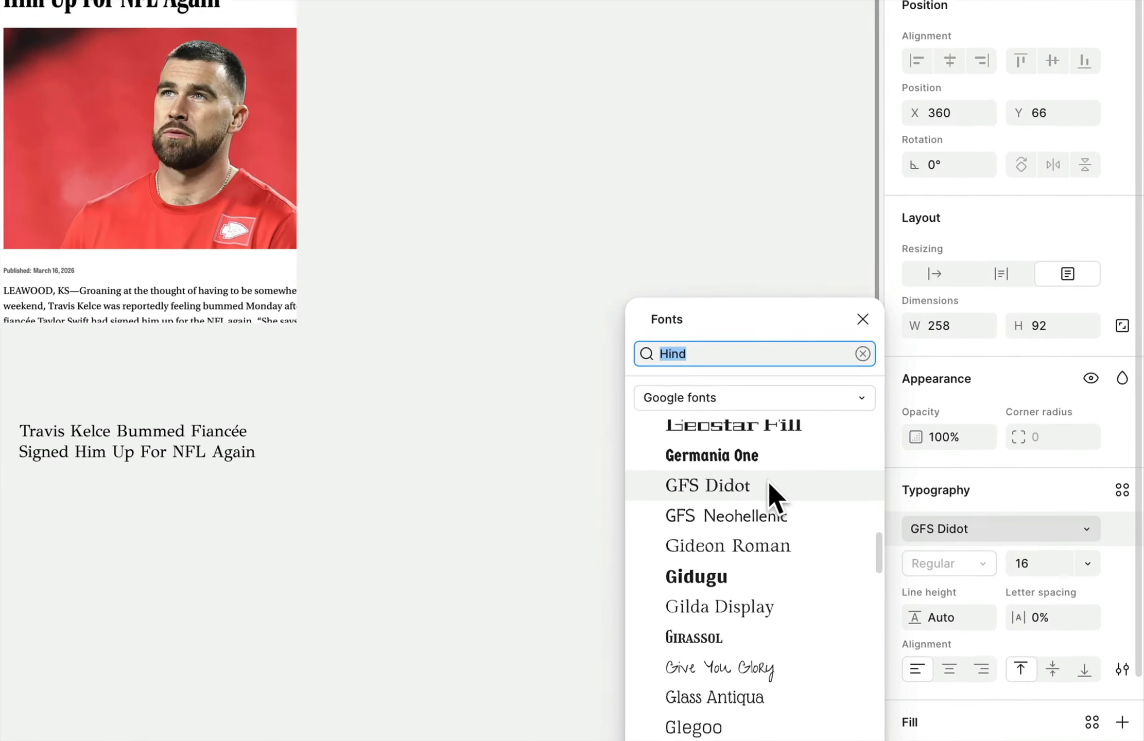
pyautogui.click(796, 482)
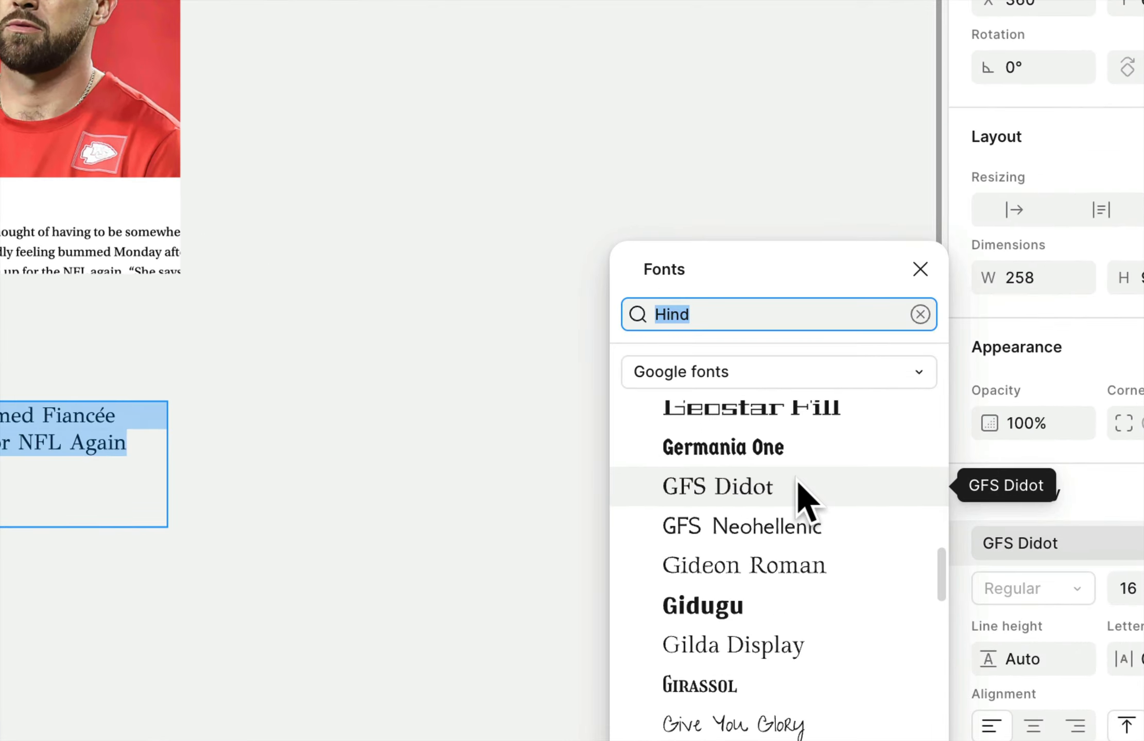
# Change the headline's font to Frank Ruhl Libre from the Google fonts.
pyautogui.scroll(6, 796, 482)
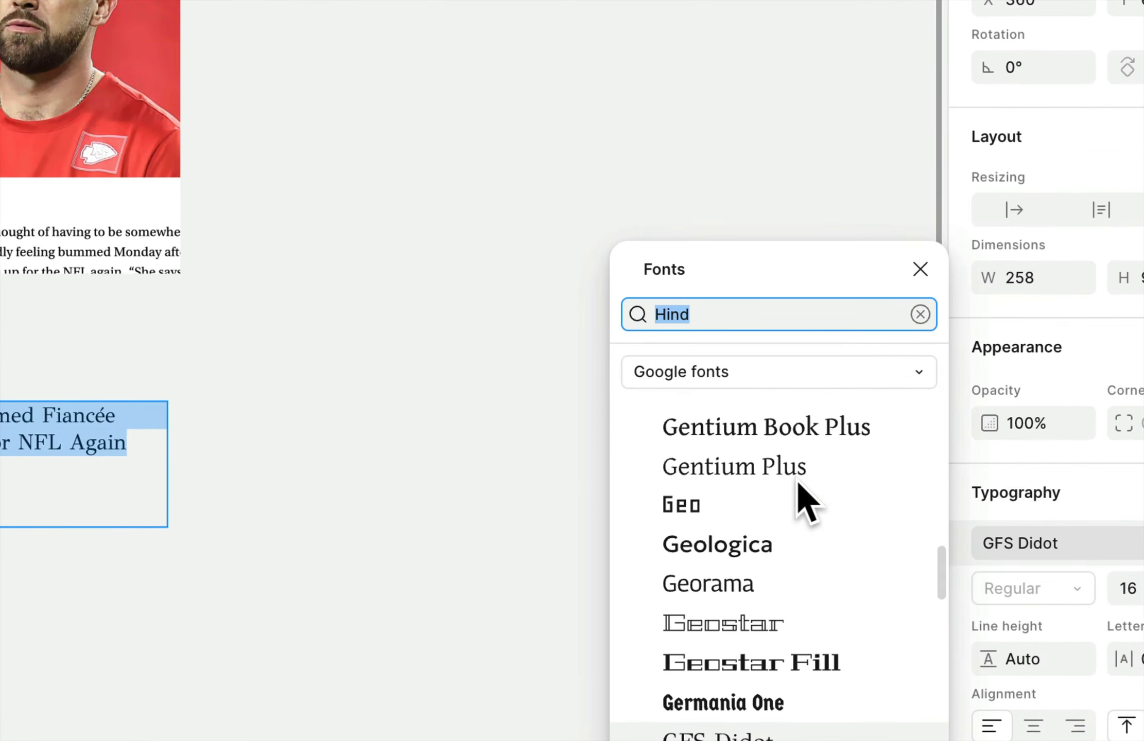
pyautogui.scroll(18, 797, 481)
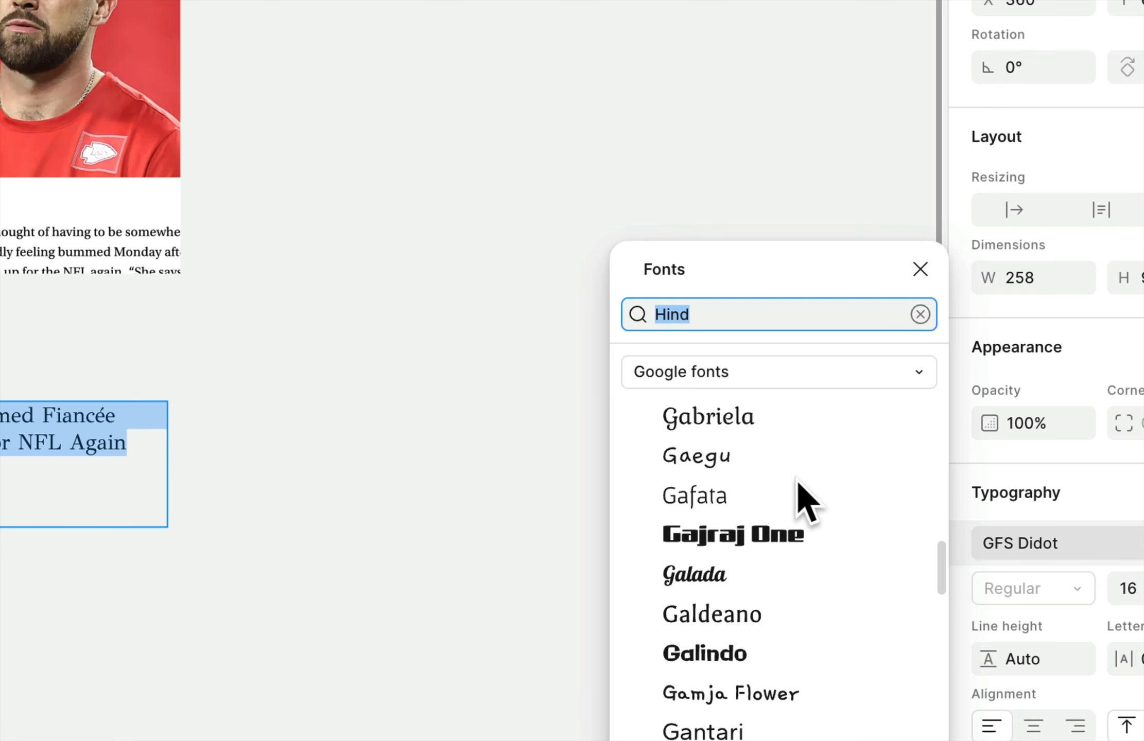
pyautogui.scroll(6, 797, 479)
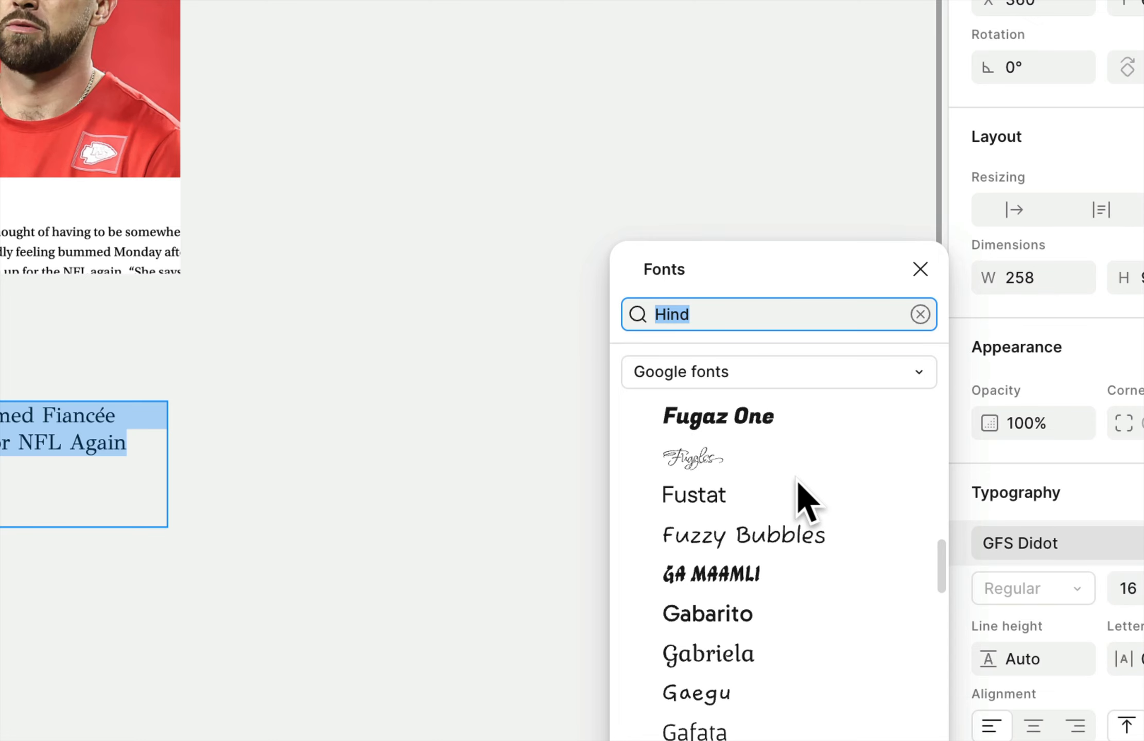
pyautogui.scroll(10, 796, 480)
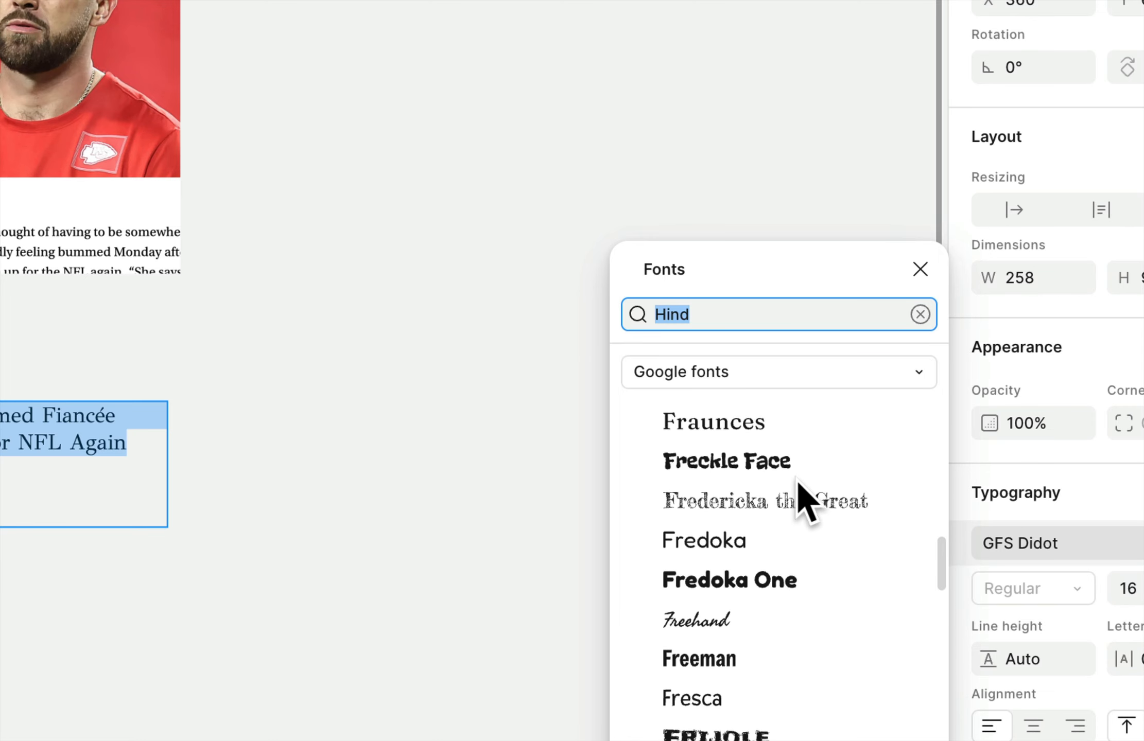
pyautogui.scroll(4, 797, 479)
pyautogui.click(793, 525)
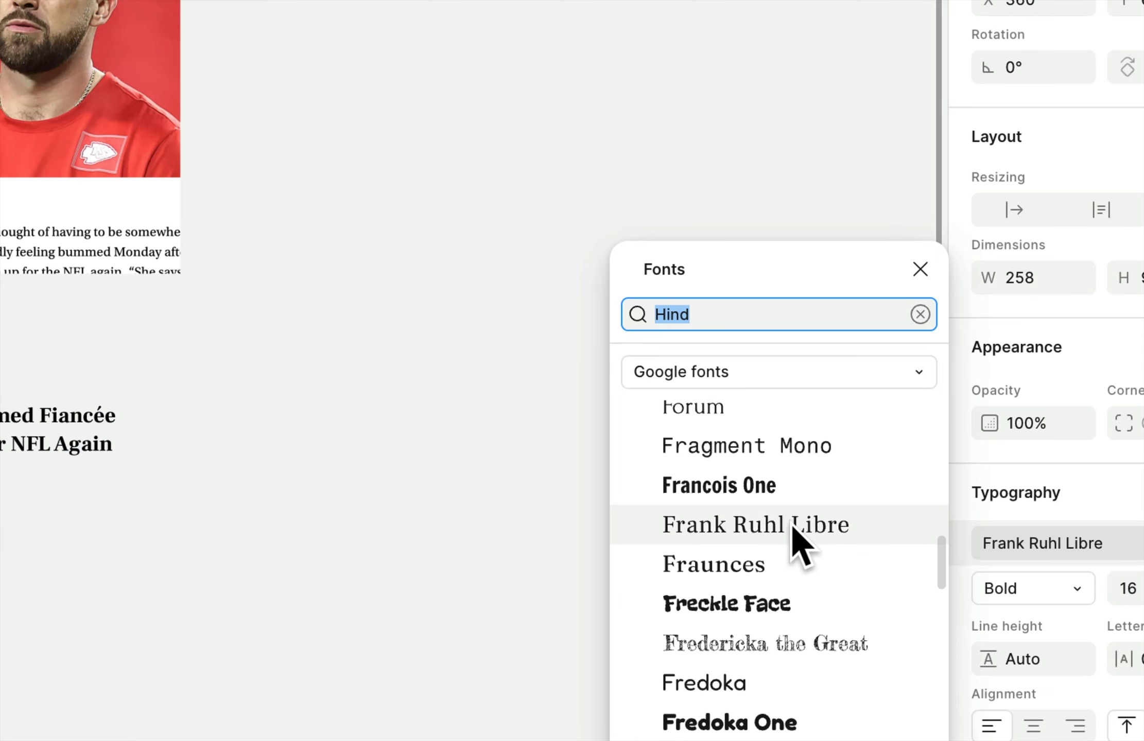
# Apply Frank Ruhl Libre to the headline in ExtraBold weight at size 24.
pyautogui.click(789, 525)
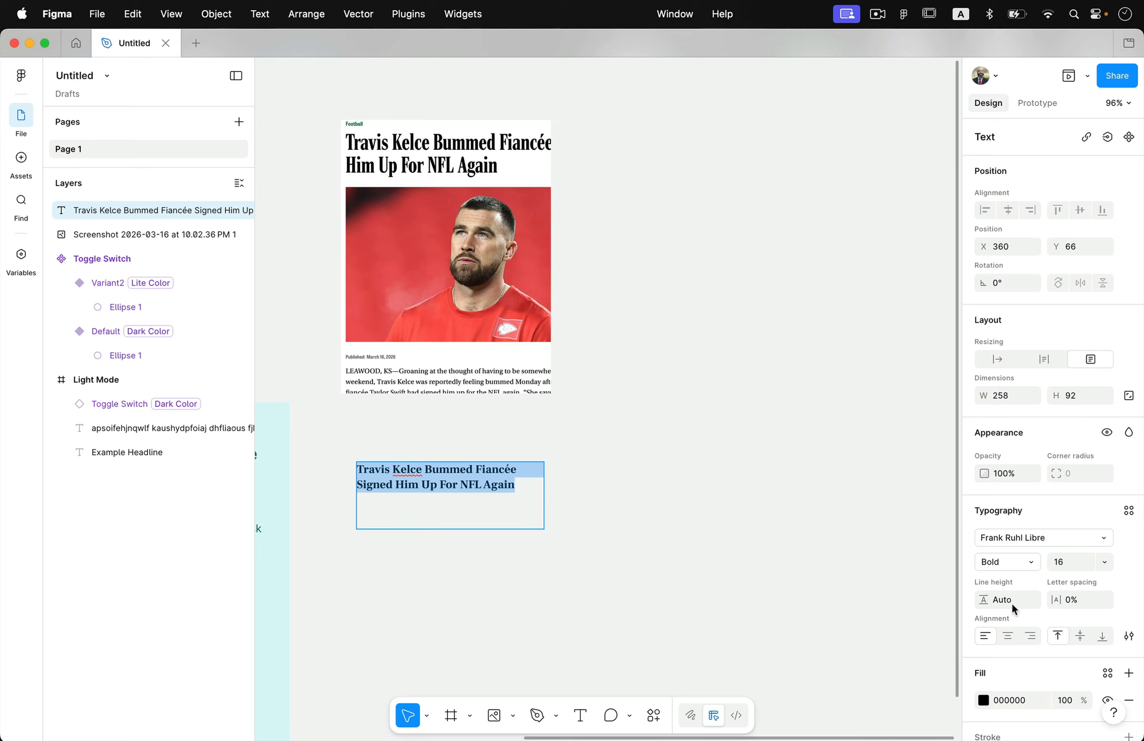
pyautogui.click(1027, 561)
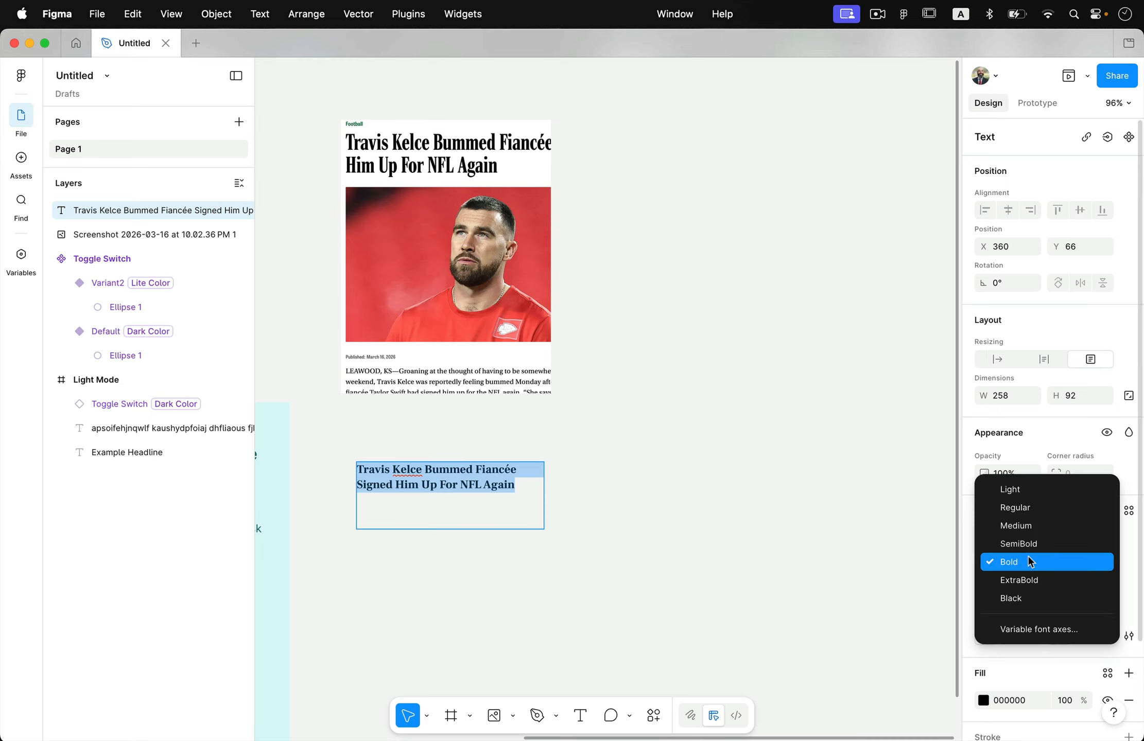
pyautogui.click(1055, 580)
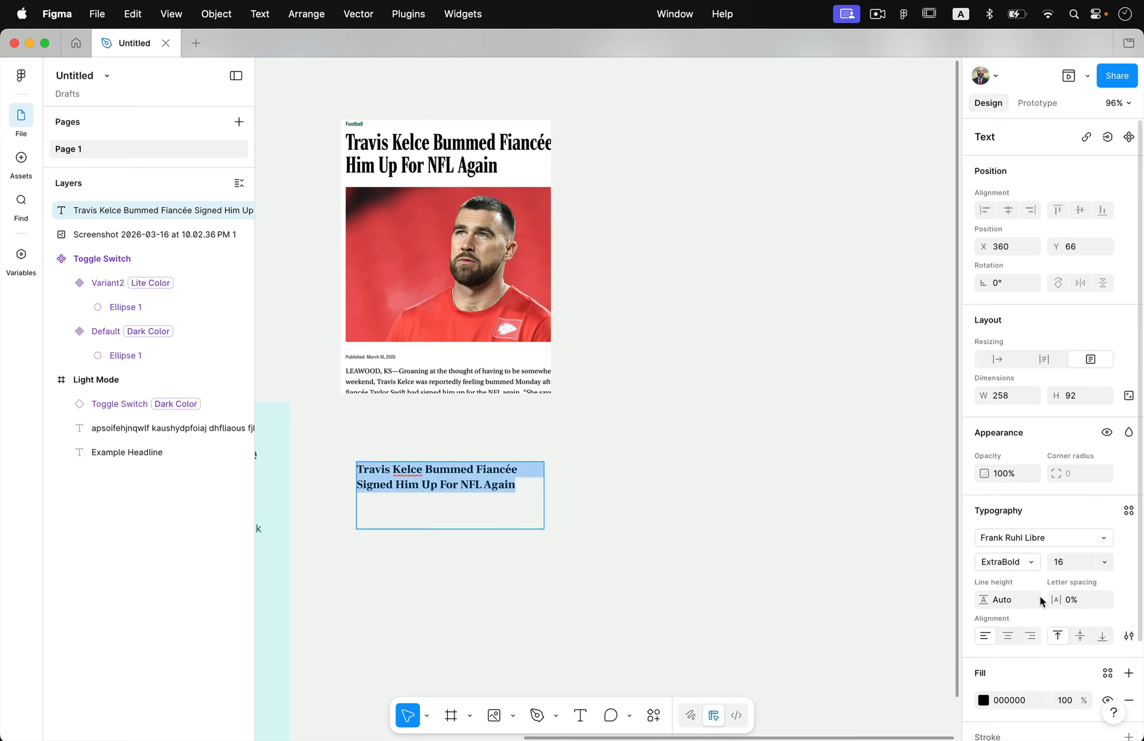
pyautogui.click(1104, 562)
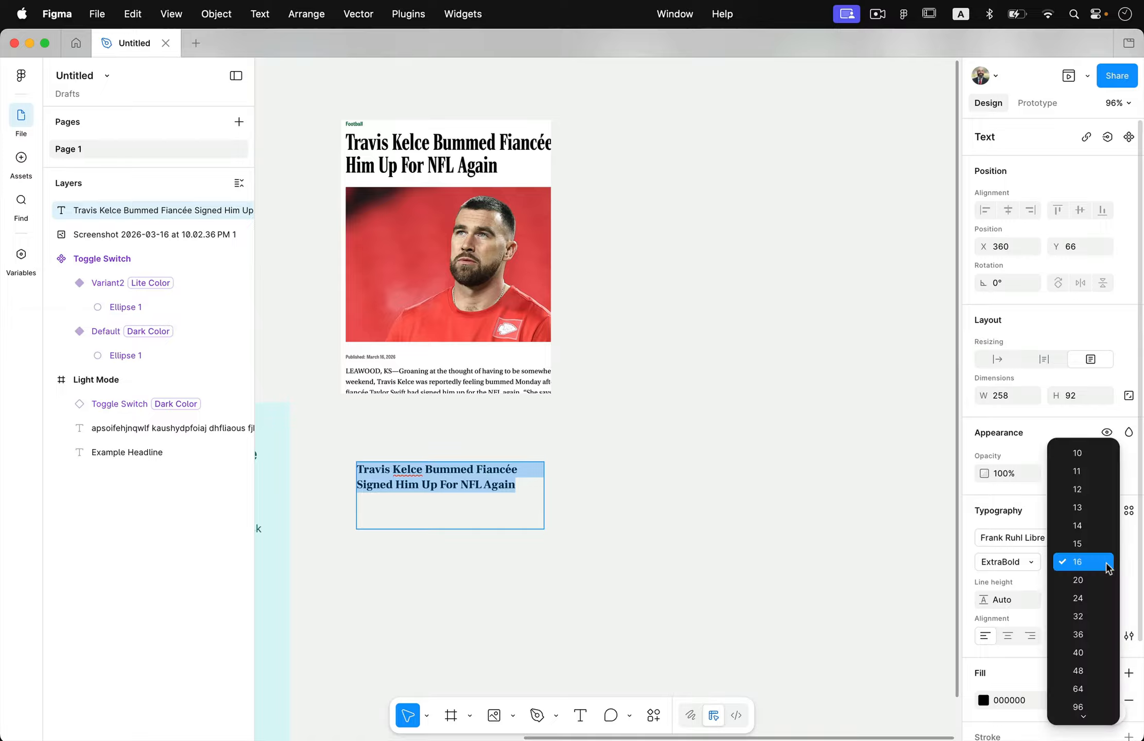
pyautogui.click(1099, 598)
pyautogui.click(515, 497)
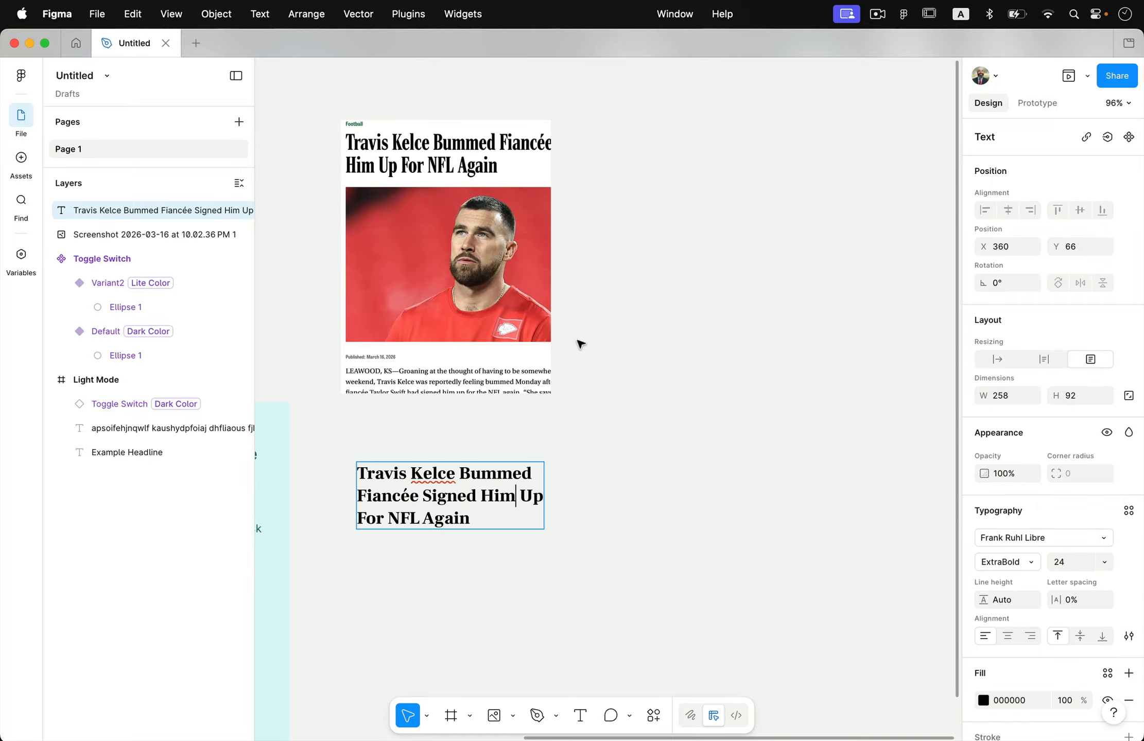
pyautogui.press('Escape')
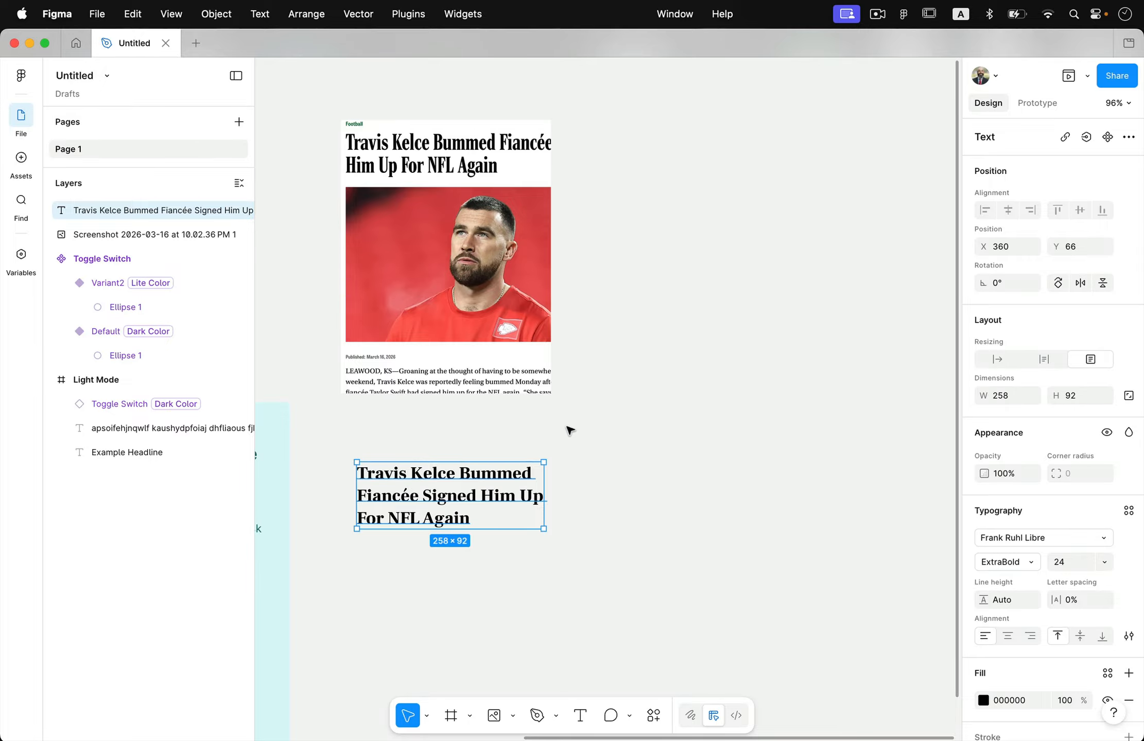
# Get the publication date from the article in Chrome and add "March 16, 2026" in a text box about 191 × 42 below Figma's headline.
pyautogui.hotkey('ctrl', 'Right')
pyautogui.scroll(-5, 617, 388)
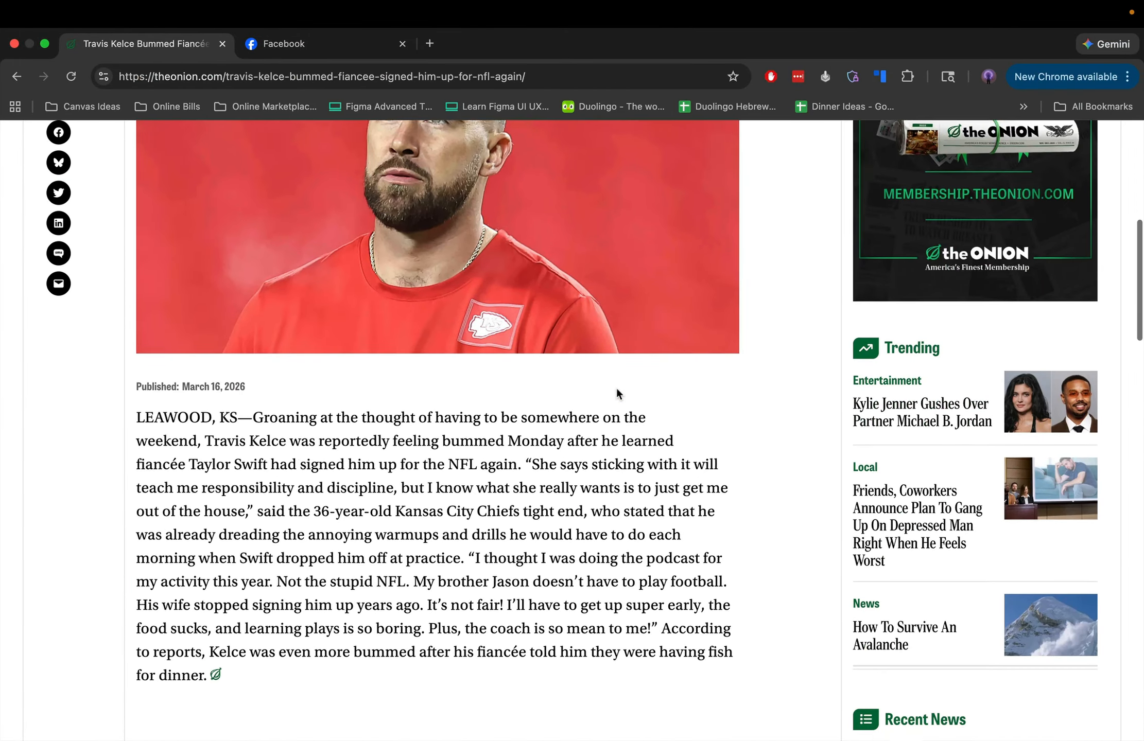
pyautogui.scroll(-1, 616, 394)
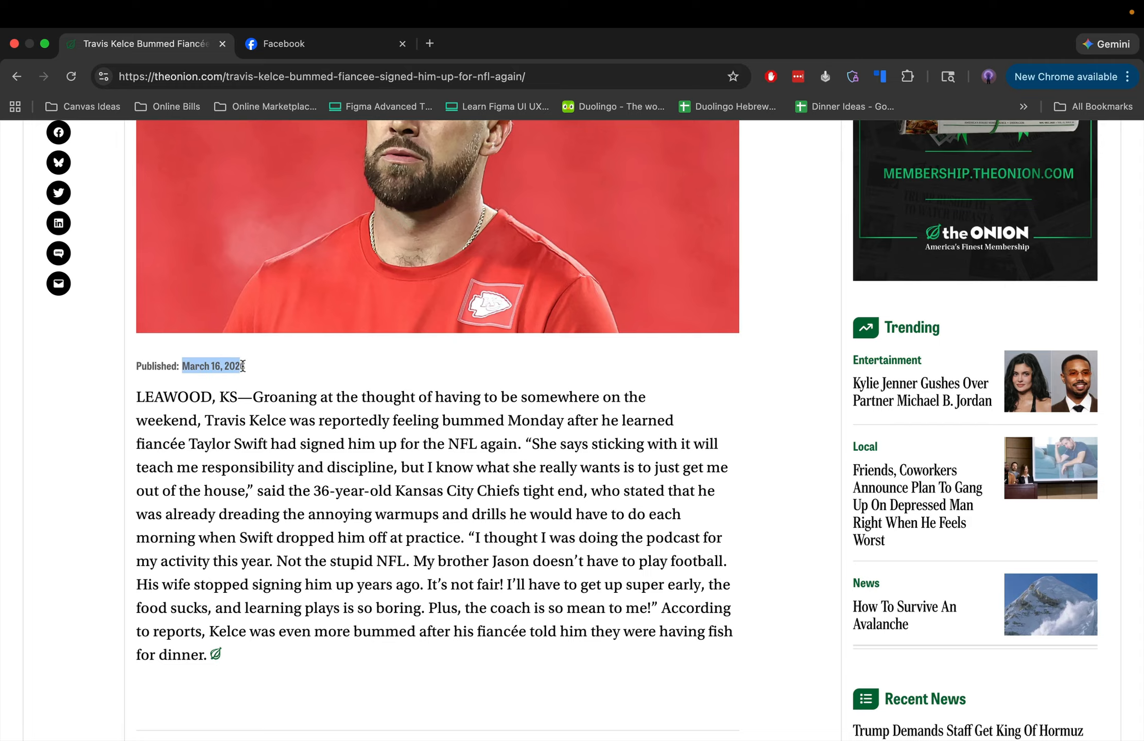
pyautogui.hotkey('ctrl', 'Left')
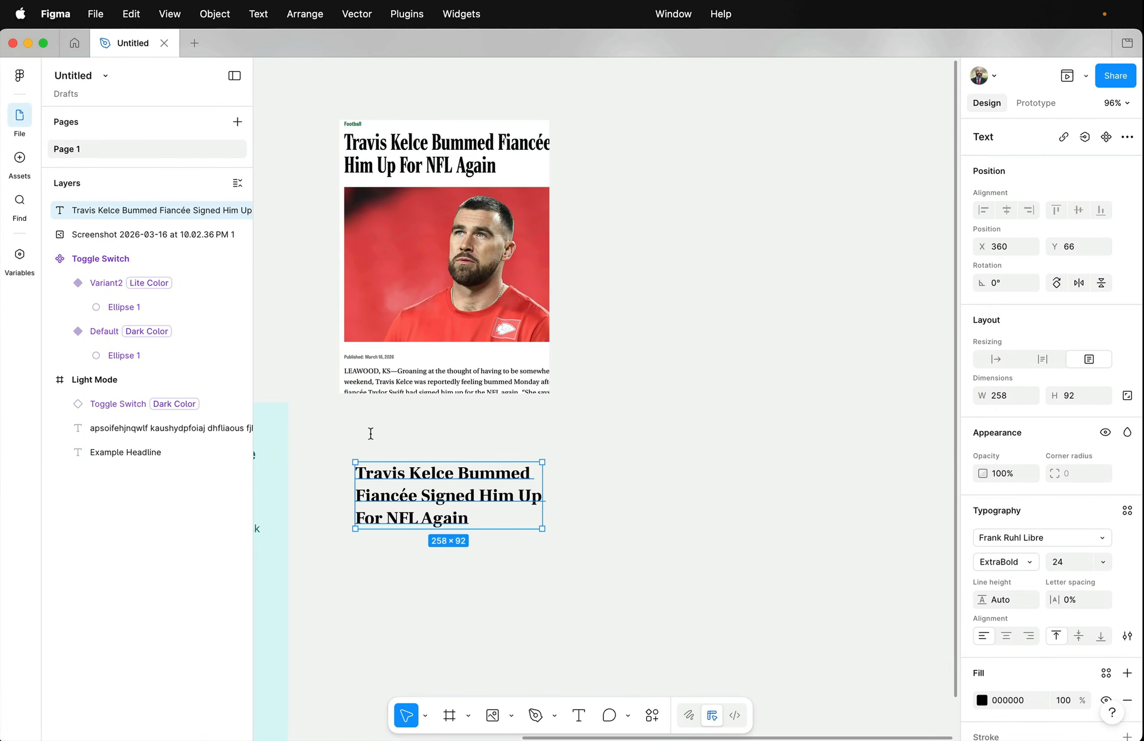
pyautogui.scroll(-3, 391, 458)
pyautogui.hscroll(-2, 391, 458)
pyautogui.click(406, 488)
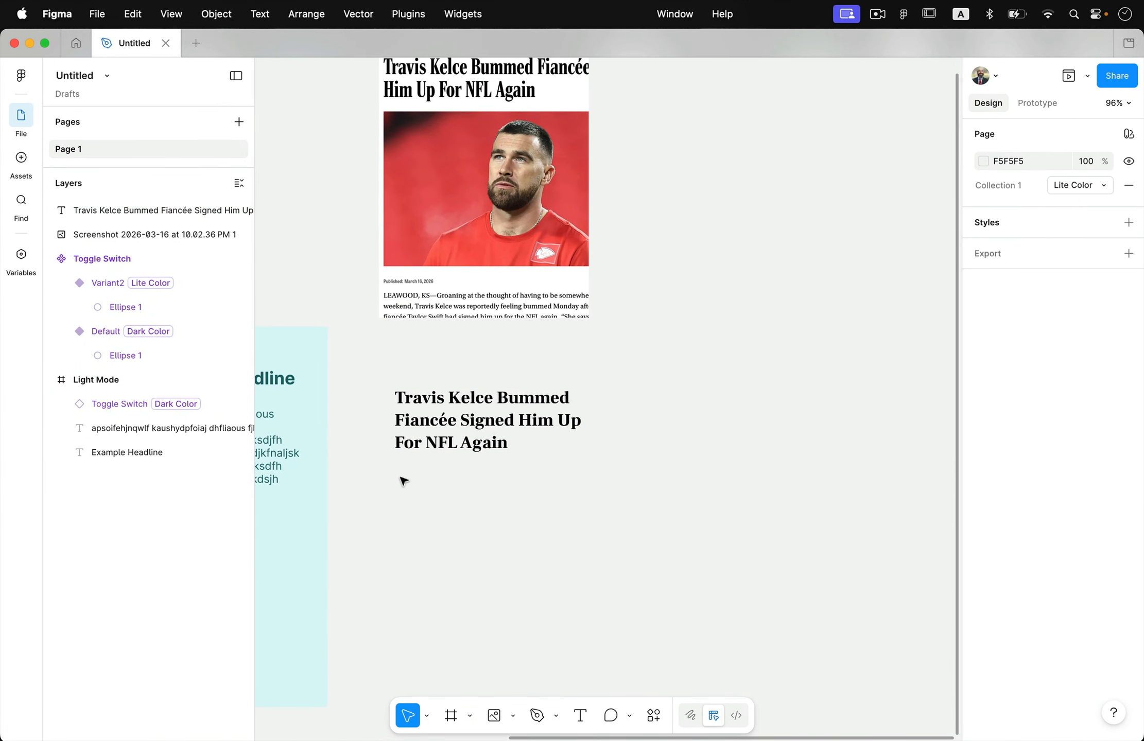
pyautogui.press('t')
pyautogui.moveTo(394, 476); pyautogui.dragTo(533, 507)
pyautogui.write('March 16, 2026')
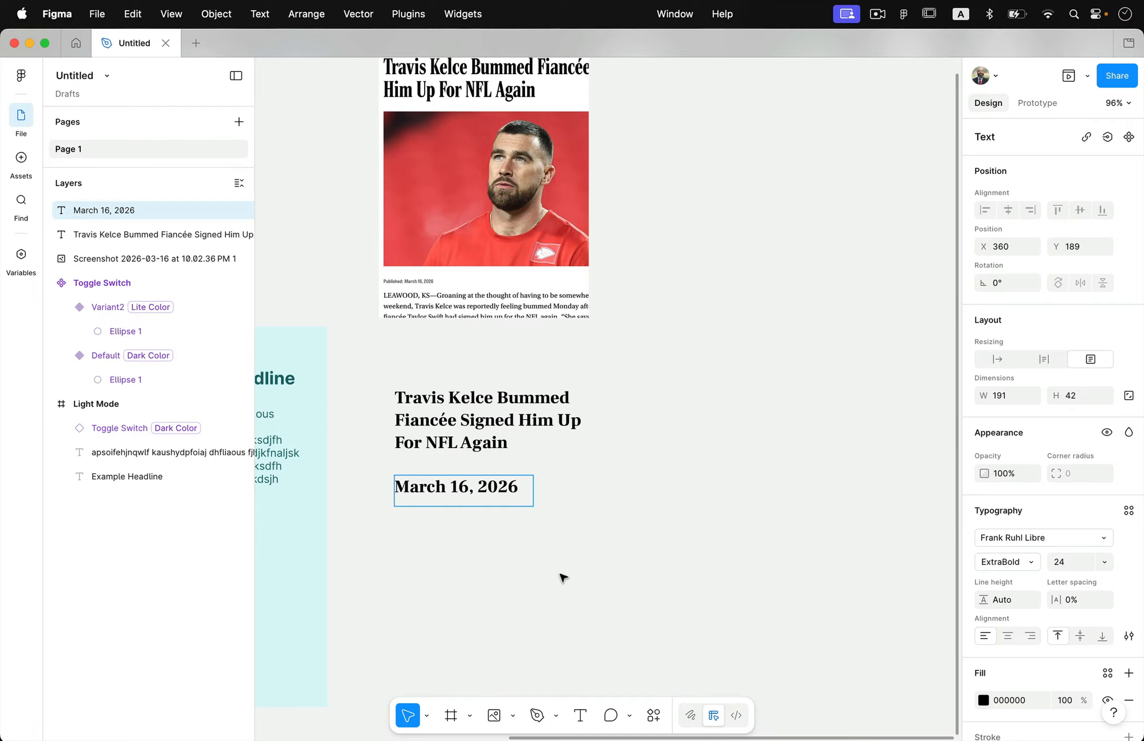
# Set the date text to the Google font Fustat at size 14.
pyautogui.press('super+a')
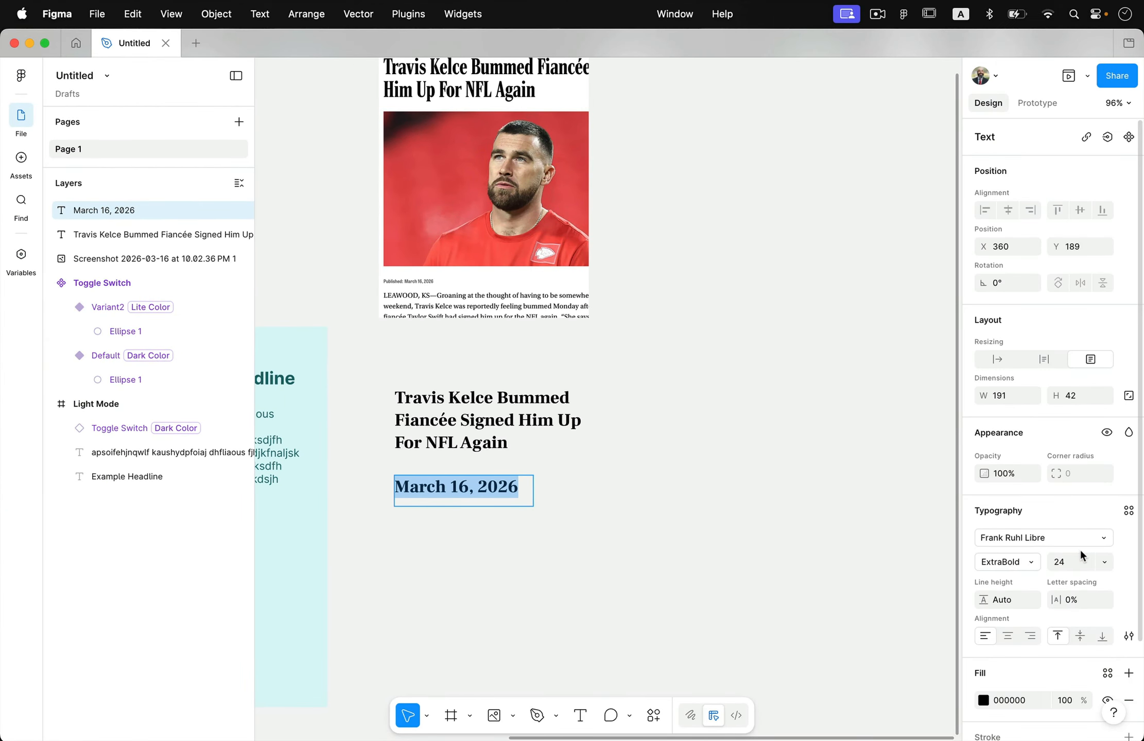
pyautogui.click(1102, 539)
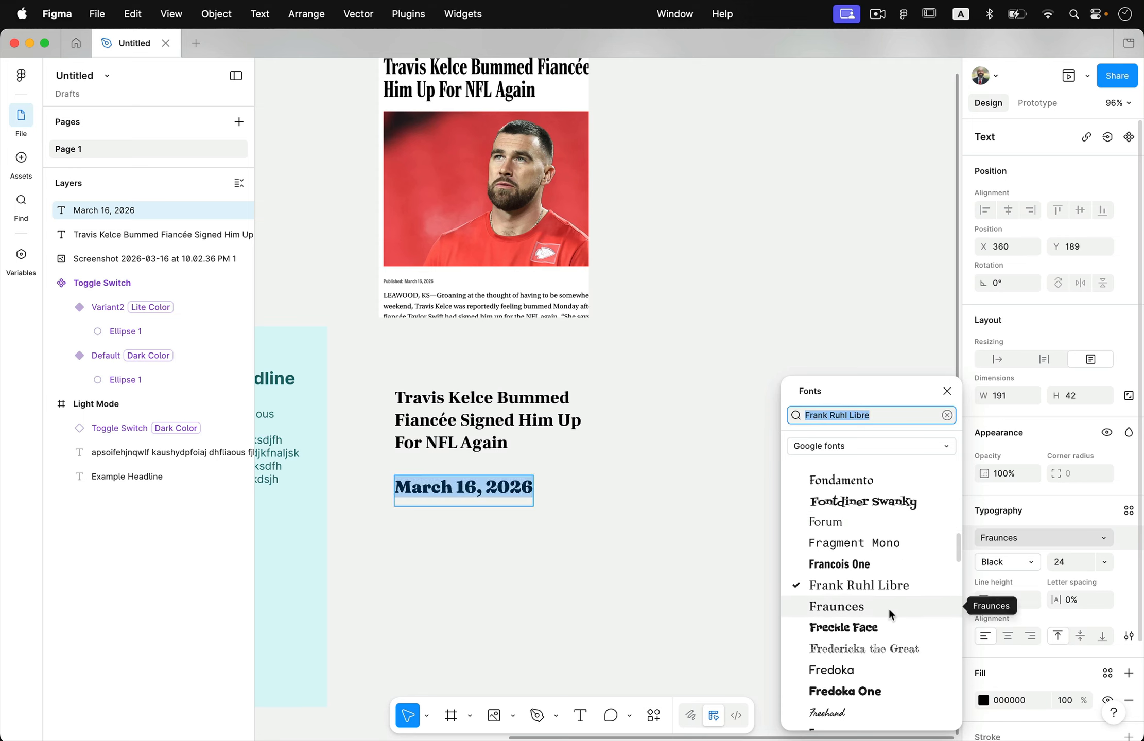
pyautogui.scroll(-3, 888, 607)
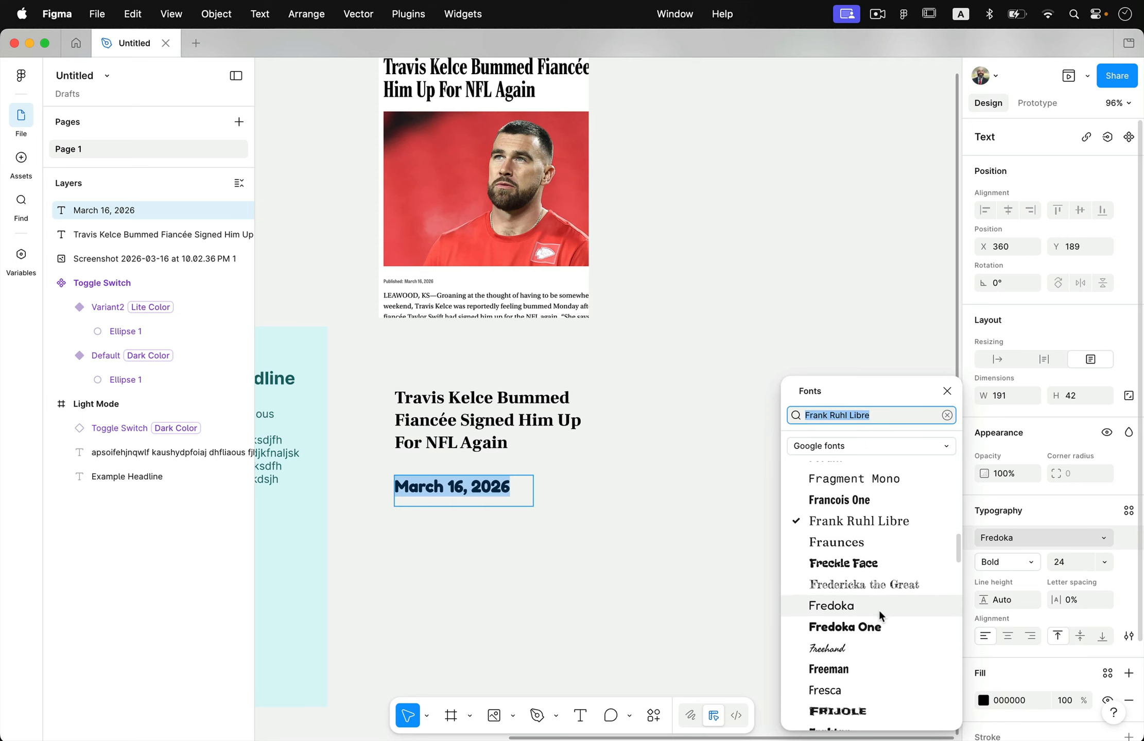
pyautogui.scroll(-10, 878, 609)
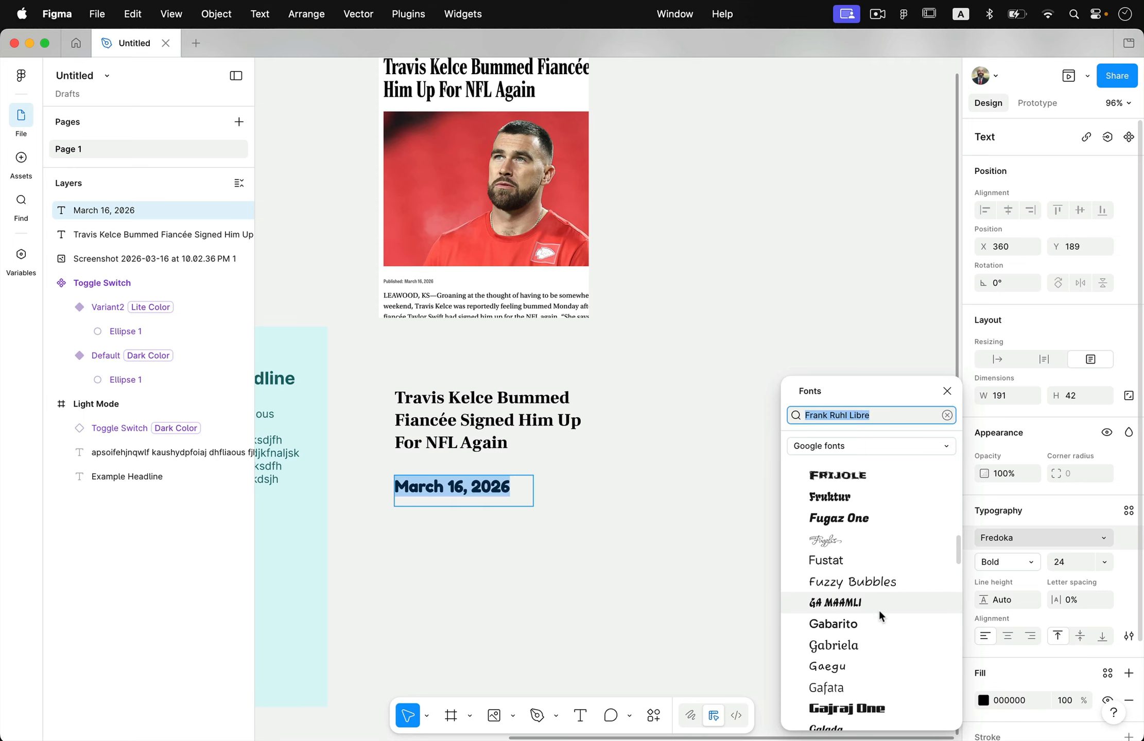
pyautogui.click(873, 560)
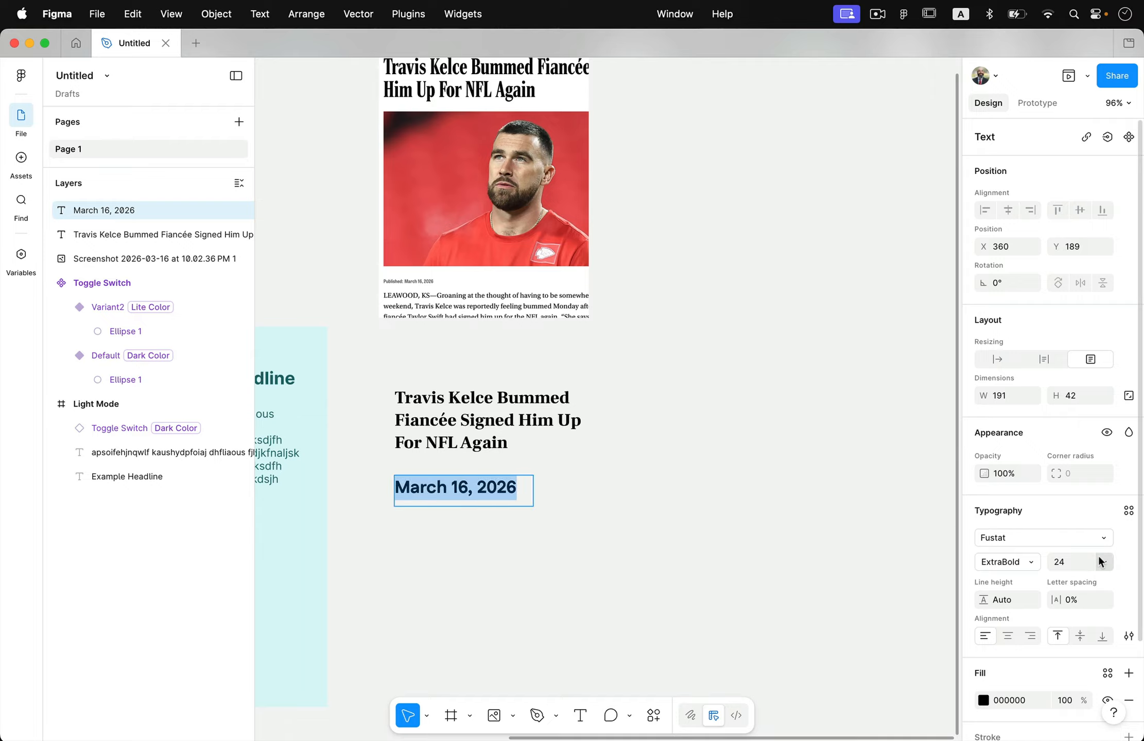
pyautogui.click(1100, 561)
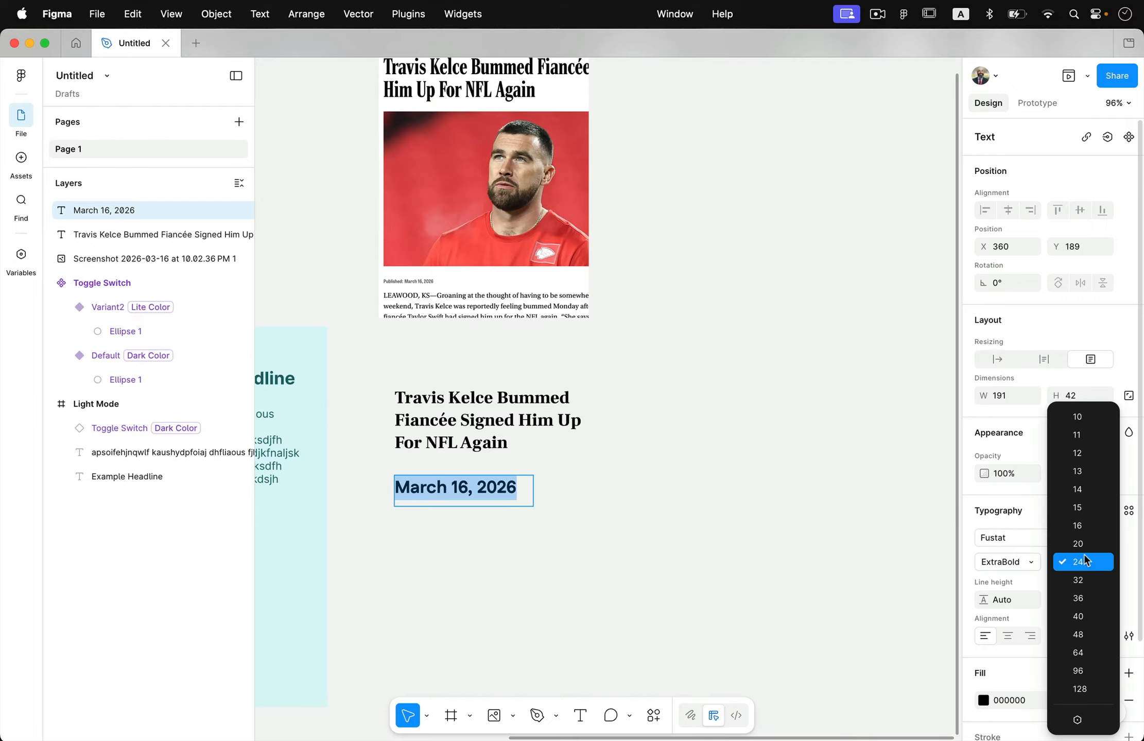
pyautogui.click(1089, 498)
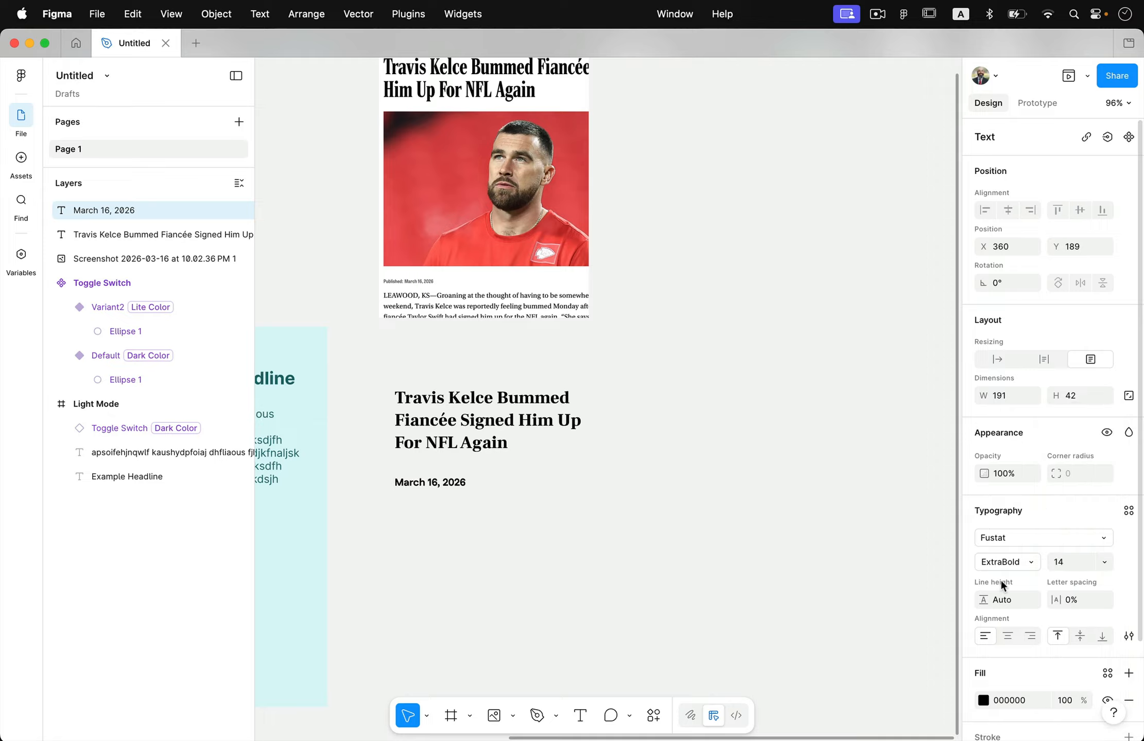
# Change the date text's fill color to the gray A0A0A0.
pyautogui.doubleClick(431, 486)
pyautogui.click(431, 486)
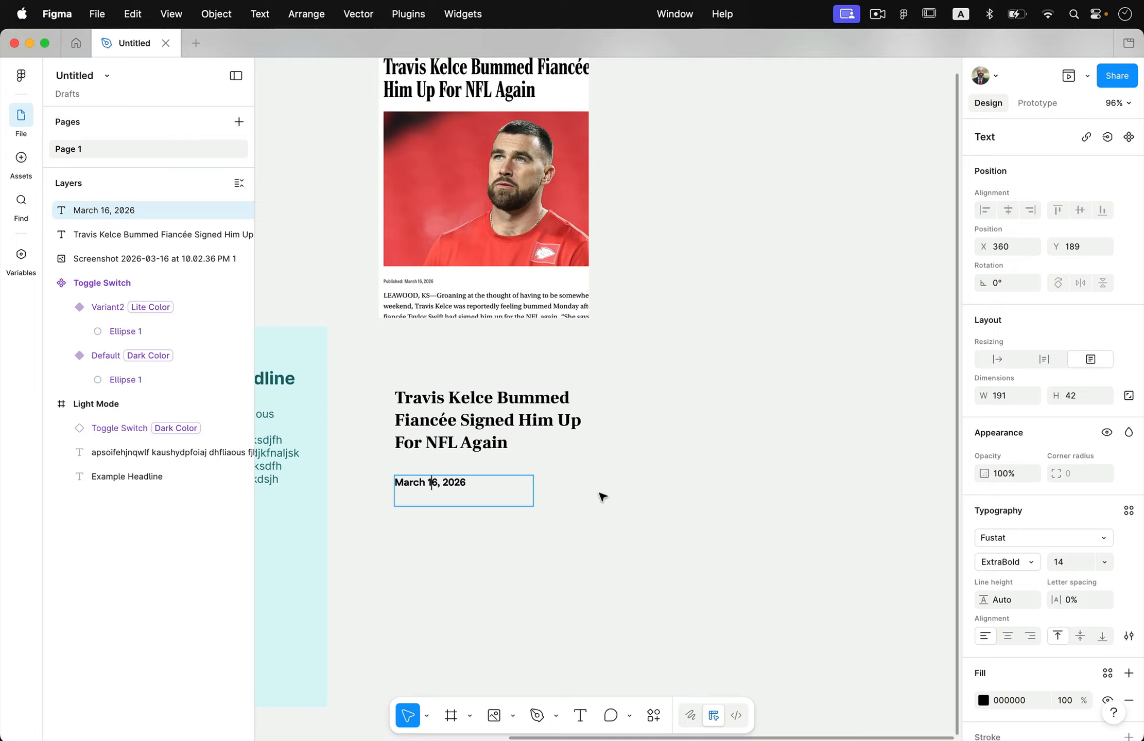
pyautogui.press('super+a')
pyautogui.click(983, 701)
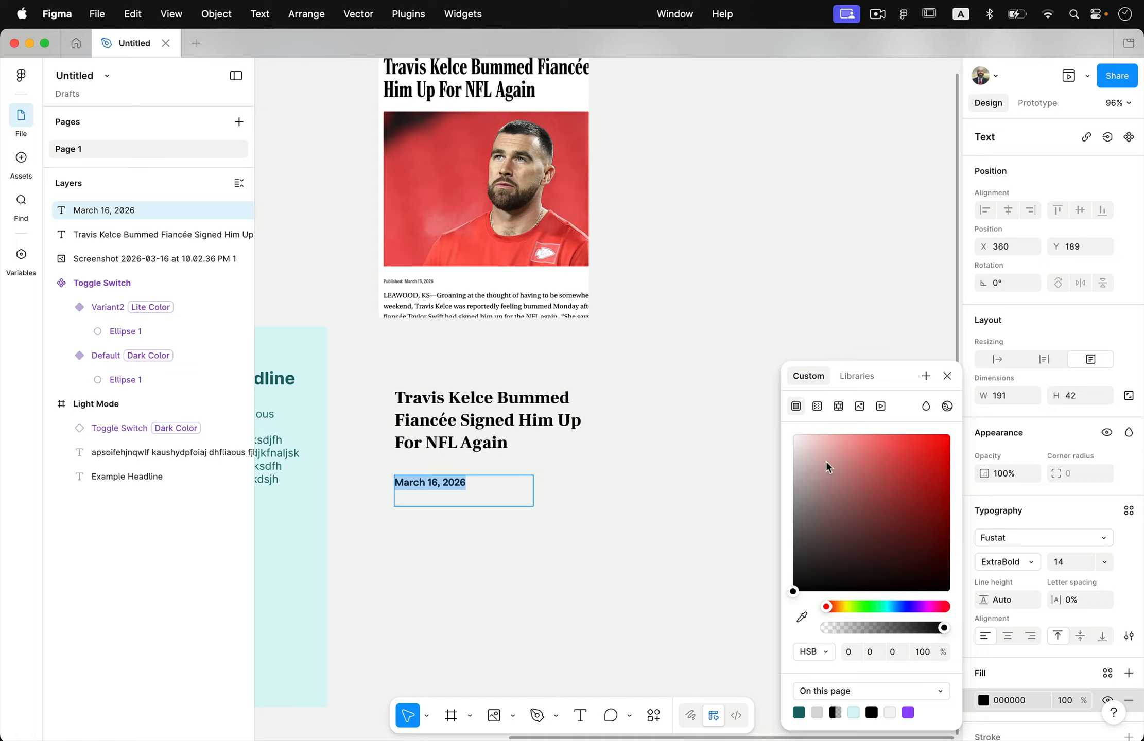
pyautogui.moveTo(801, 483); pyautogui.dragTo(779, 496)
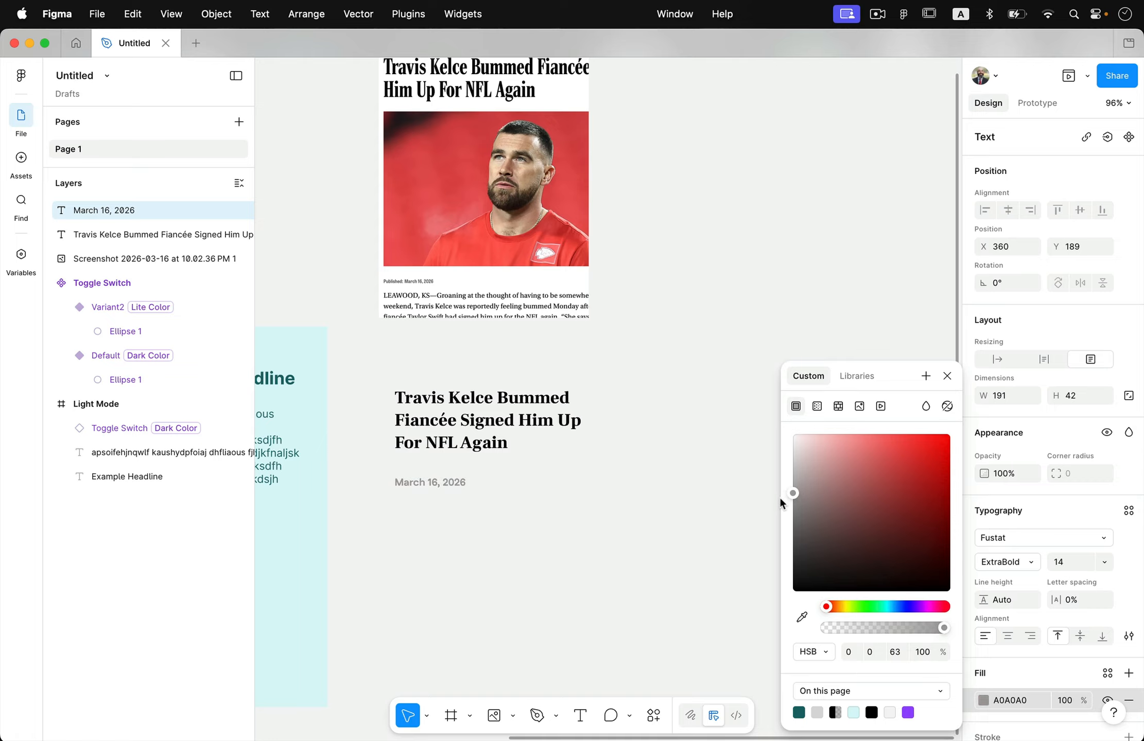
pyautogui.click(548, 500)
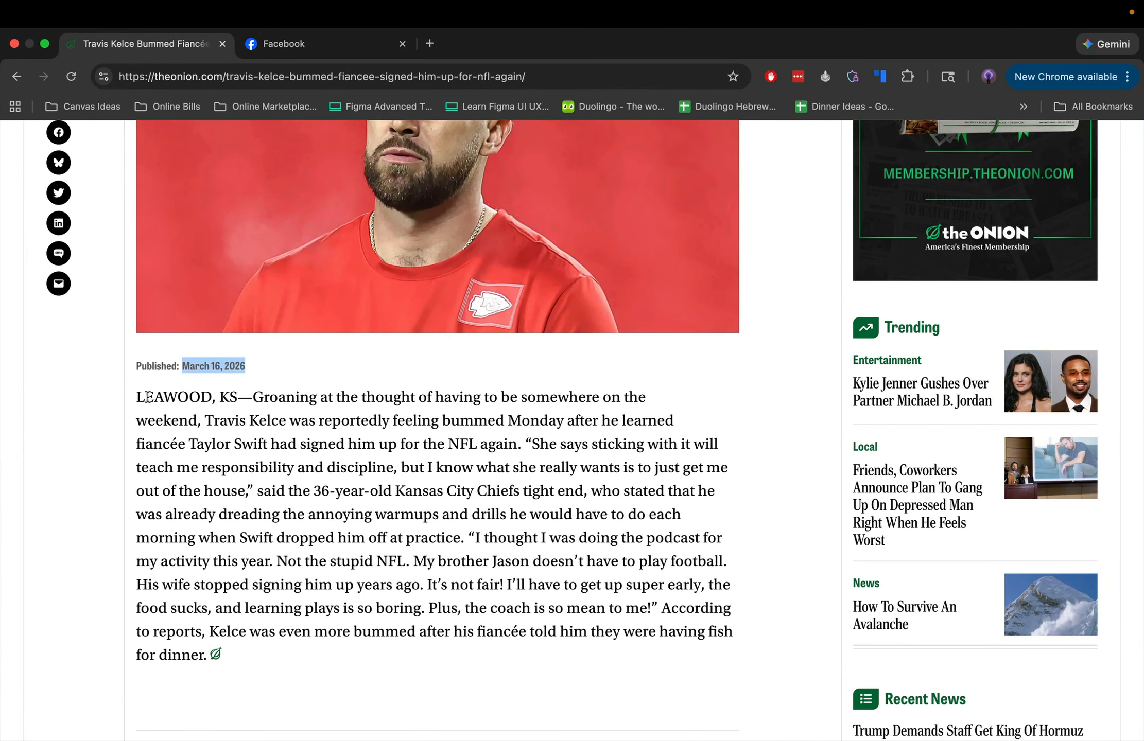
# Copy the article's opening sentence from Chrome and paste it into a new text box about 268 × 207 below the date in Figma.
pyautogui.moveTo(137, 397); pyautogui.dragTo(354, 448)
pyautogui.moveTo(493, 450); pyautogui.dragTo(523, 457)
pyautogui.press('super+c')
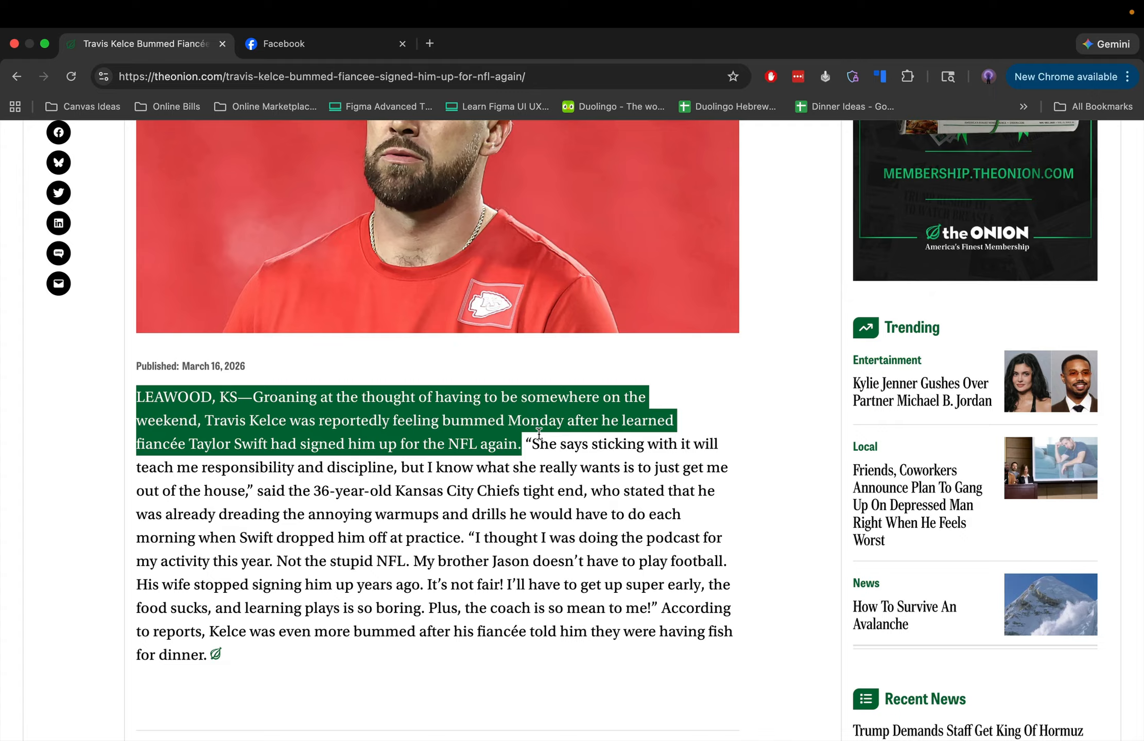
pyautogui.hotkey('ctrl', 'Left')
pyautogui.press('t')
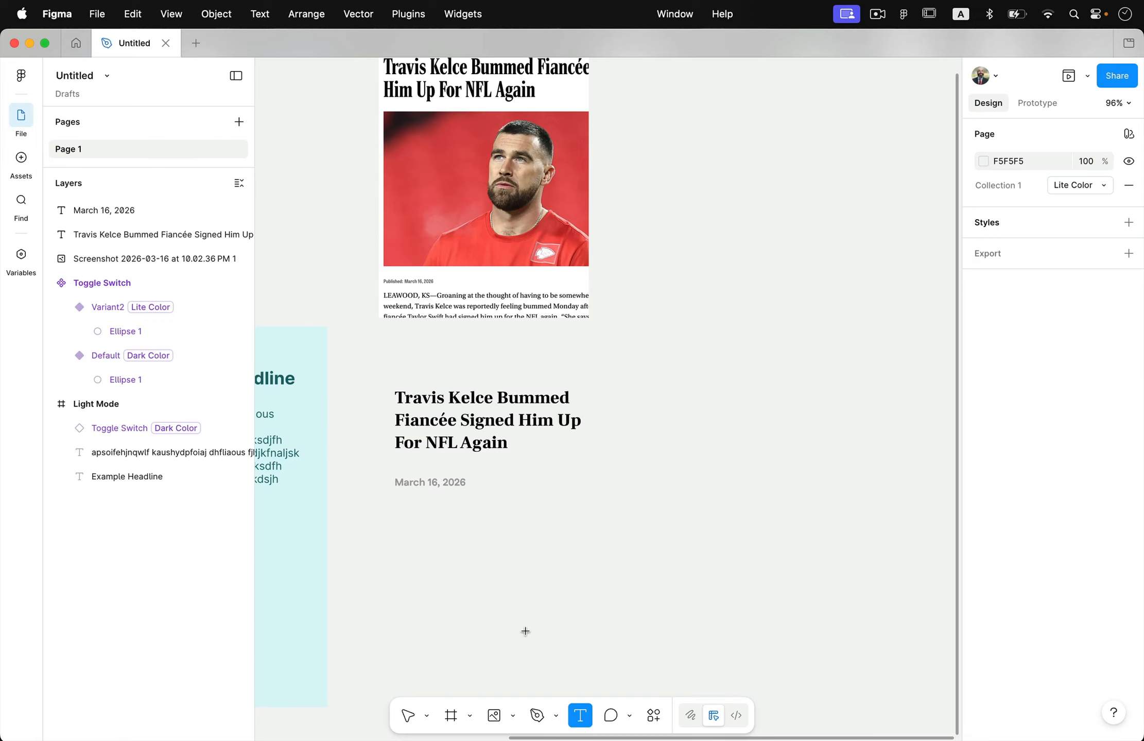
pyautogui.moveTo(395, 507); pyautogui.dragTo(582, 658)
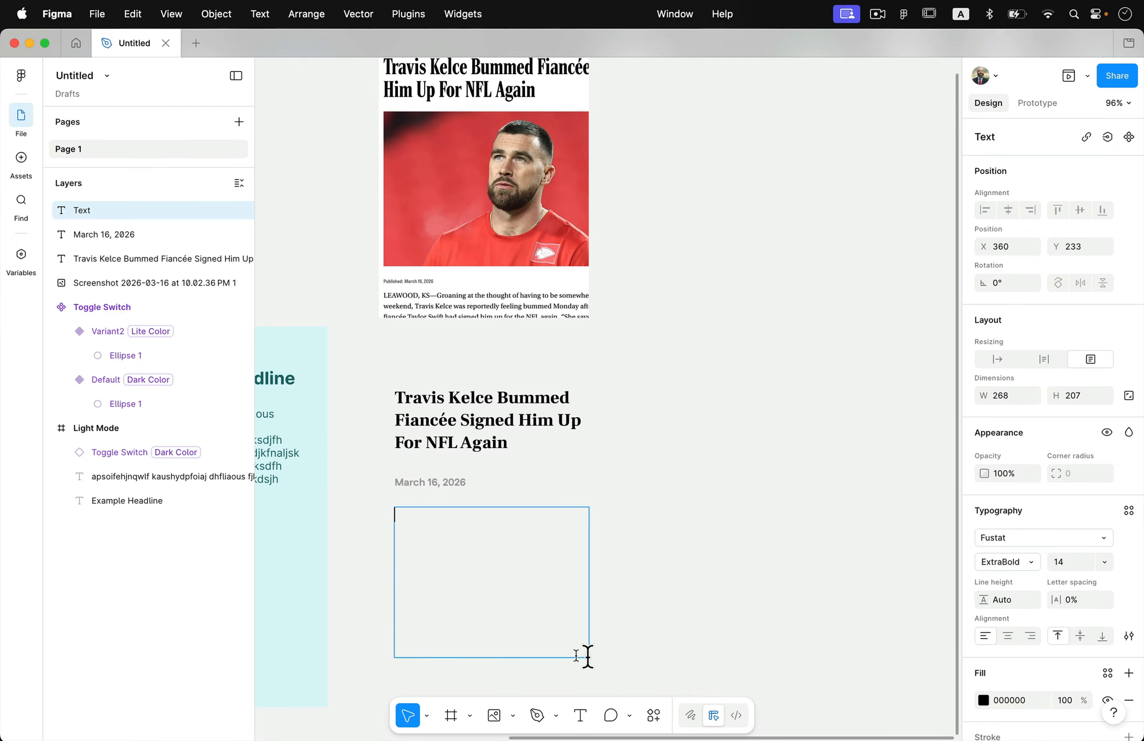
pyautogui.press('super+v')
# Set the font of the whole pasted body paragraph to the Google font Gentium Basic.
pyautogui.press('super+a')
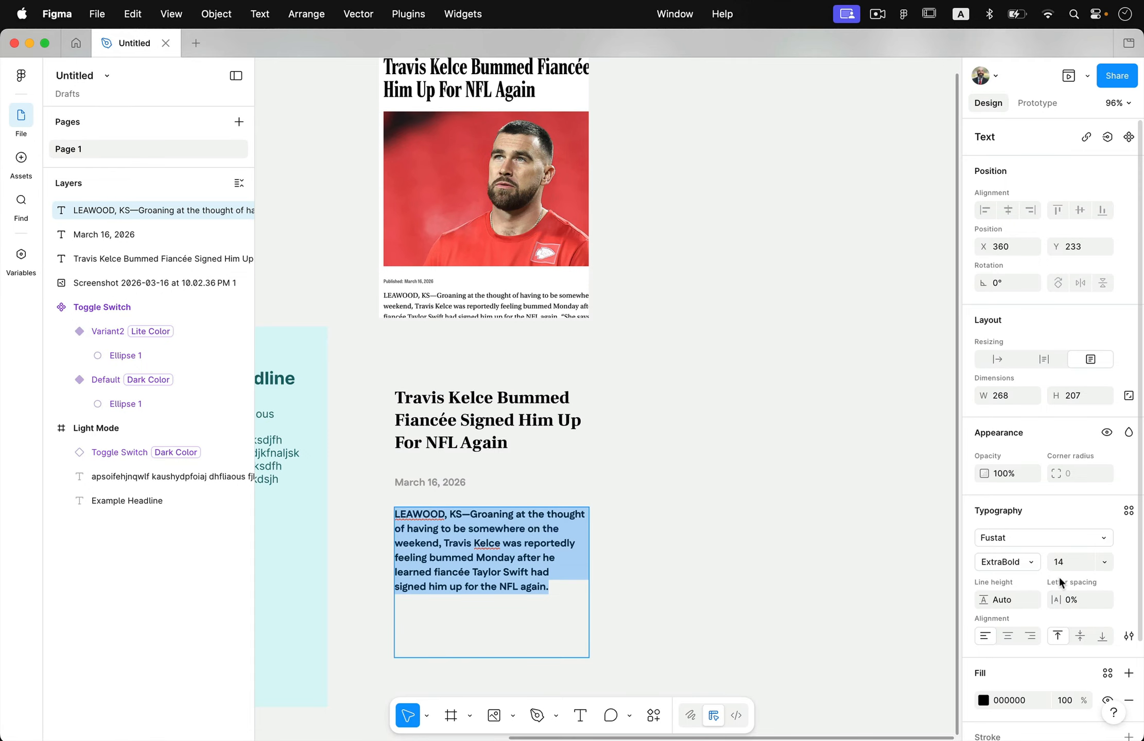
pyautogui.click(1106, 537)
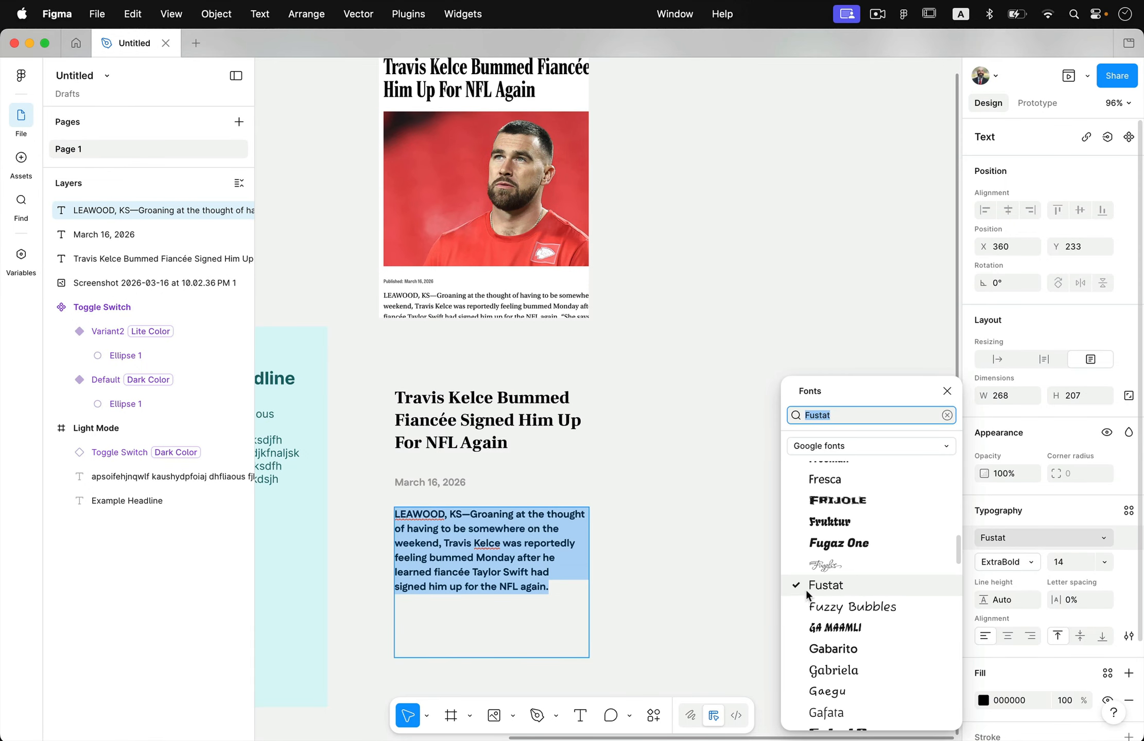
pyautogui.scroll(5, 849, 582)
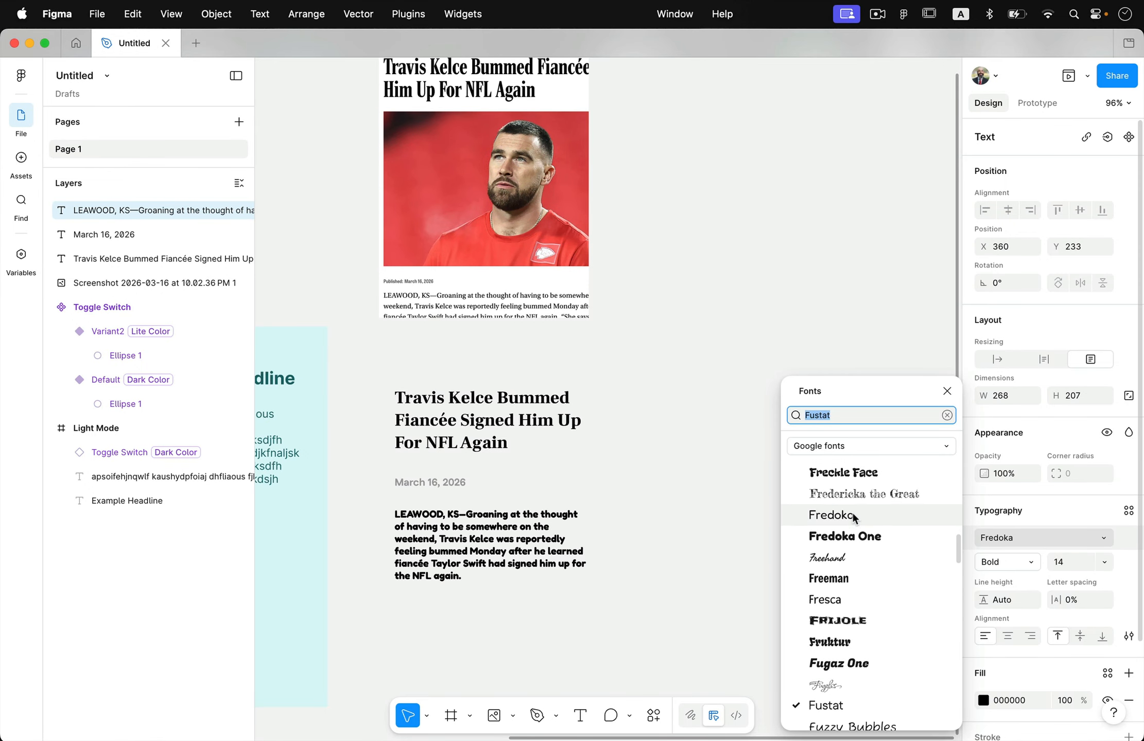
pyautogui.scroll(-8, 874, 651)
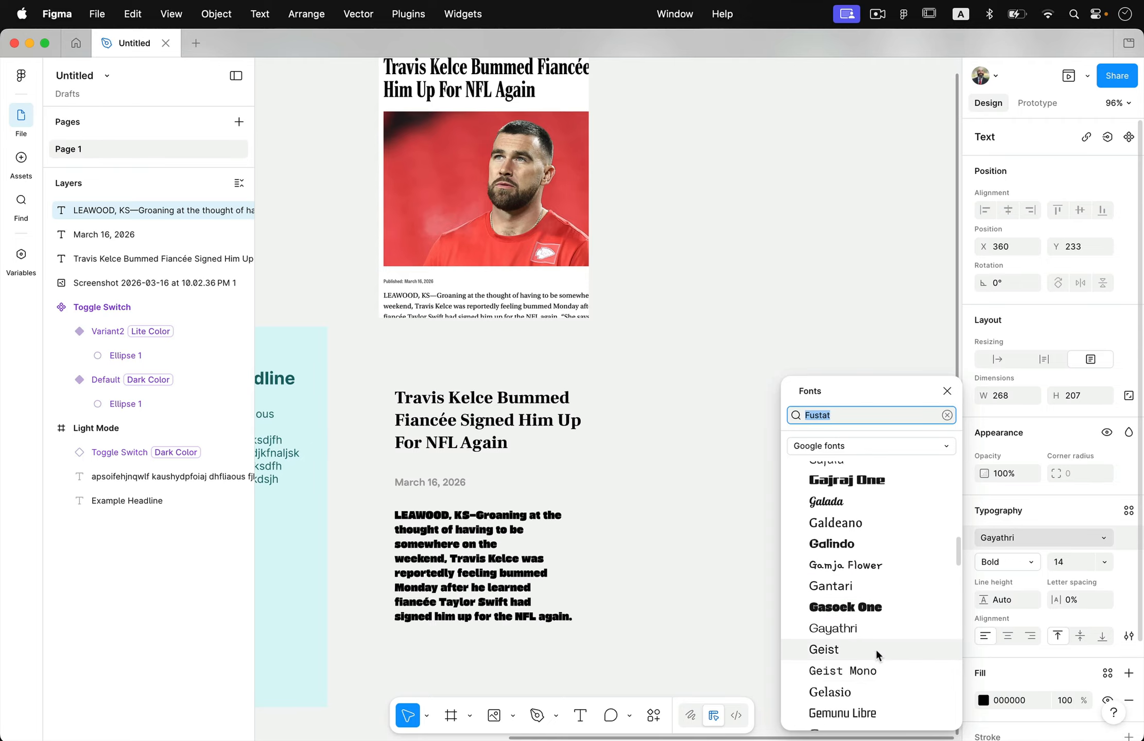
pyautogui.scroll(-5, 874, 648)
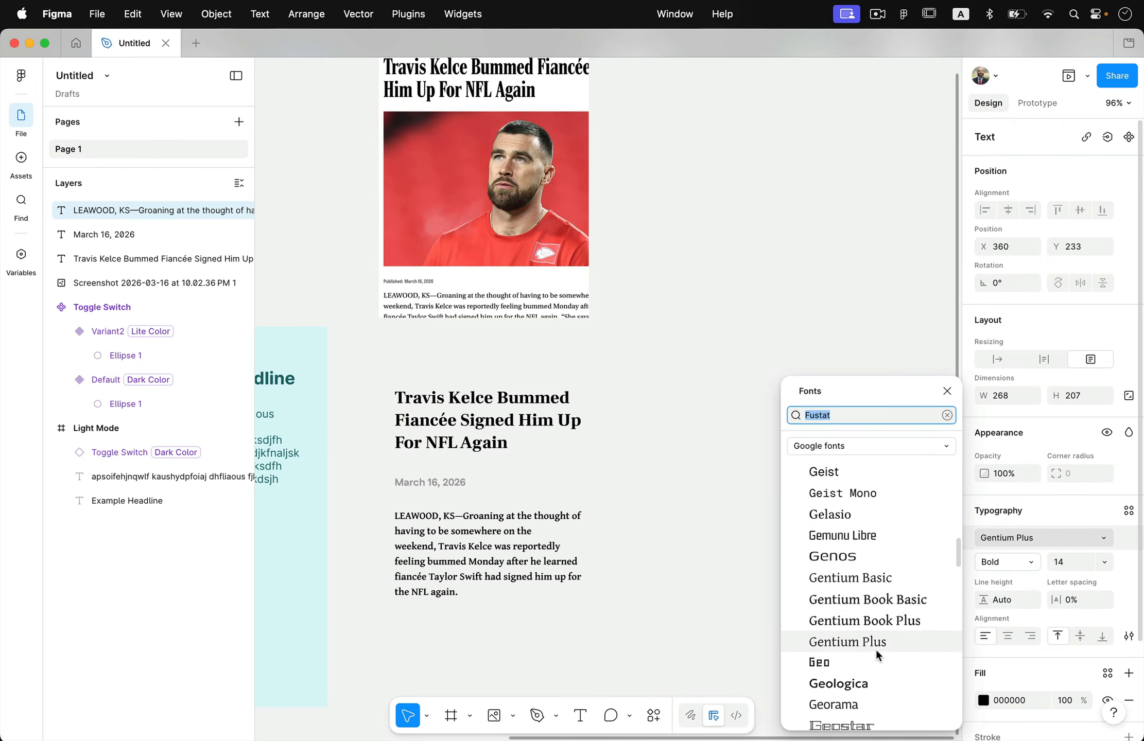
pyautogui.click(874, 575)
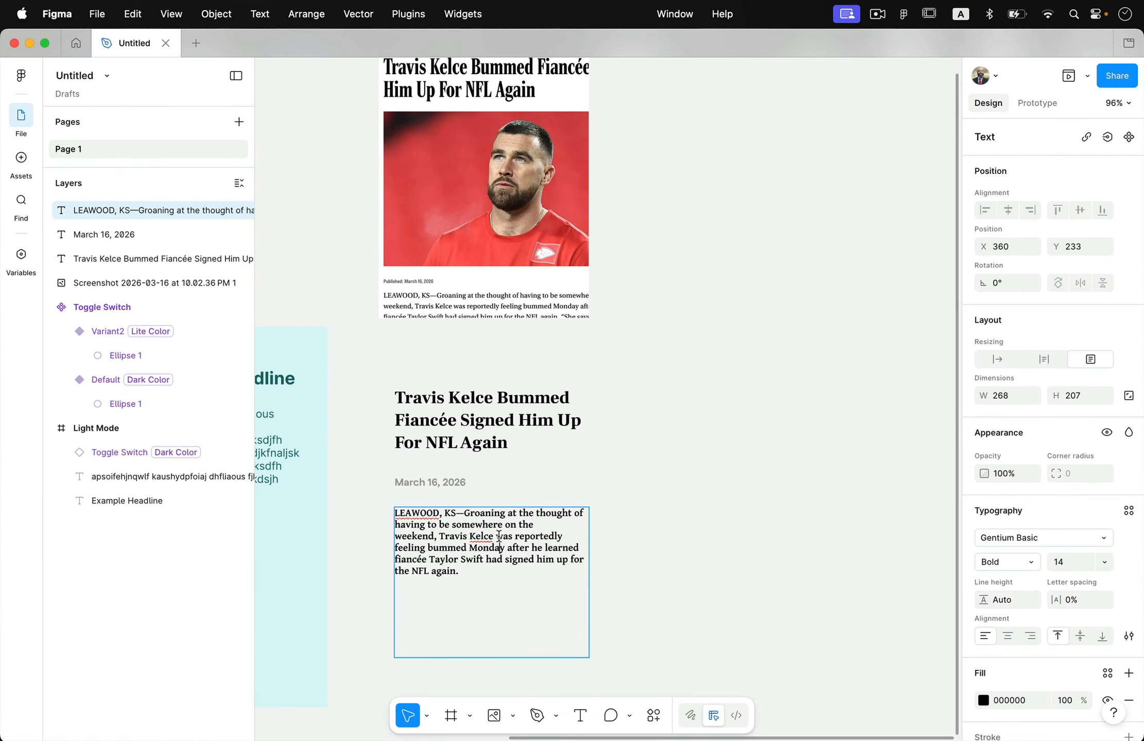
# Set the body text's paragraph spacing to 2 in the advanced type settings.
pyautogui.scroll(5, 499, 536)
pyautogui.press('super+a')
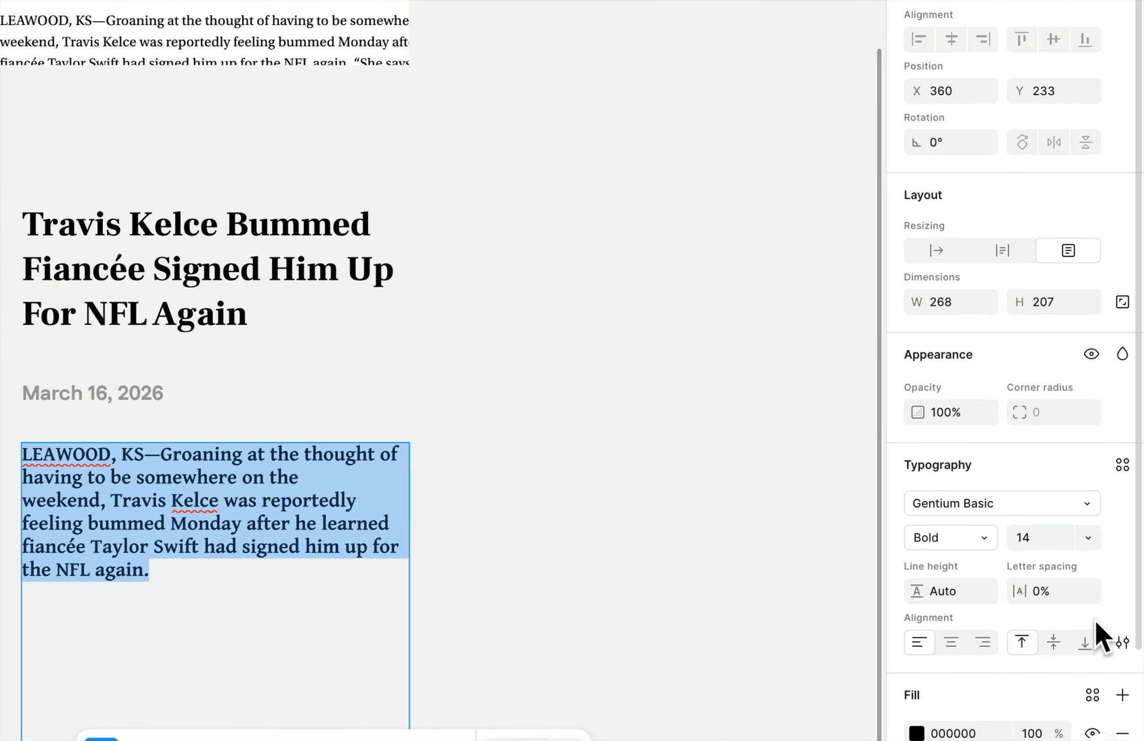
pyautogui.click(1122, 643)
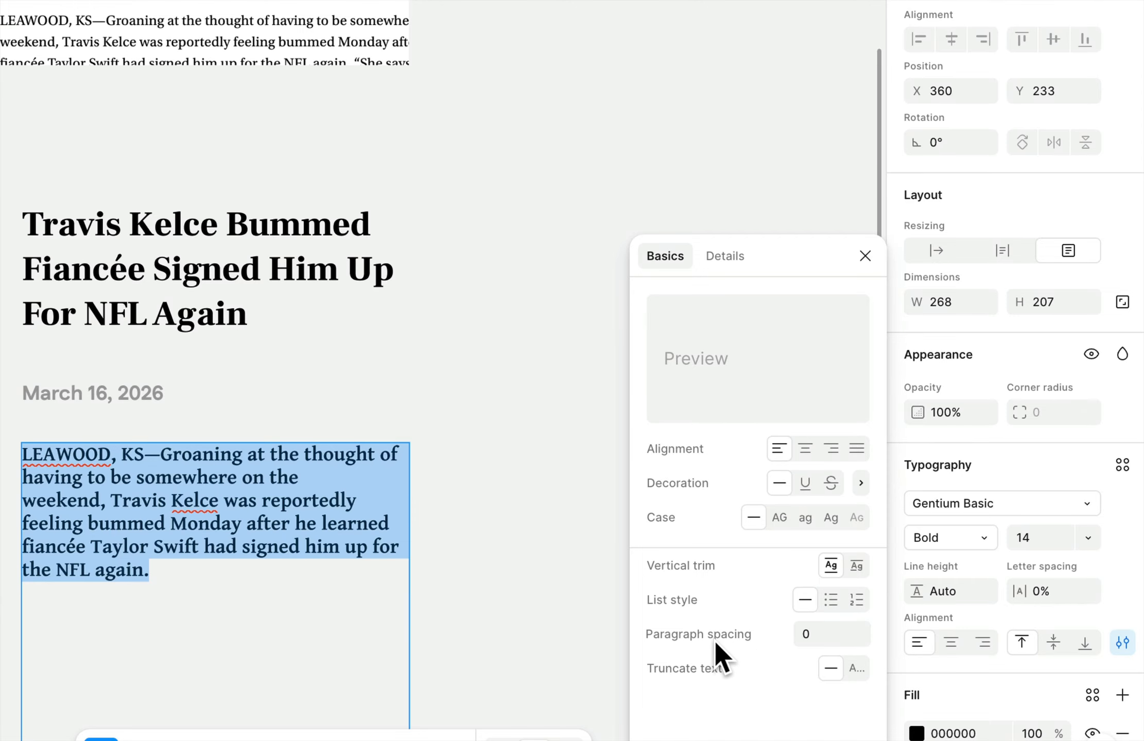
pyautogui.click(821, 636)
pyautogui.press('Up')
pyautogui.press('Up')
pyautogui.click(298, 518)
pyautogui.press('super+a')
pyautogui.click(319, 519)
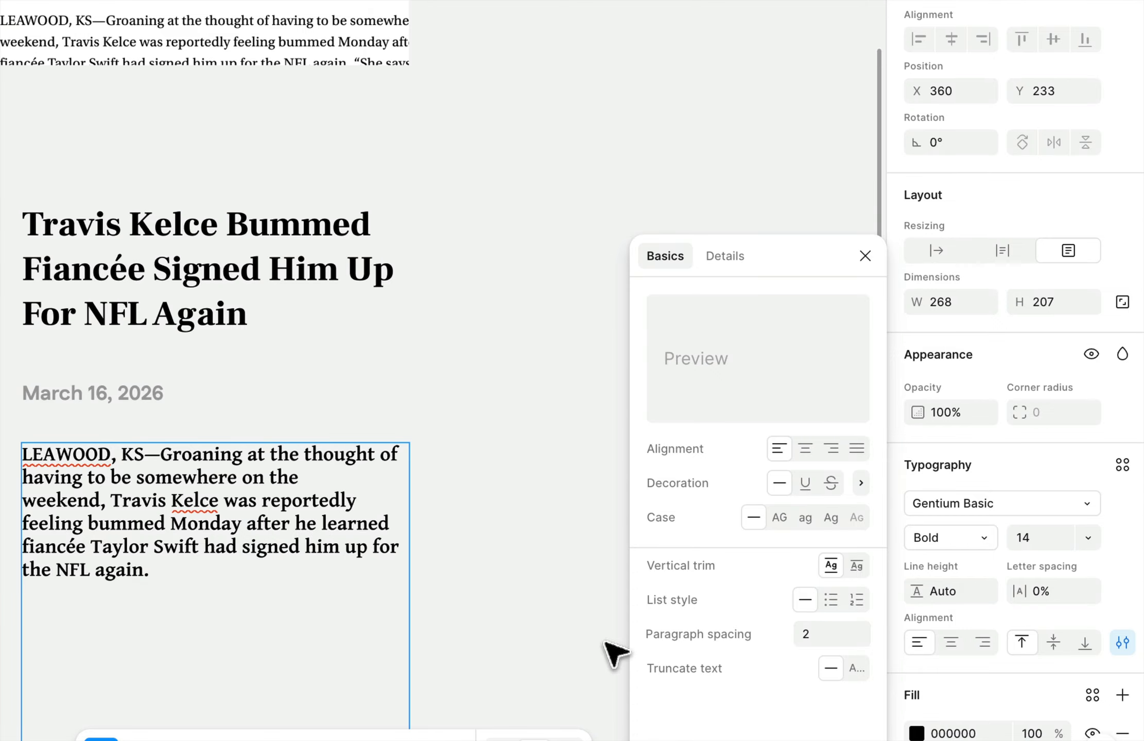
pyautogui.scroll(-3, 1062, 618)
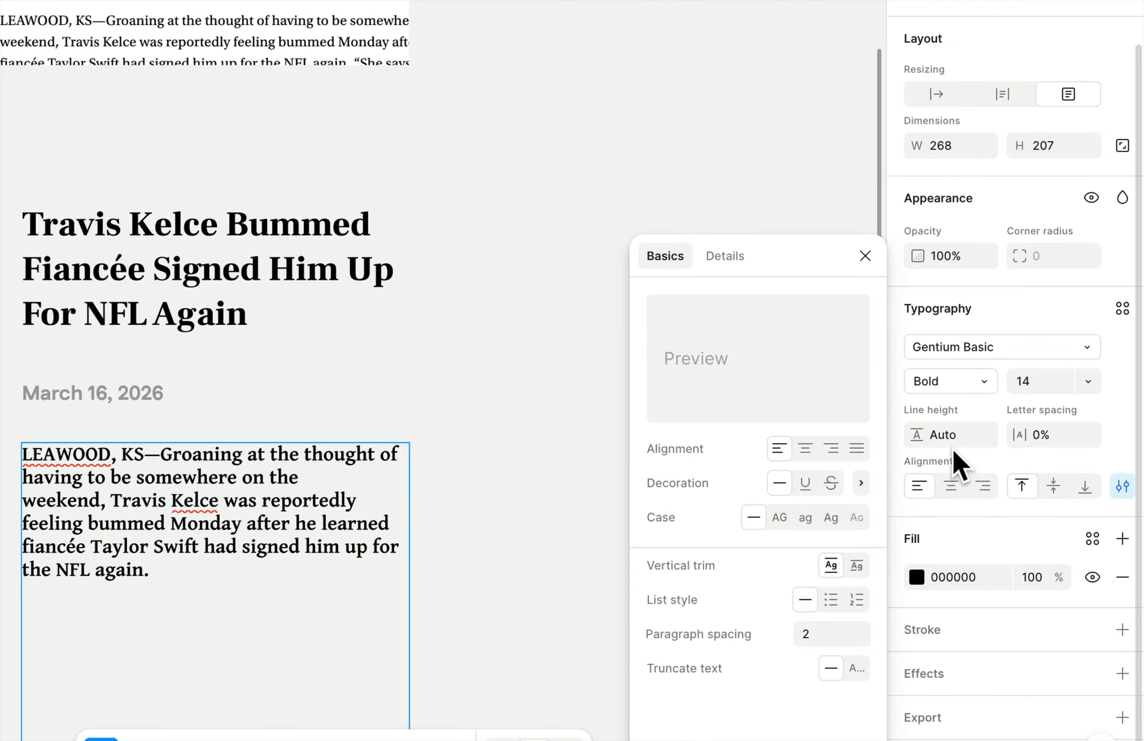
# Set the whole body paragraph's line height to 20 and its font style to Regular.
pyautogui.click(939, 441)
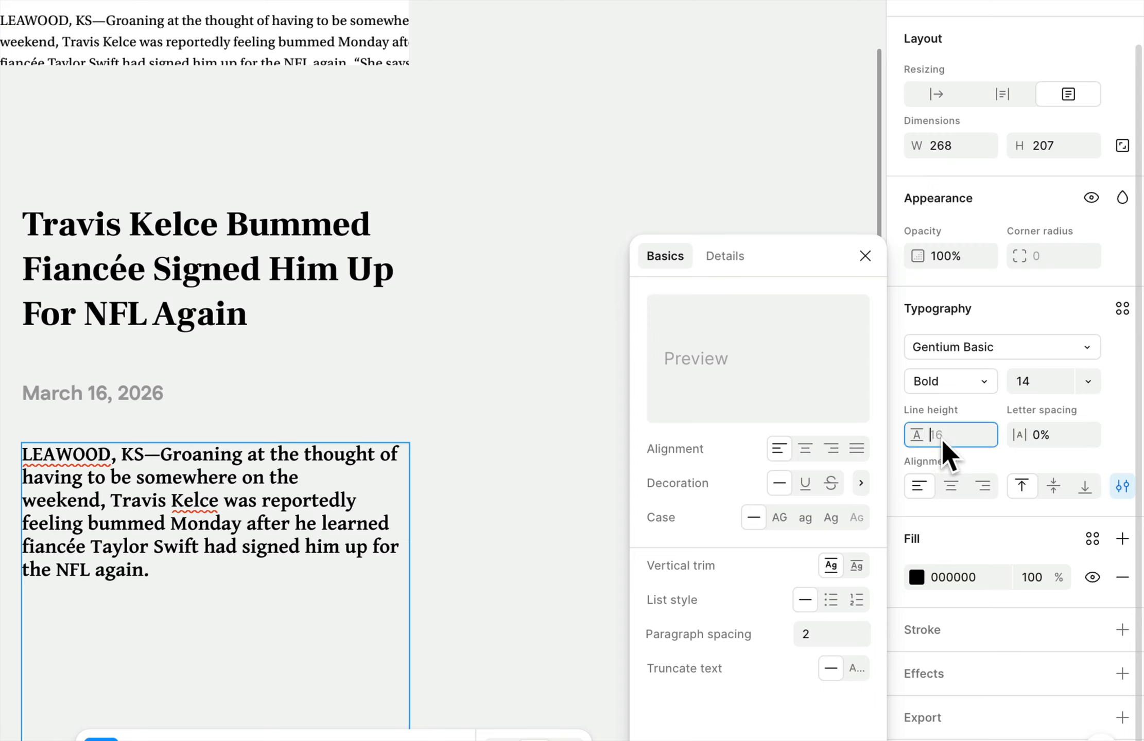
pyautogui.click(865, 256)
pyautogui.click(945, 435)
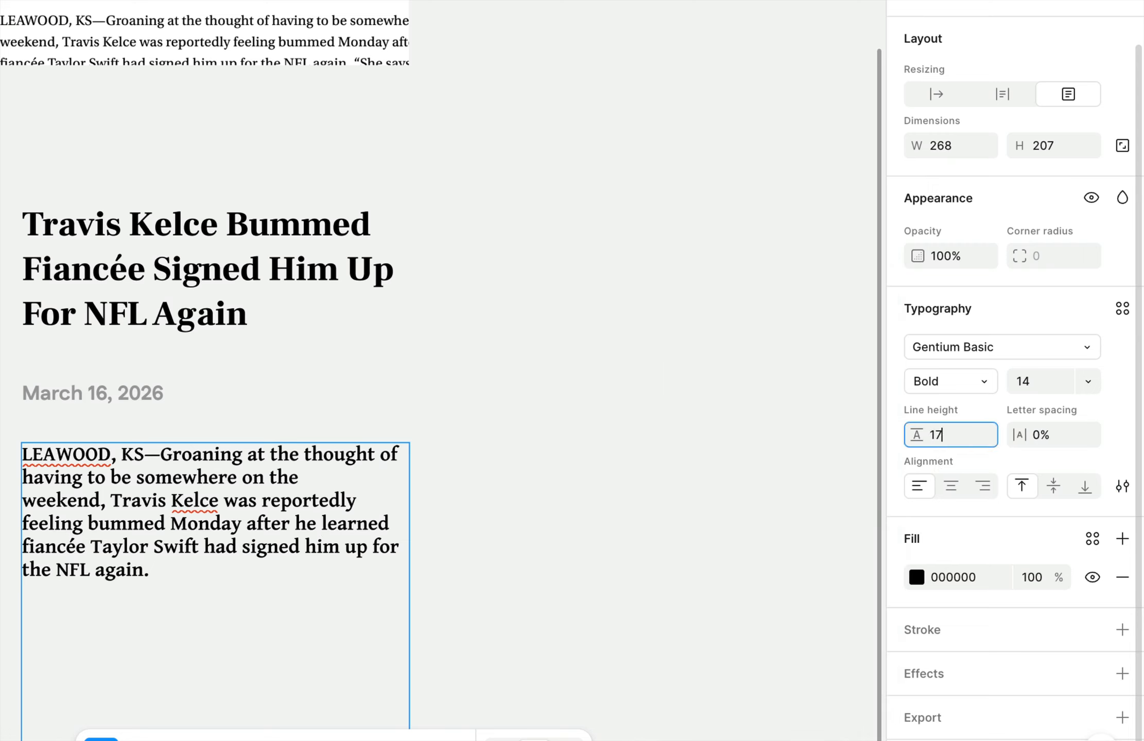
pyautogui.click(329, 480)
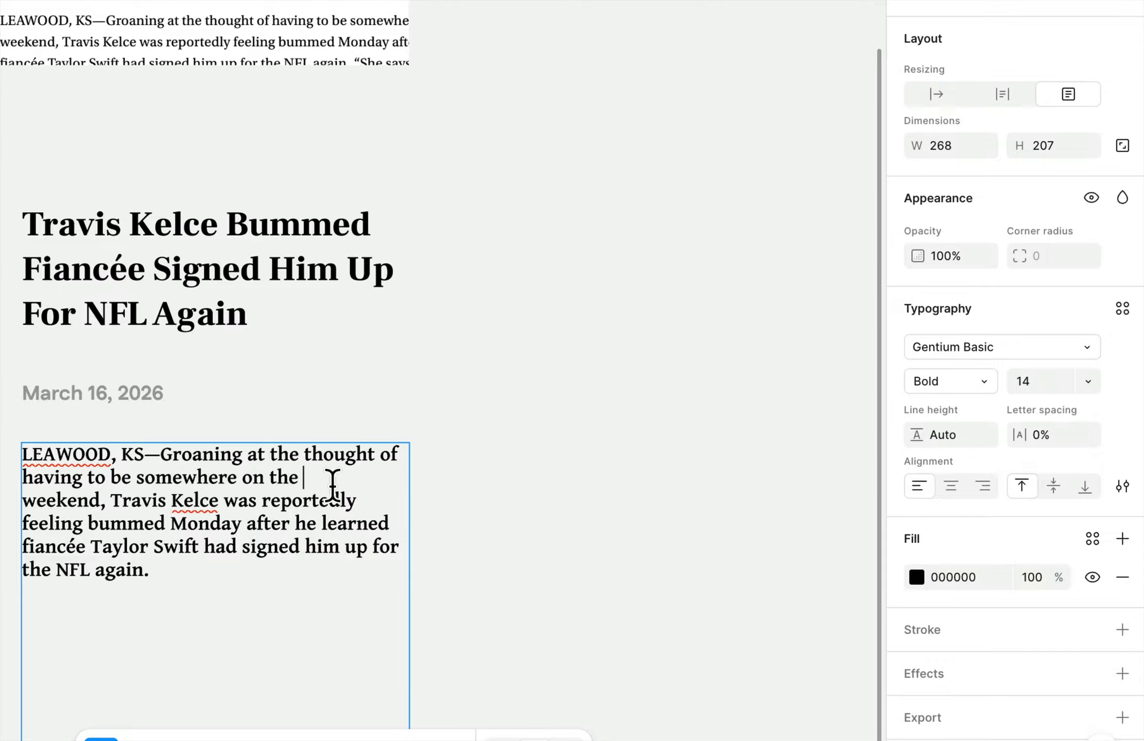
pyautogui.press('super+a')
pyautogui.write('1')
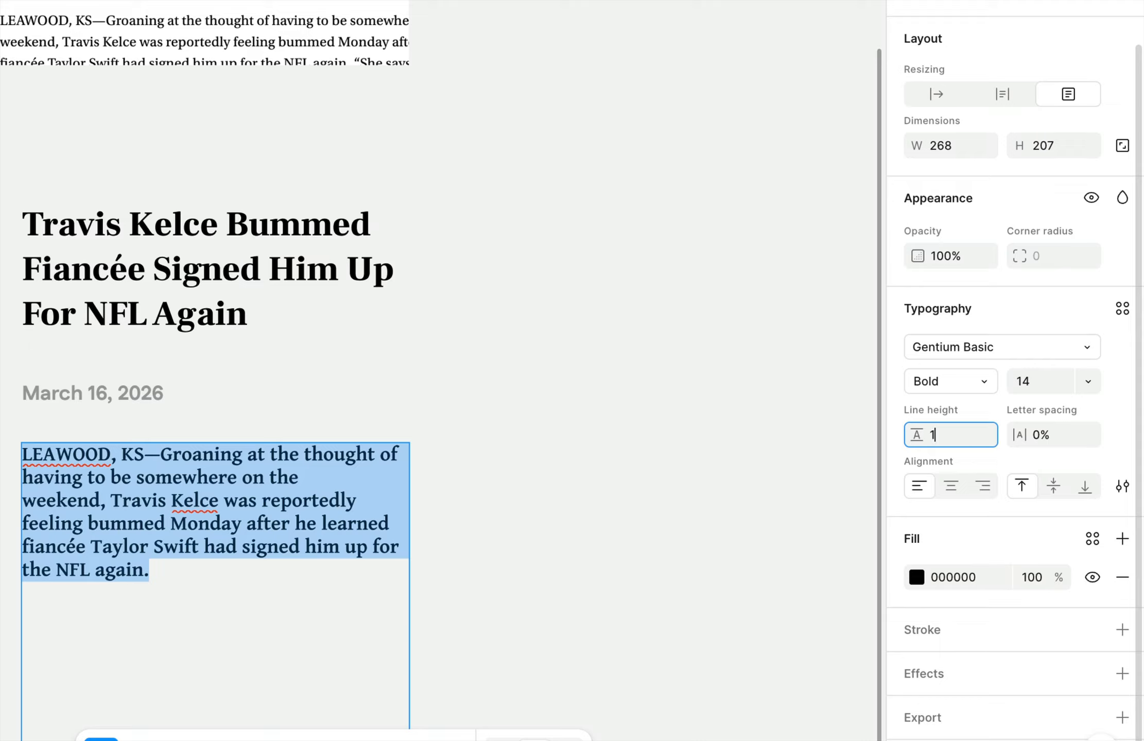
pyautogui.write('6')
pyautogui.press('Return')
pyautogui.moveTo(917, 436); pyautogui.dragTo(926, 444)
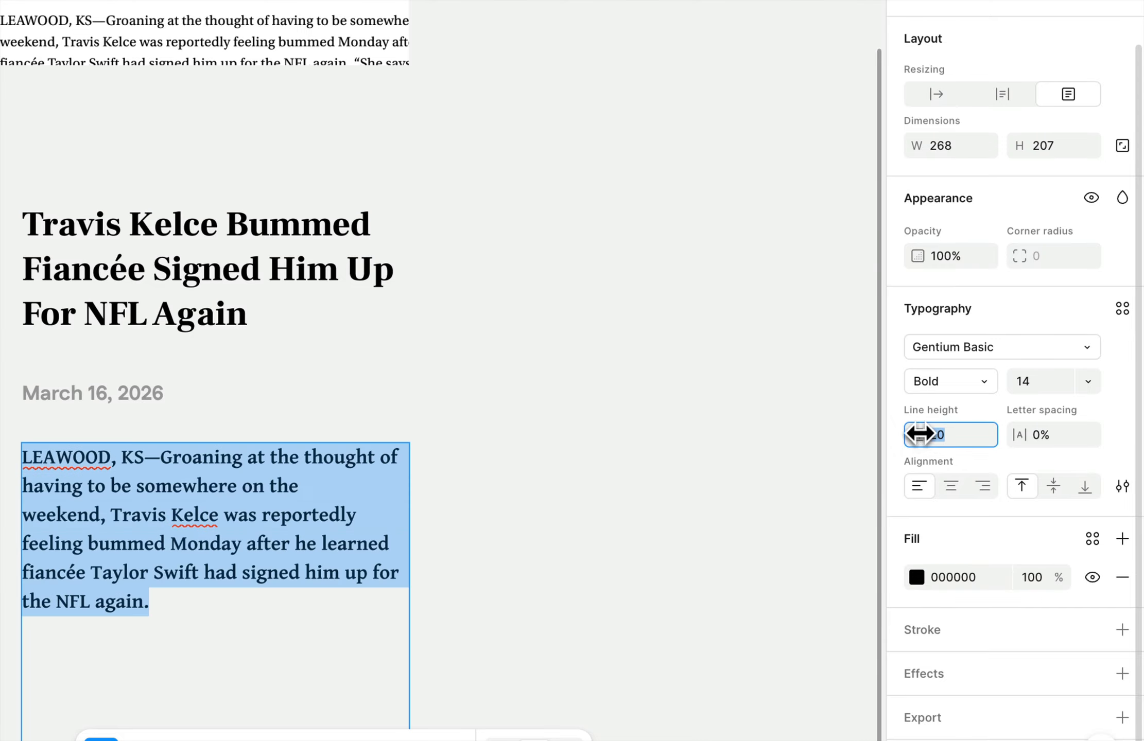
pyautogui.click(987, 384)
pyautogui.click(992, 358)
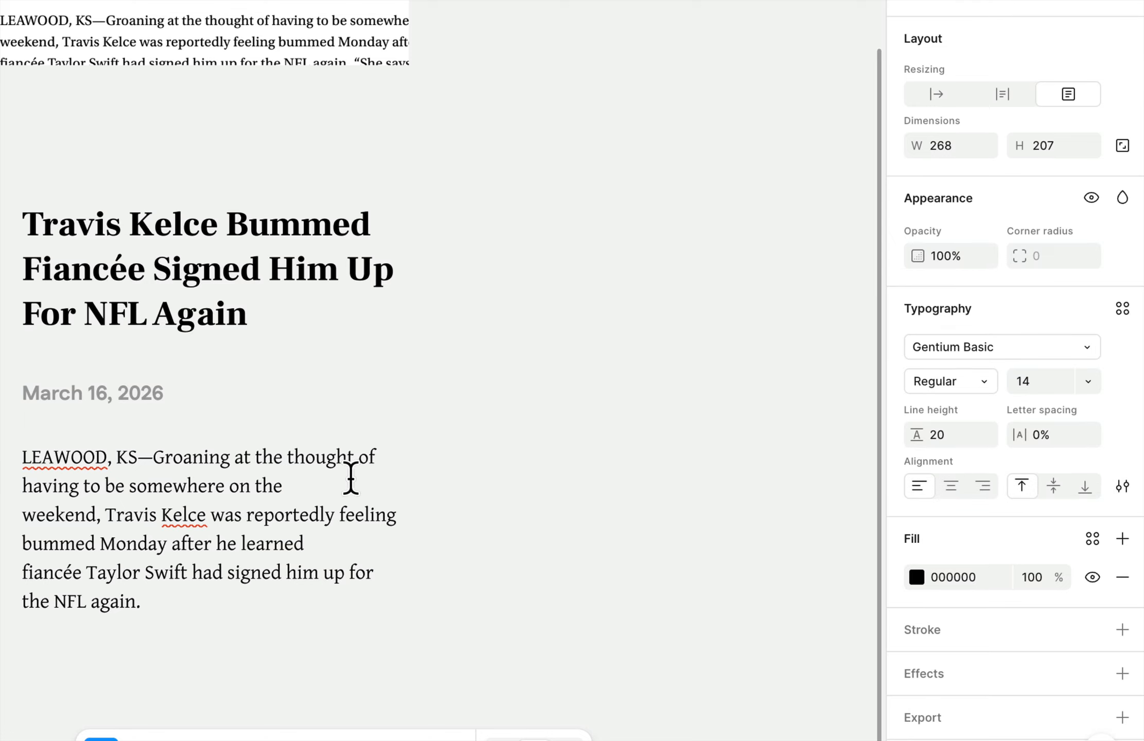
# Reduce the font size of the whole body paragraph to 13.
pyautogui.click(306, 491)
pyautogui.scroll(-5, 490, 450)
pyautogui.press('Escape')
pyautogui.hscroll(-2, 491, 450)
pyautogui.scroll(1, 490, 450)
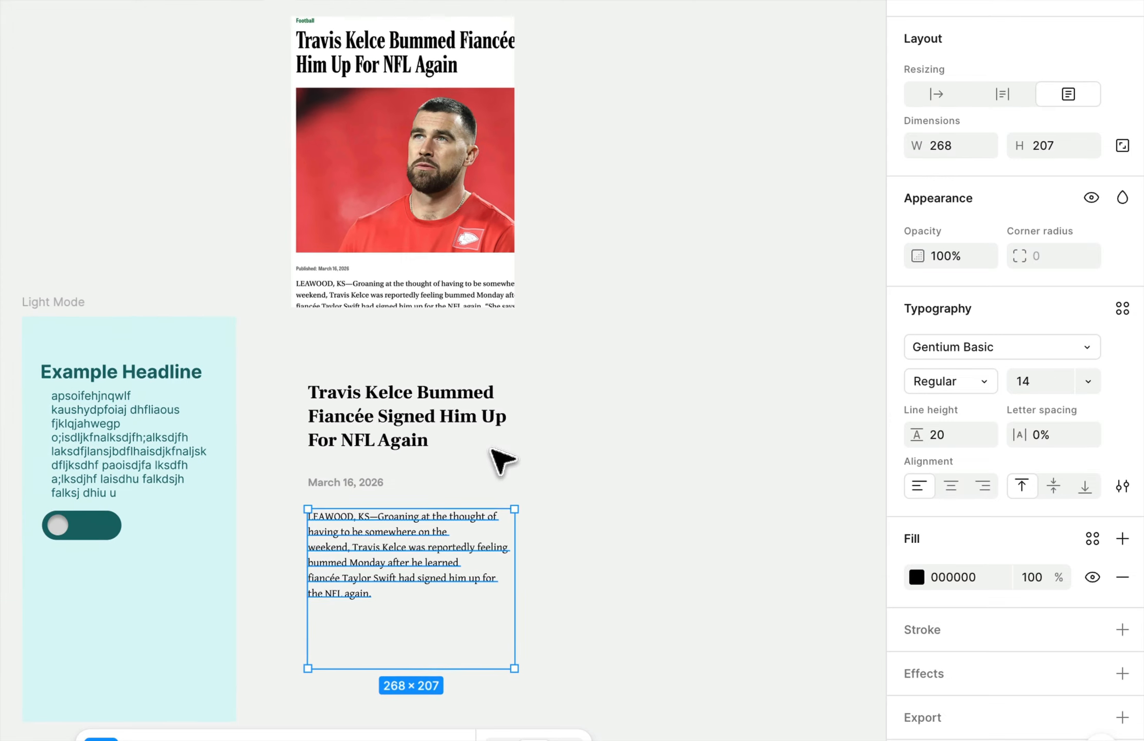
pyautogui.scroll(-1, 490, 449)
pyautogui.doubleClick(478, 512)
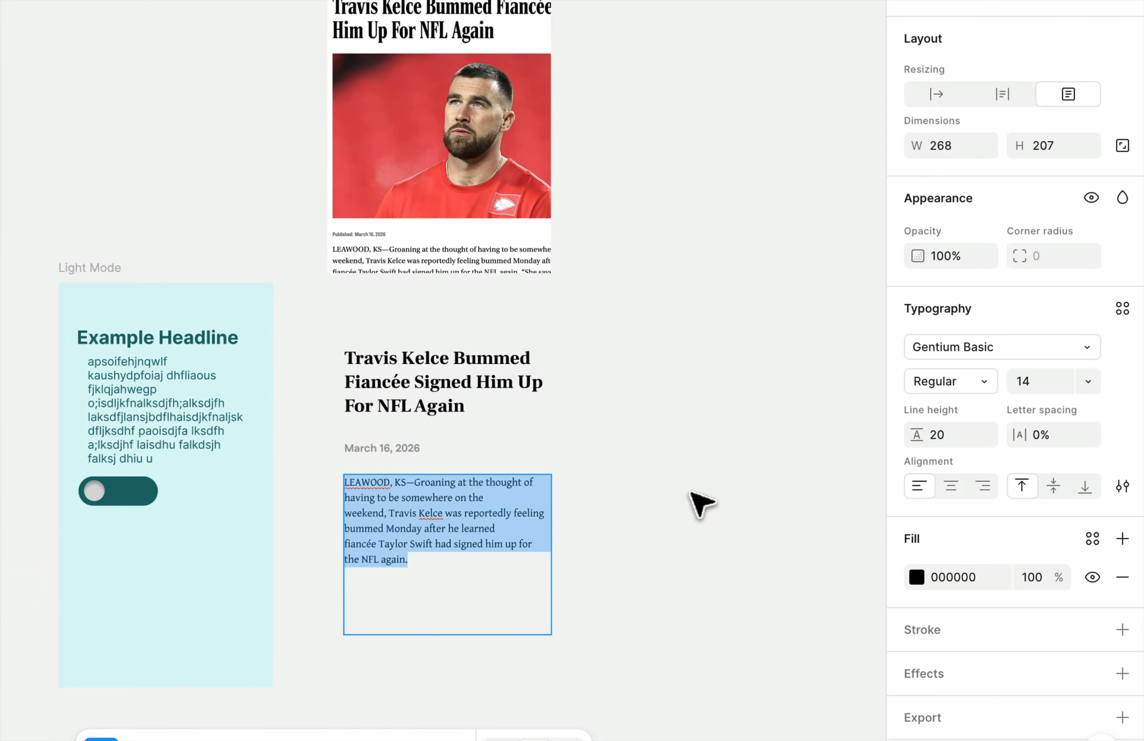
pyautogui.click(1090, 356)
pyautogui.click(1087, 381)
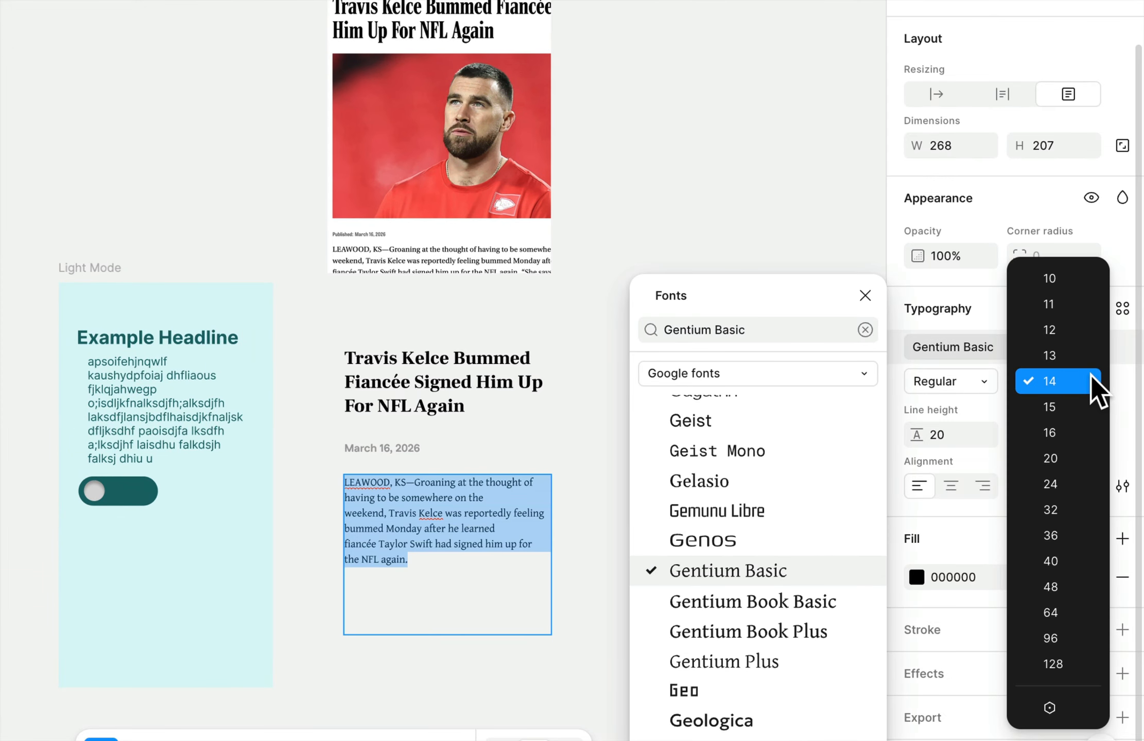
pyautogui.click(1083, 357)
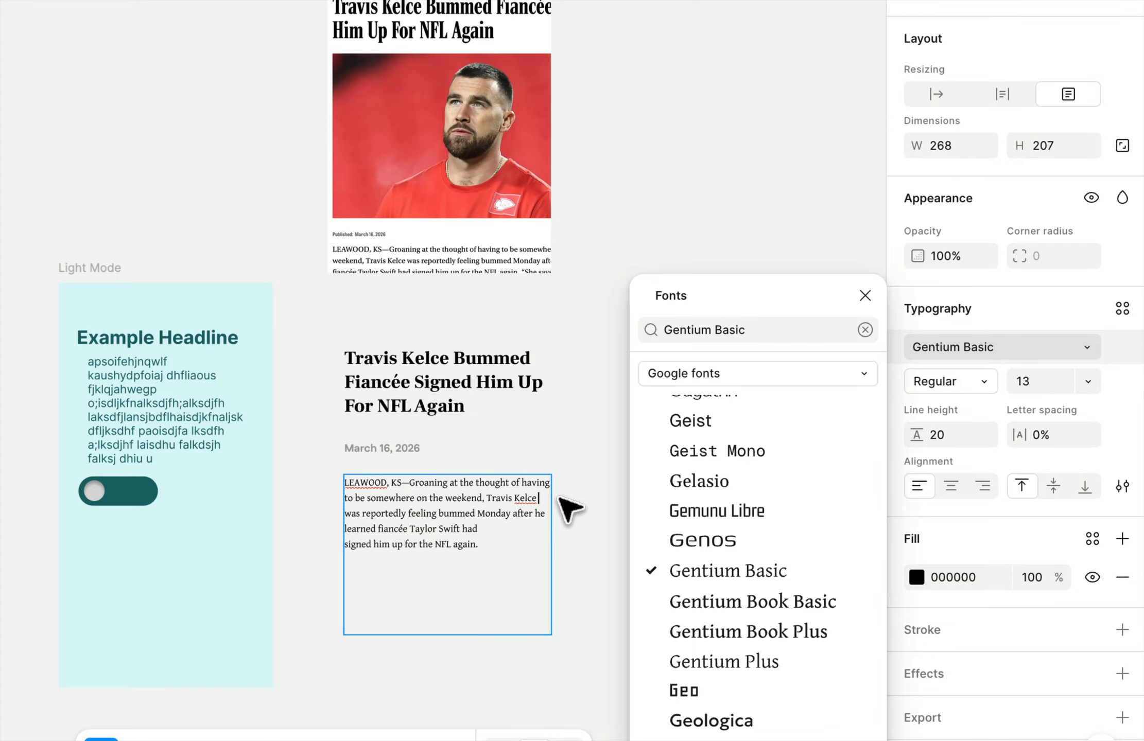
pyautogui.press('Escape')
pyautogui.click(864, 295)
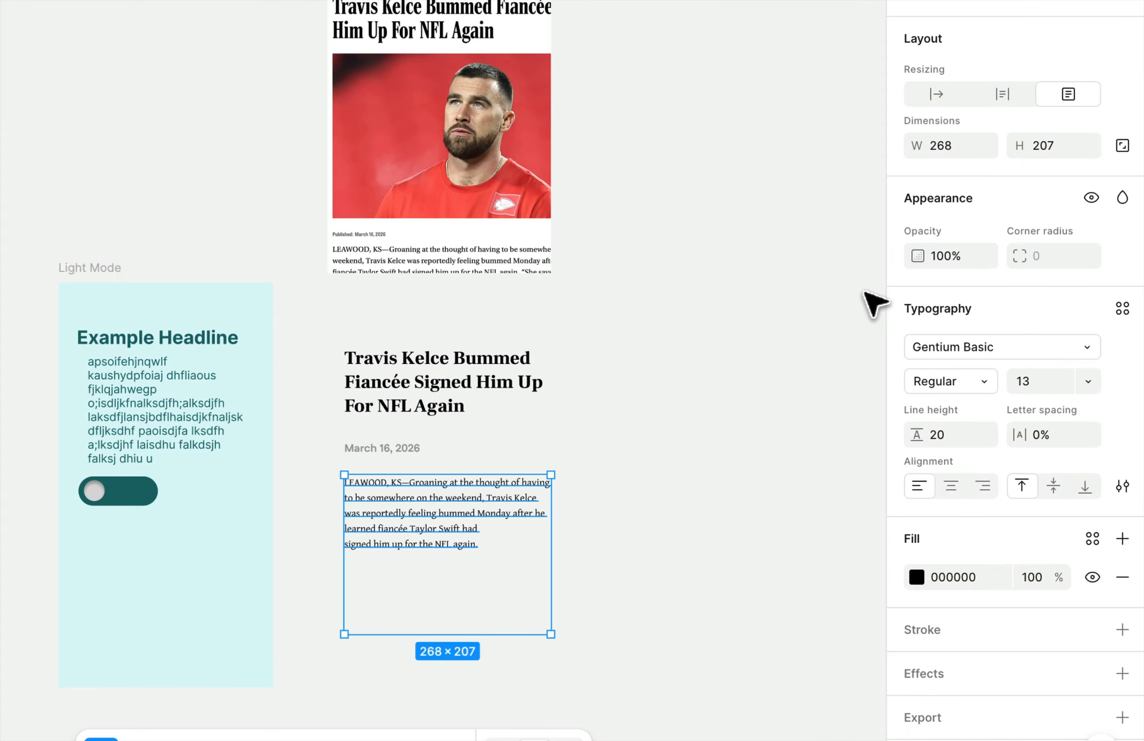
# Move the reference screenshot away from the recreated article text, above the Light Mode frame at X 0, Y -528.
pyautogui.click(711, 400)
pyautogui.scroll(3, 718, 428)
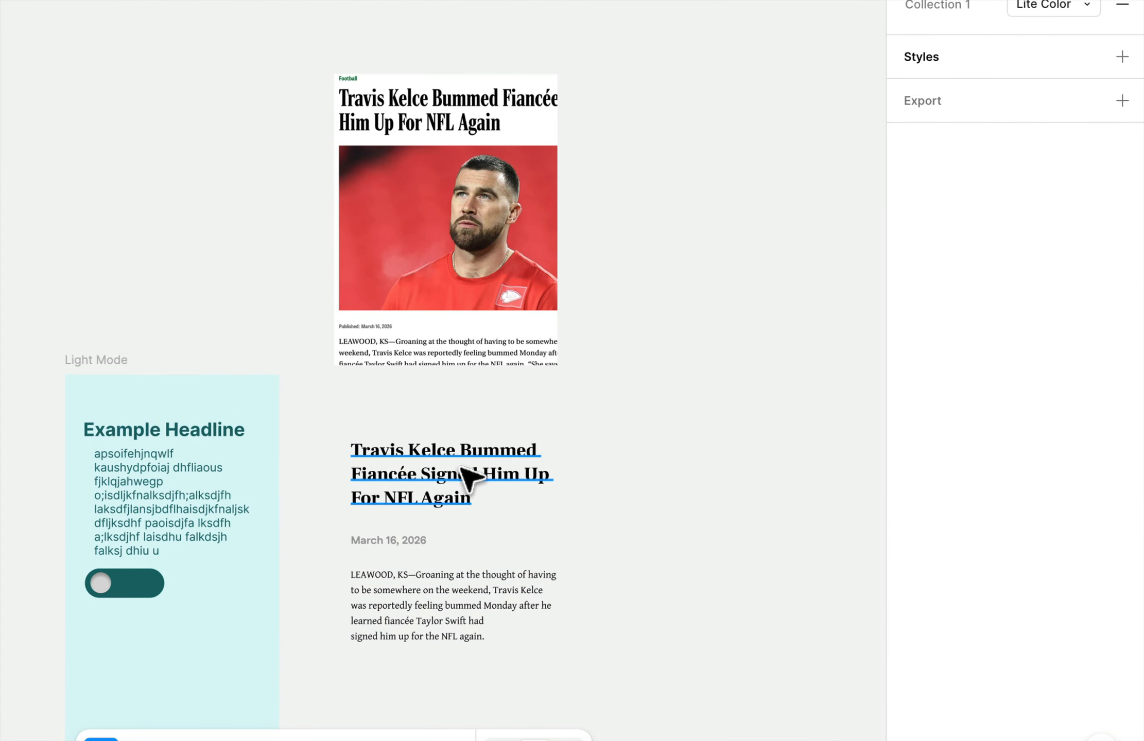
pyautogui.moveTo(504, 254); pyautogui.dragTo(264, 154)
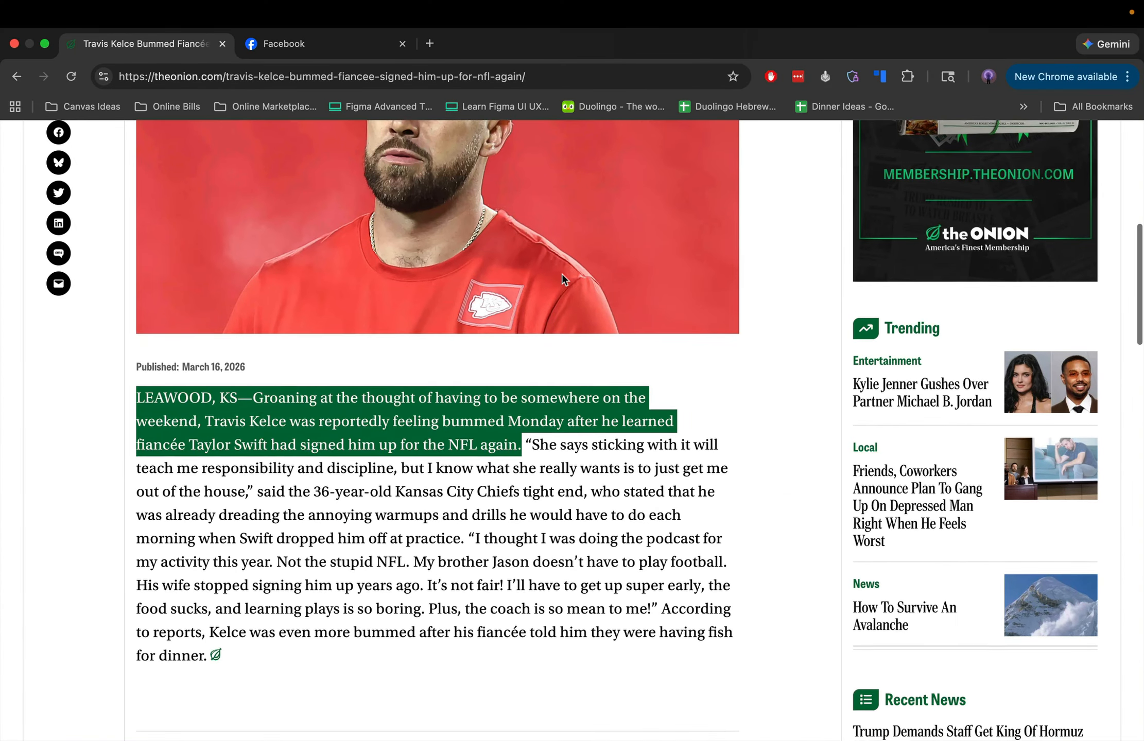
# Copy the article's photo from the Onion page in Chrome and paste it onto the Figma canvas.
pyautogui.scroll(4, 561, 273)
pyautogui.rightClick(561, 274)
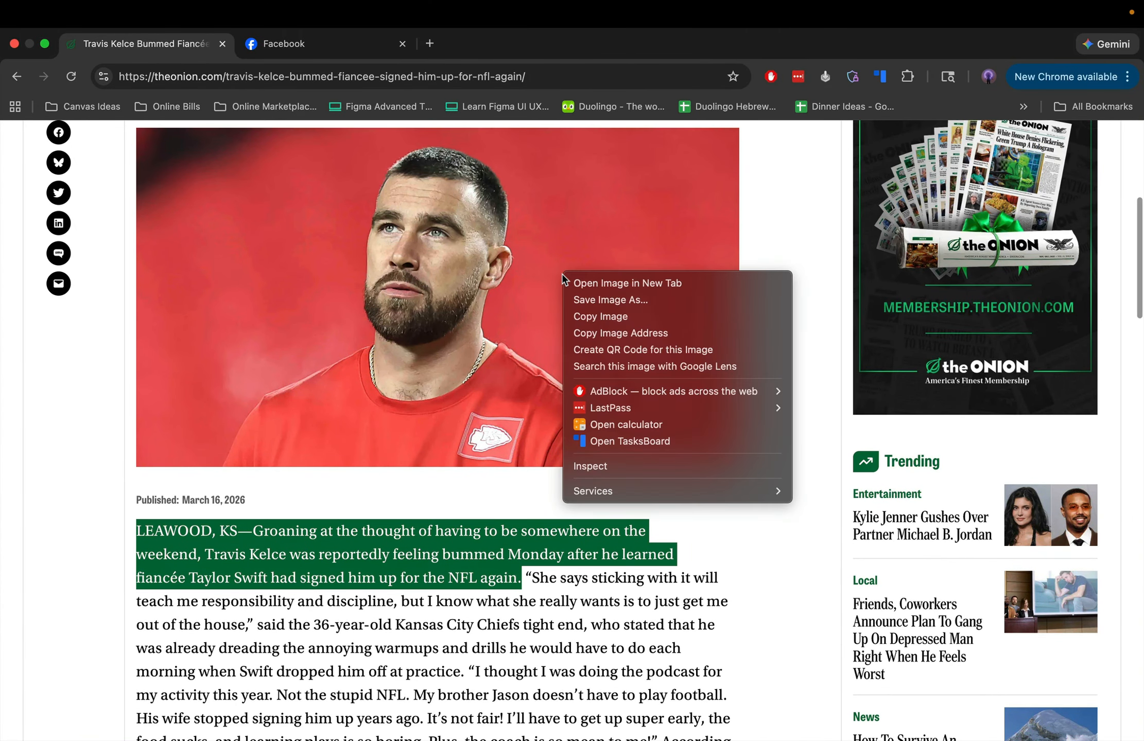
pyautogui.click(589, 317)
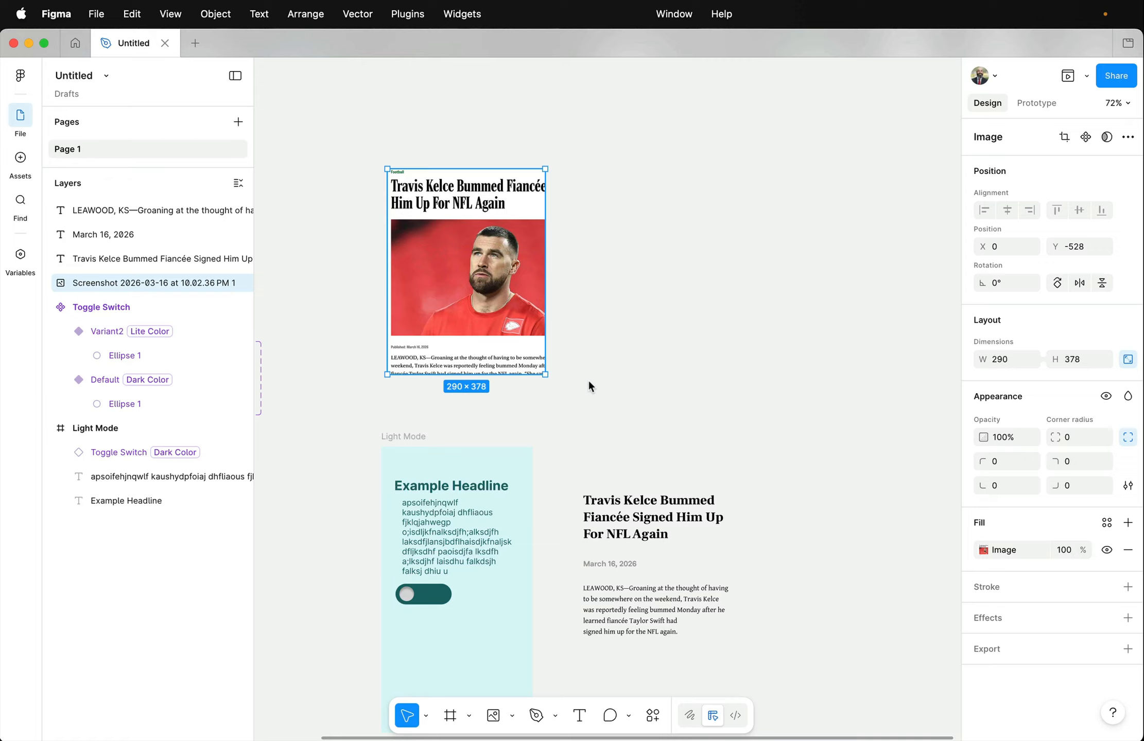
pyautogui.click(623, 395)
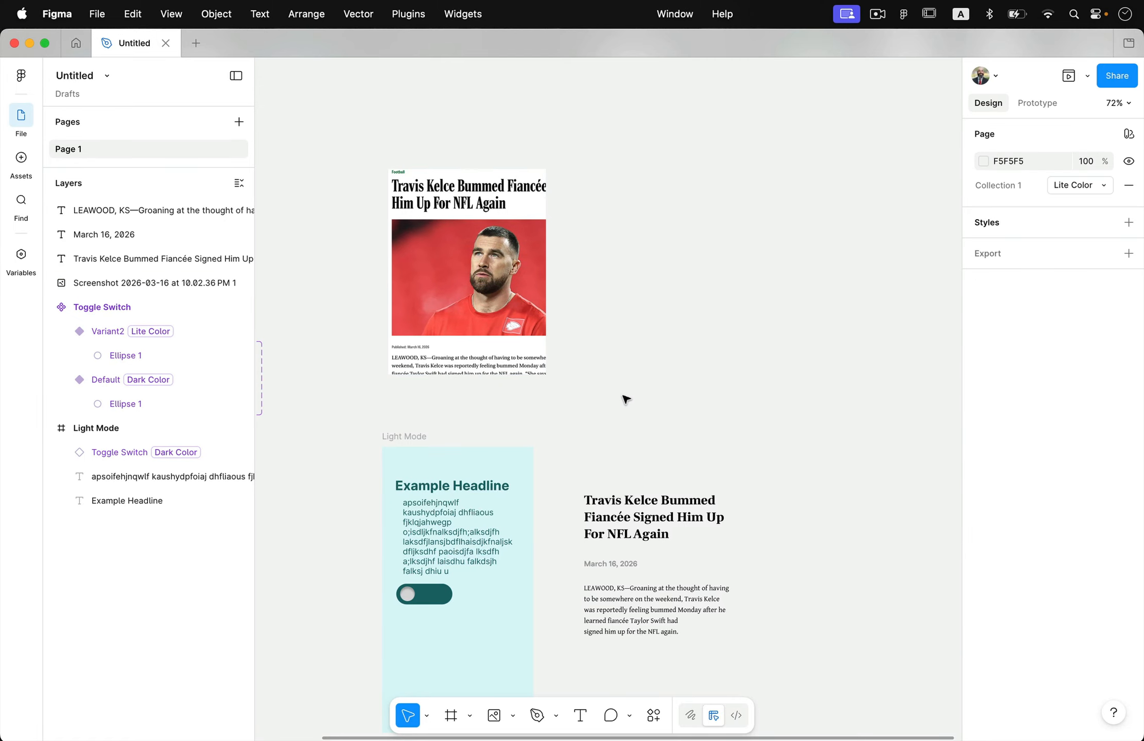
pyautogui.press('super+v')
# Scale the pasted photo down to about the headline's width and place it directly above the headline.
pyautogui.scroll(-5, 639, 417)
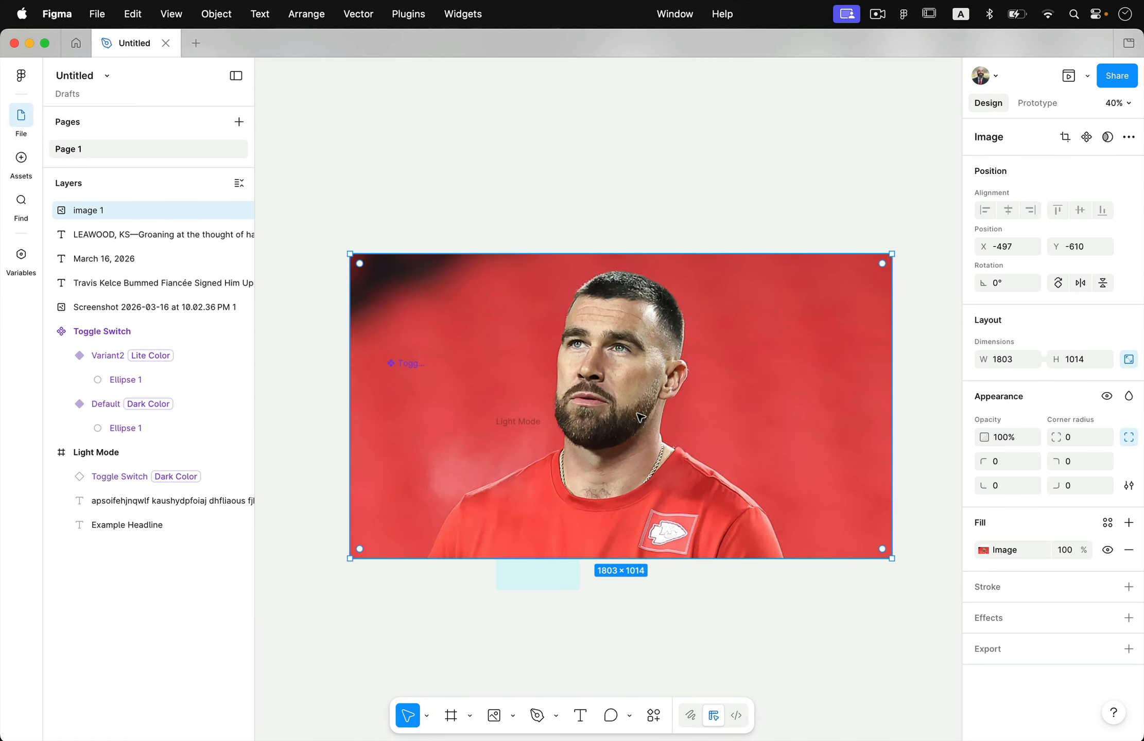
pyautogui.moveTo(893, 254); pyautogui.dragTo(685, 407)
pyautogui.click(724, 424)
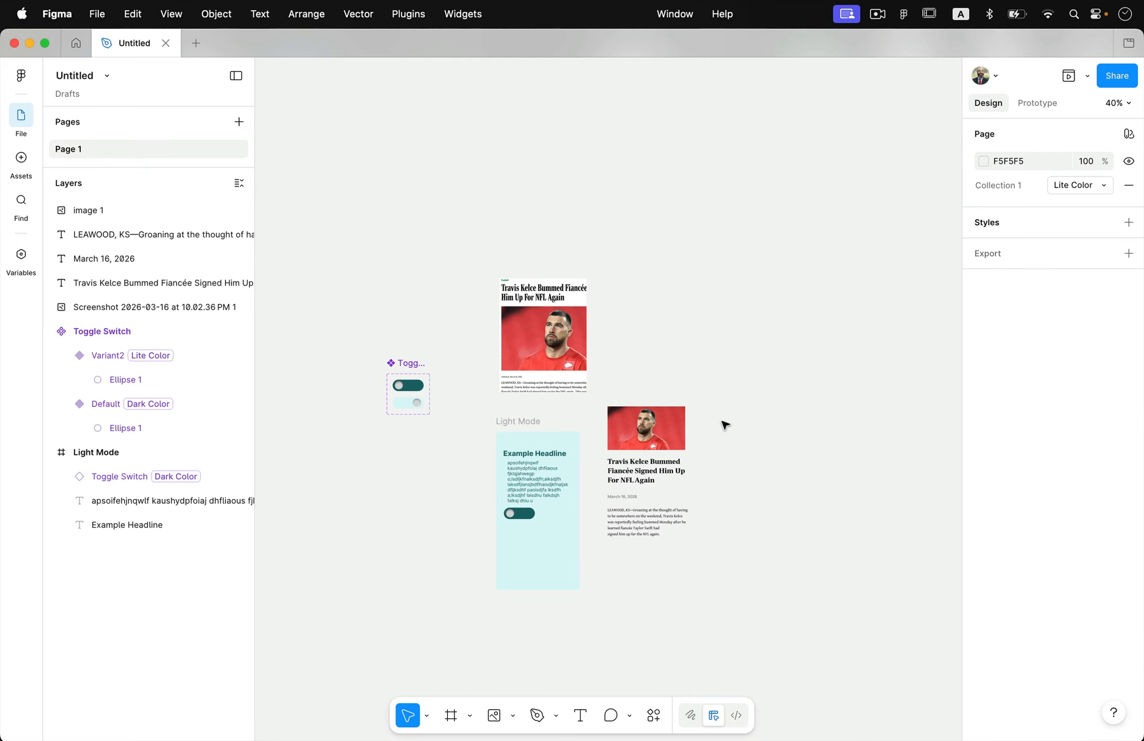
# Draw a frame about 297 × 513 around the photo, headline, date and body text.
pyautogui.scroll(5, 724, 425)
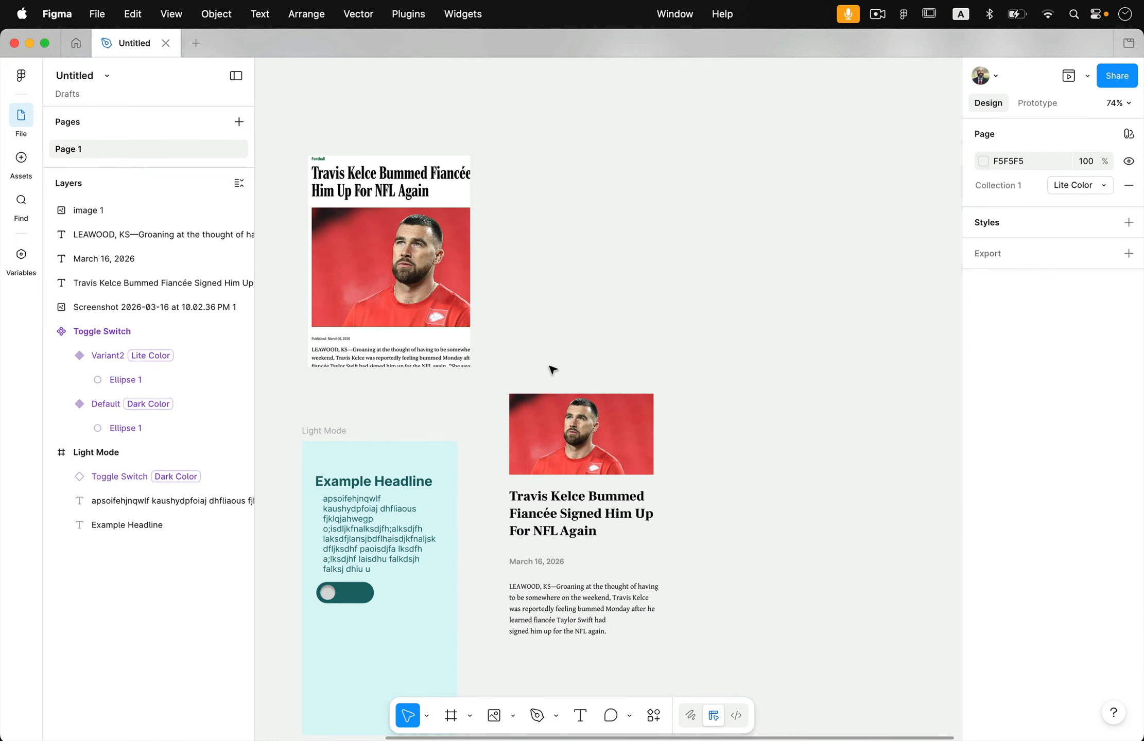
pyautogui.scroll(5, 553, 392)
pyautogui.scroll(-5, 553, 396)
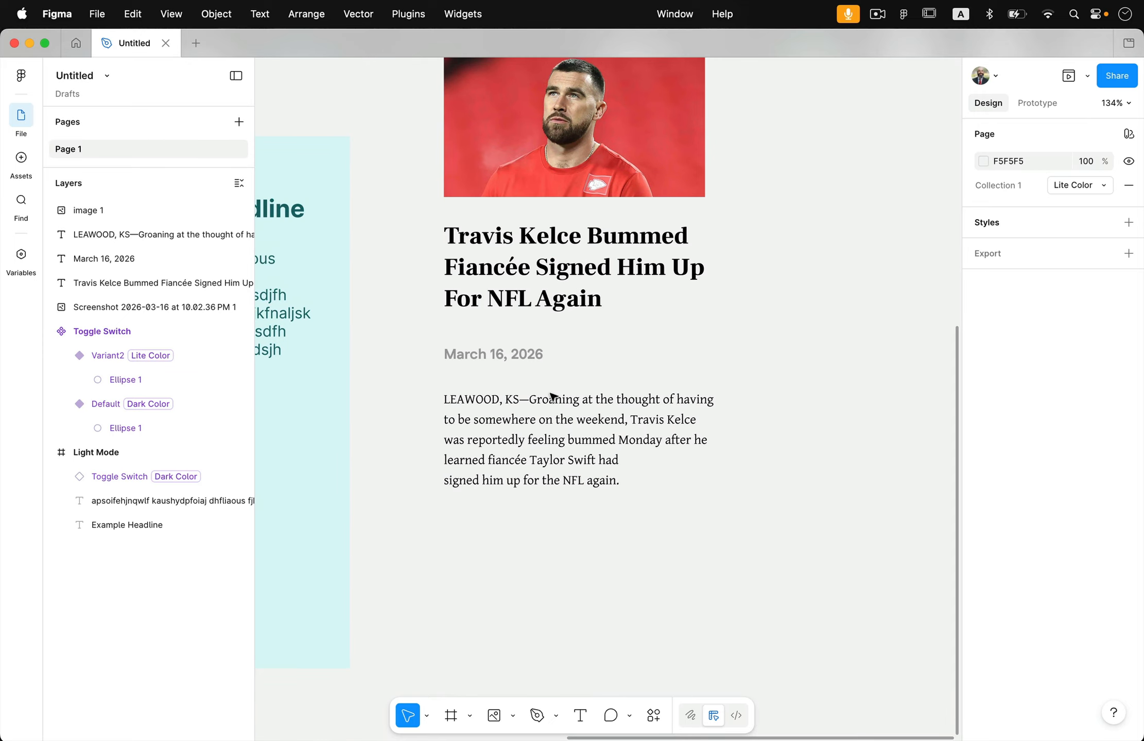
pyautogui.scroll(-2, 552, 396)
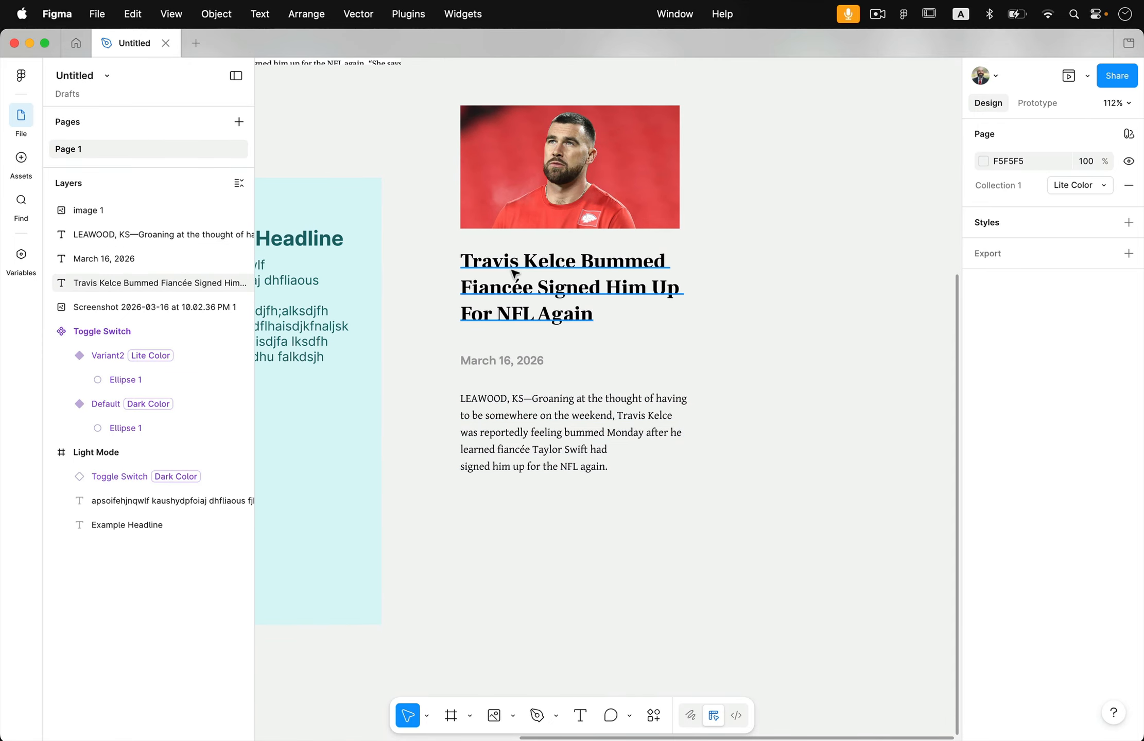
pyautogui.click(449, 715)
pyautogui.scroll(2, 439, 207)
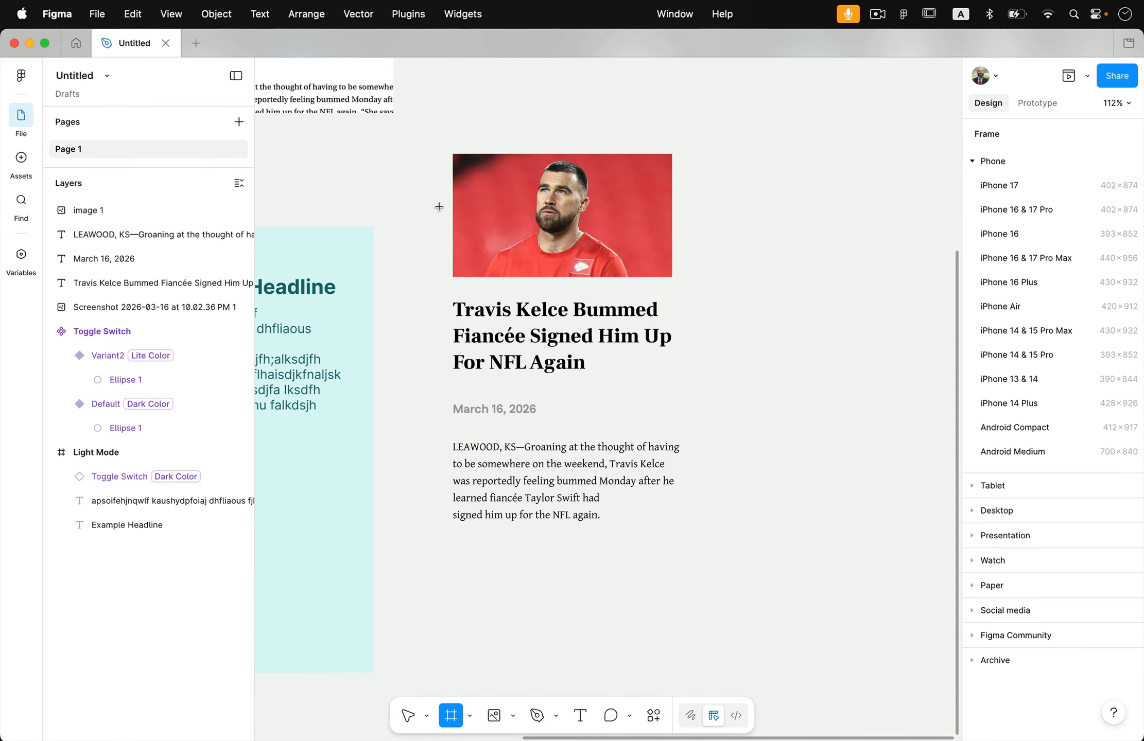
pyautogui.moveTo(439, 134)
pyautogui.mouseDown()
pyautogui.moveTo(473, 222)
pyautogui.moveTo(686, 539)
pyautogui.moveTo(691, 568)
pyautogui.mouseUp()
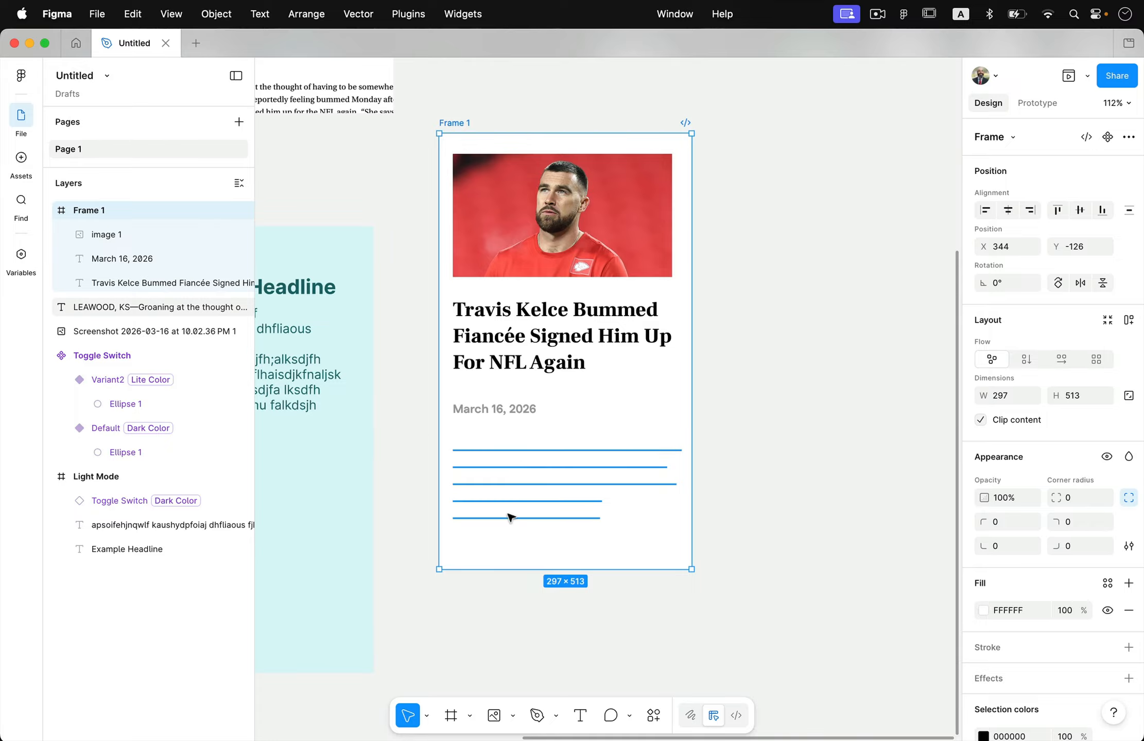
# Move the body text layer into Frame 1 and shrink its text box to about 124 high so it fits inside.
pyautogui.click(513, 471)
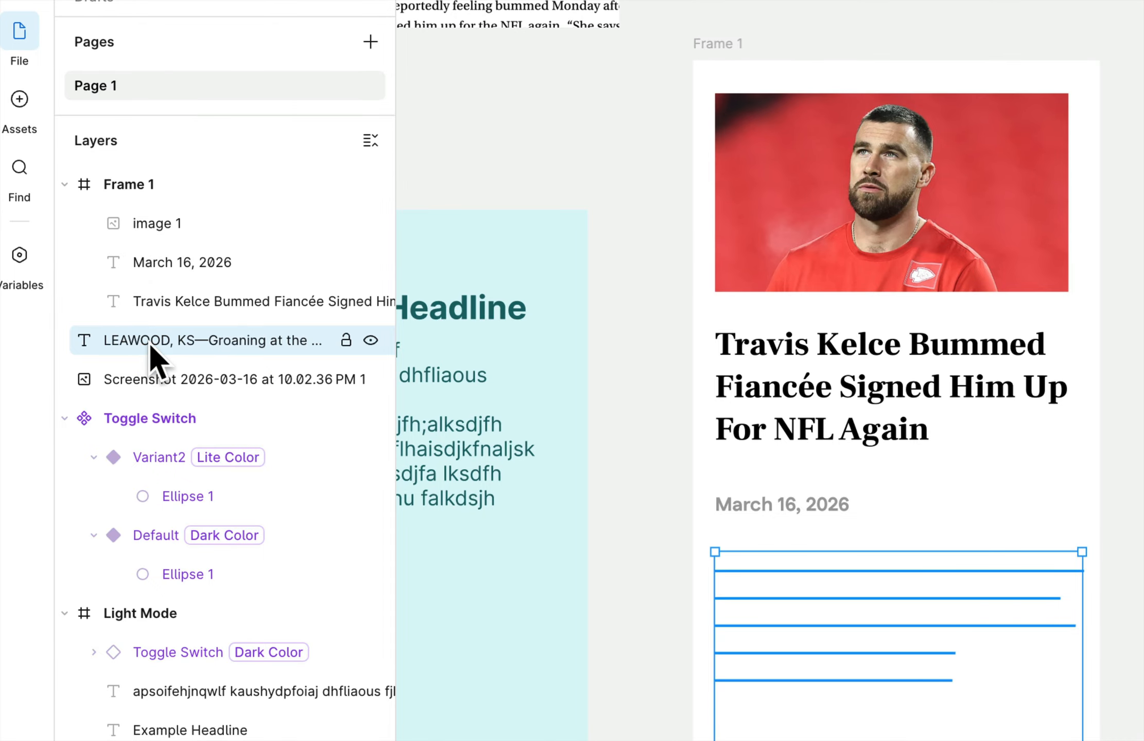
pyautogui.moveTo(141, 337); pyautogui.dragTo(155, 228)
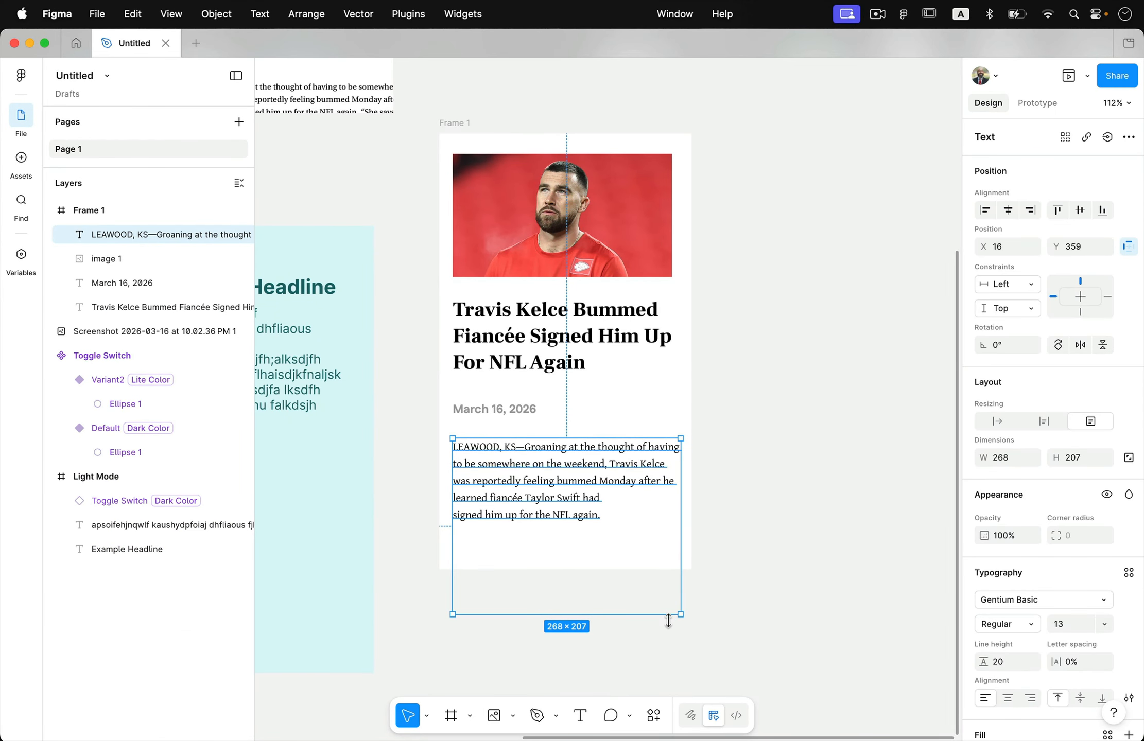
pyautogui.moveTo(680, 616); pyautogui.dragTo(673, 544)
pyautogui.click(737, 545)
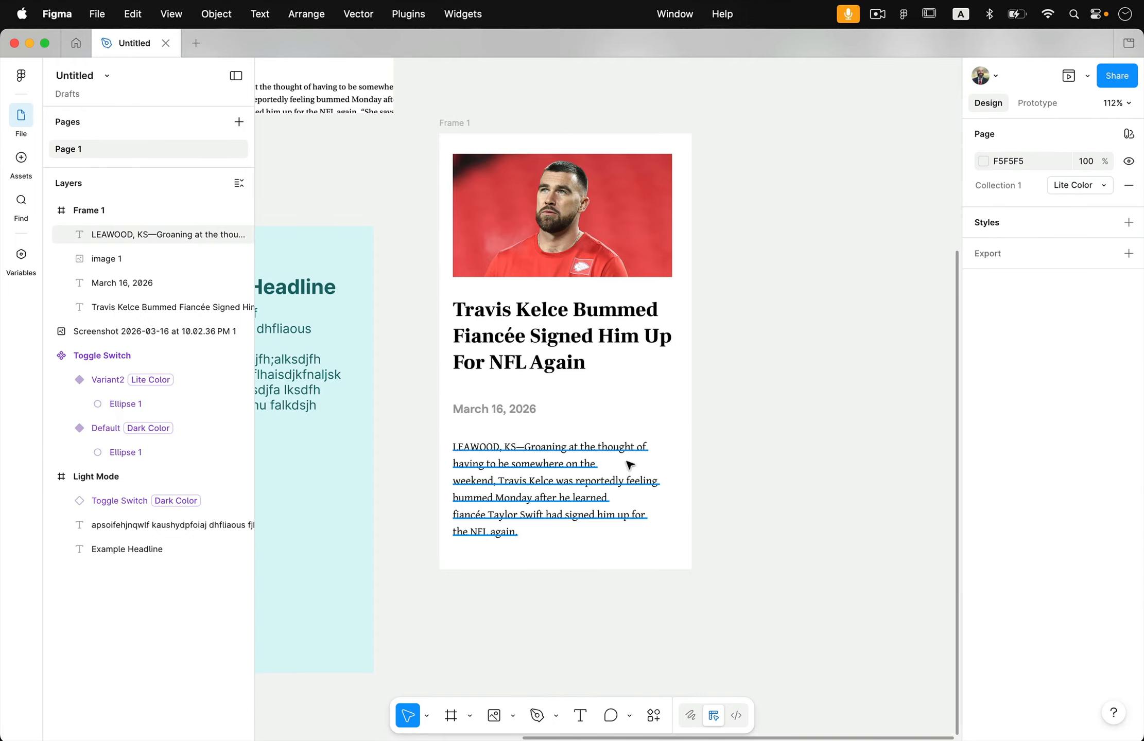
# Apply vertical auto layout to Frame 1 with left alignment and a gap of 11 between items.
pyautogui.click(458, 124)
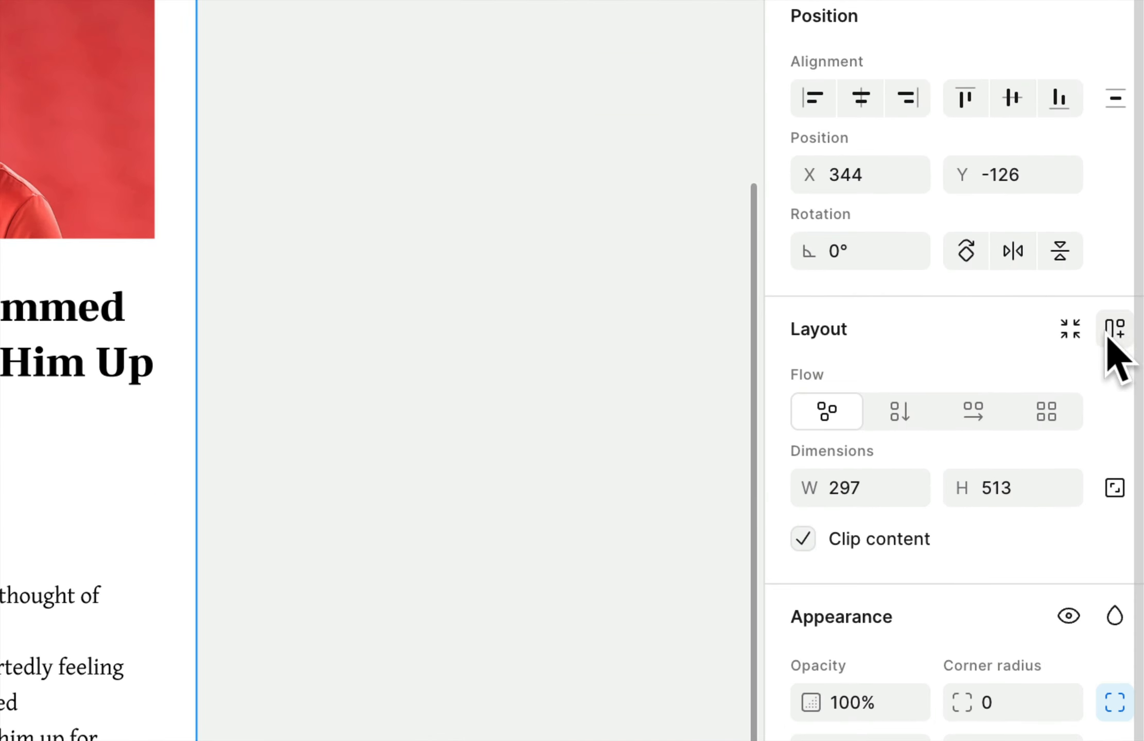
pyautogui.click(1115, 329)
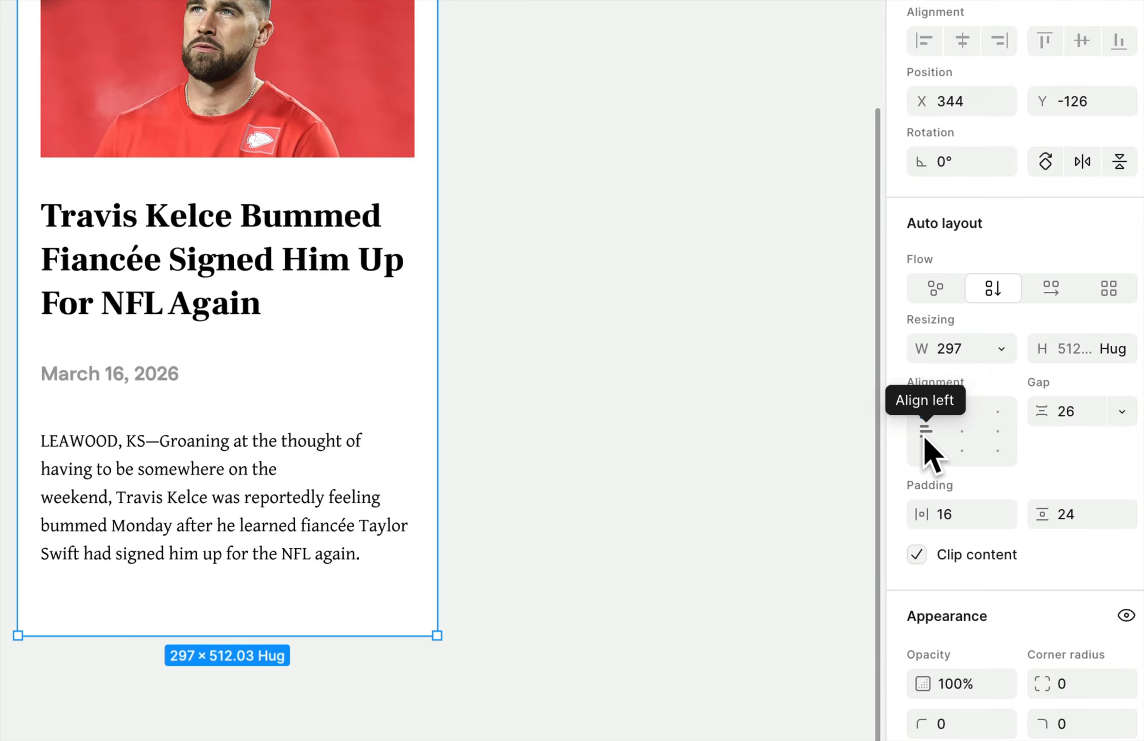
pyautogui.click(925, 431)
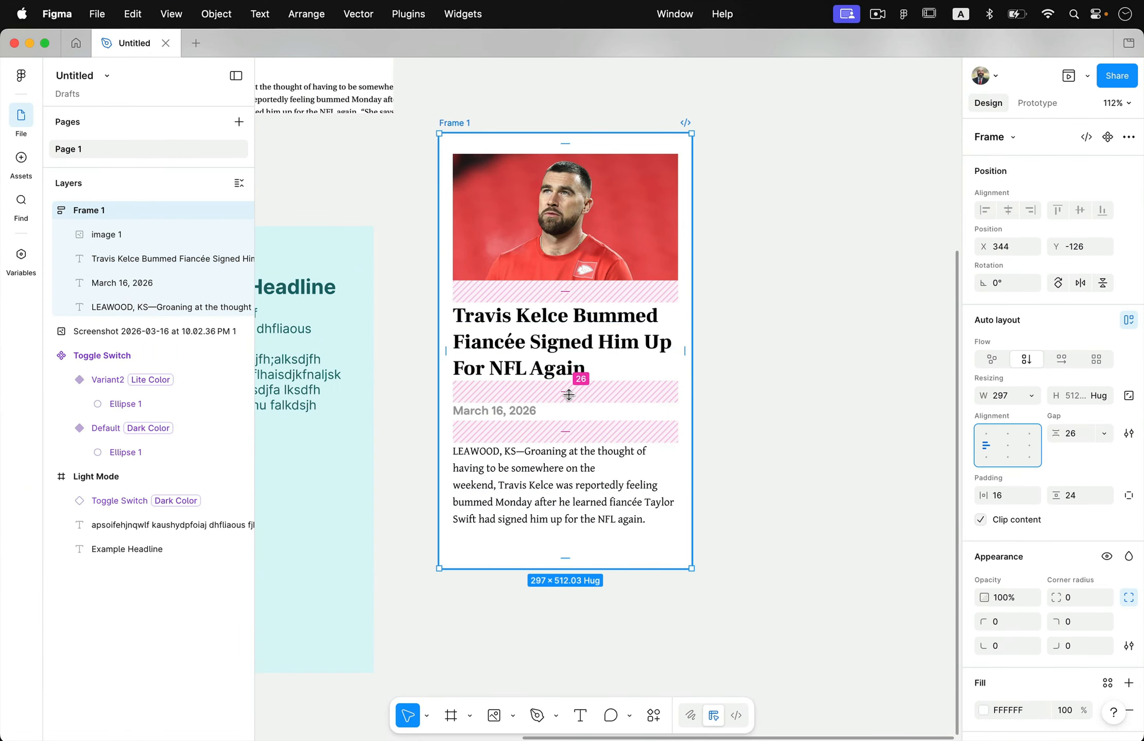
pyautogui.moveTo(566, 391)
pyautogui.mouseDown()
pyautogui.moveTo(568, 378)
pyautogui.moveTo(567, 404)
pyautogui.moveTo(567, 375)
pyautogui.mouseUp()
pyautogui.click(804, 426)
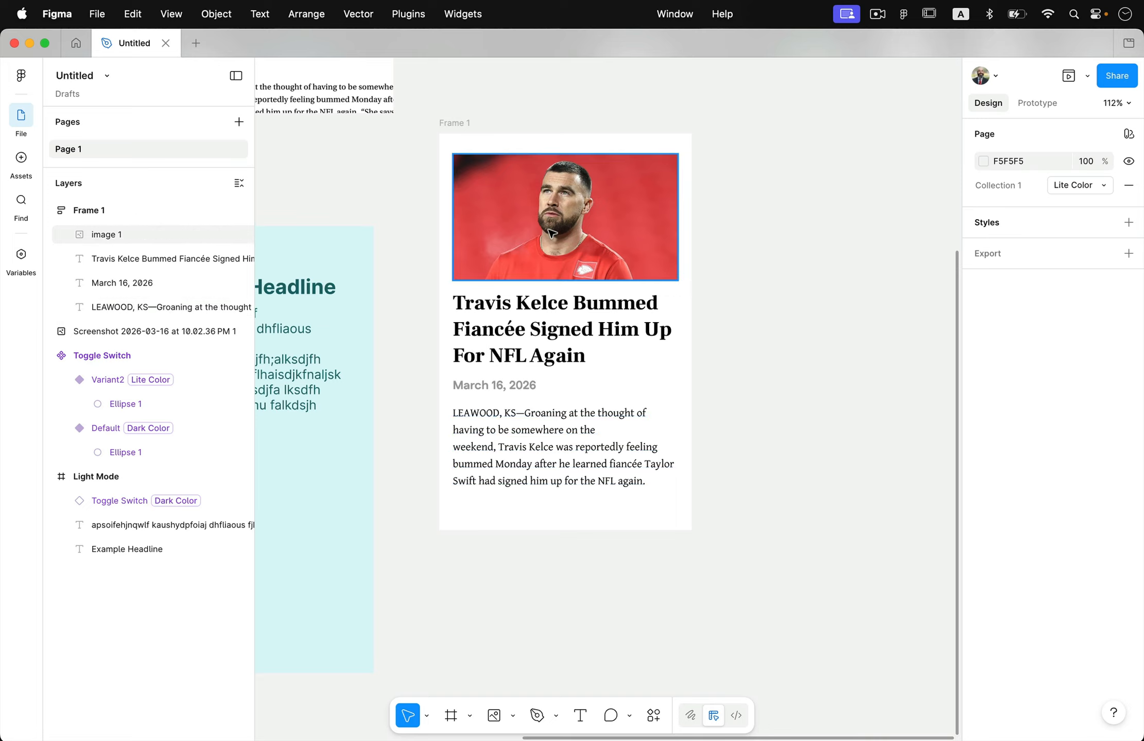
# Reorder the items in Frame 1 to headline, date, photo and body text from top to bottom.
pyautogui.moveTo(564, 237); pyautogui.dragTo(562, 331)
pyautogui.moveTo(526, 385); pyautogui.dragTo(546, 171)
pyautogui.moveTo(568, 448); pyautogui.dragTo(572, 340)
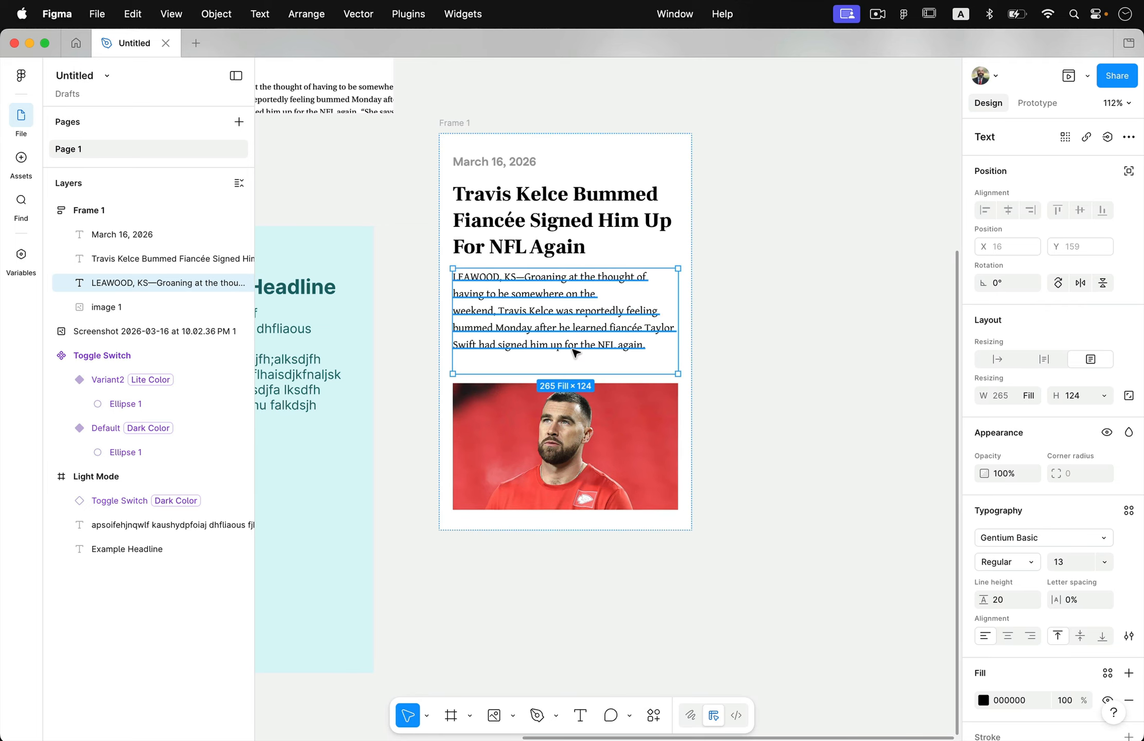
pyautogui.moveTo(584, 468); pyautogui.dragTo(583, 349)
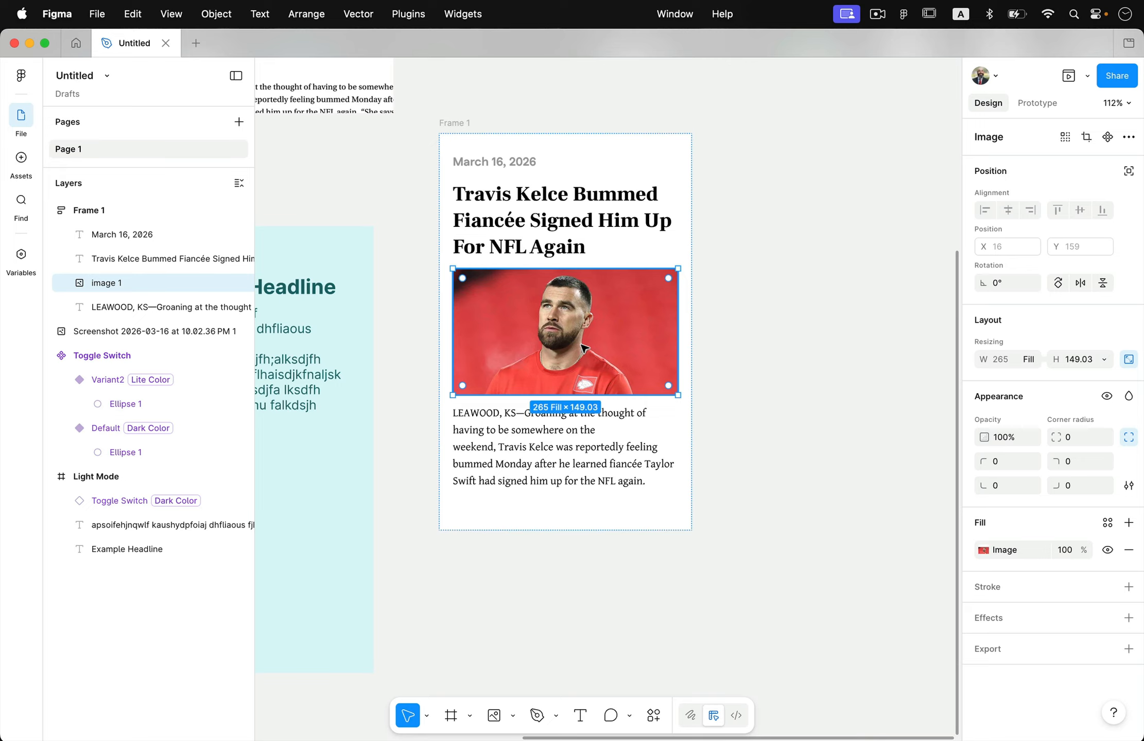
pyautogui.moveTo(555, 232); pyautogui.dragTo(552, 187)
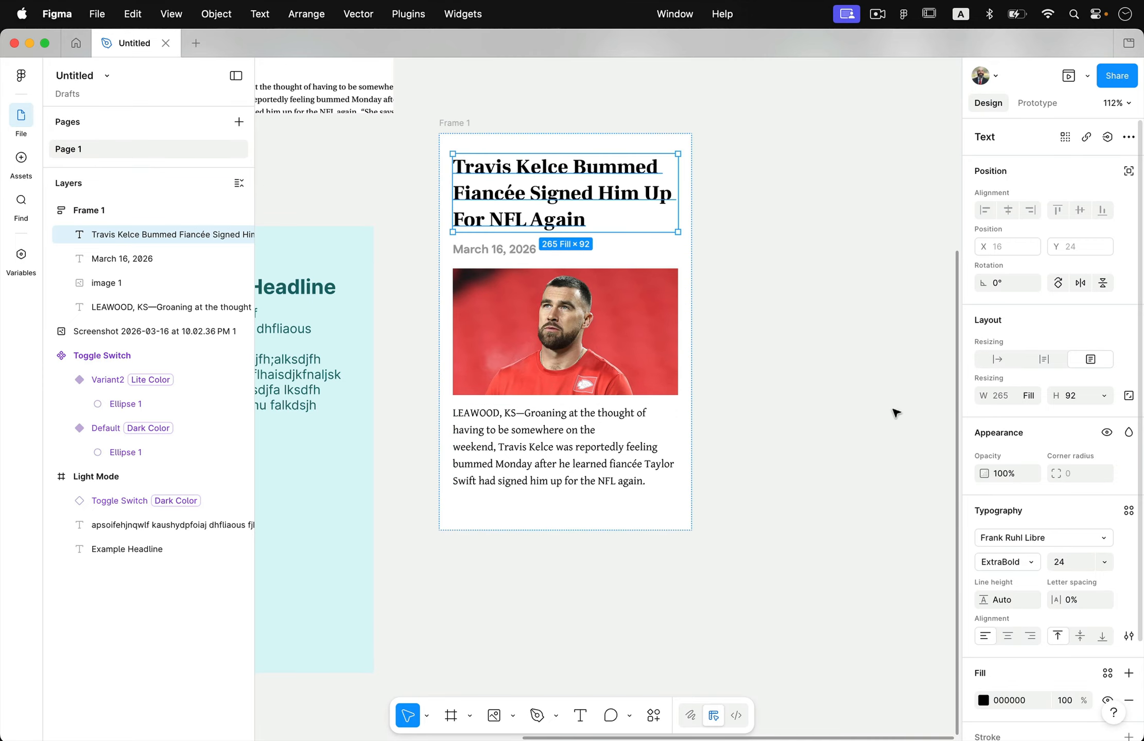
# Try setting Frame 1's width to hug its contents.
pyautogui.click(461, 127)
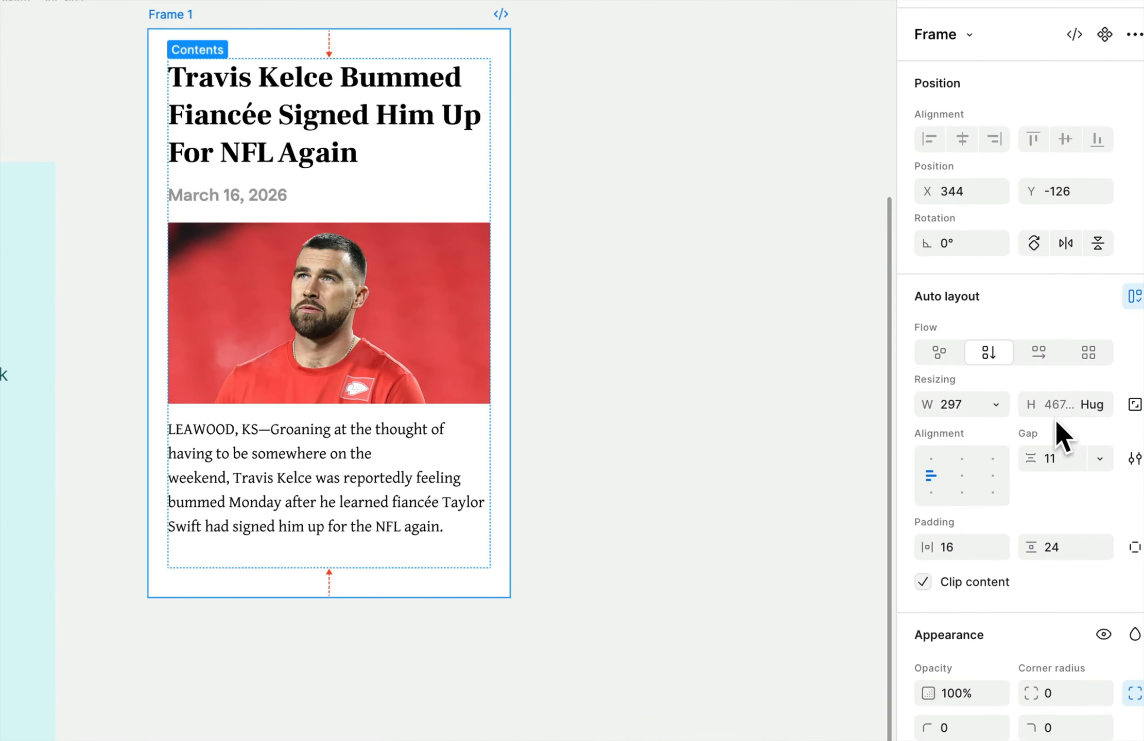
pyautogui.click(1001, 404)
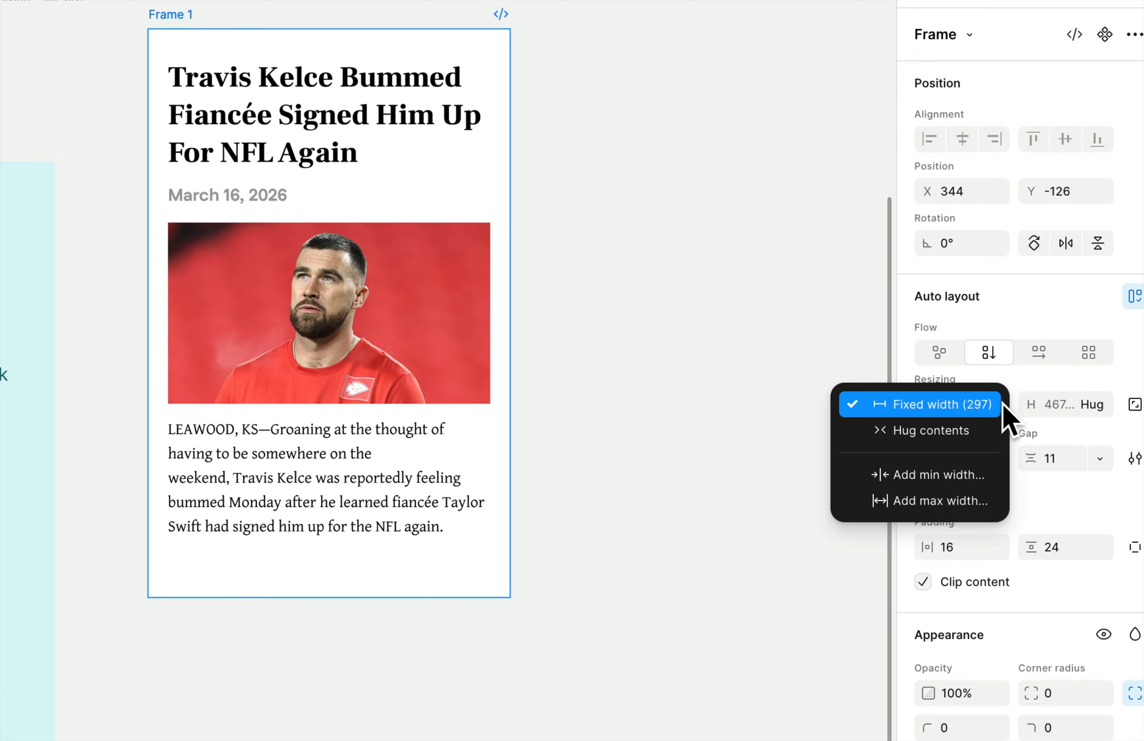
pyautogui.click(960, 438)
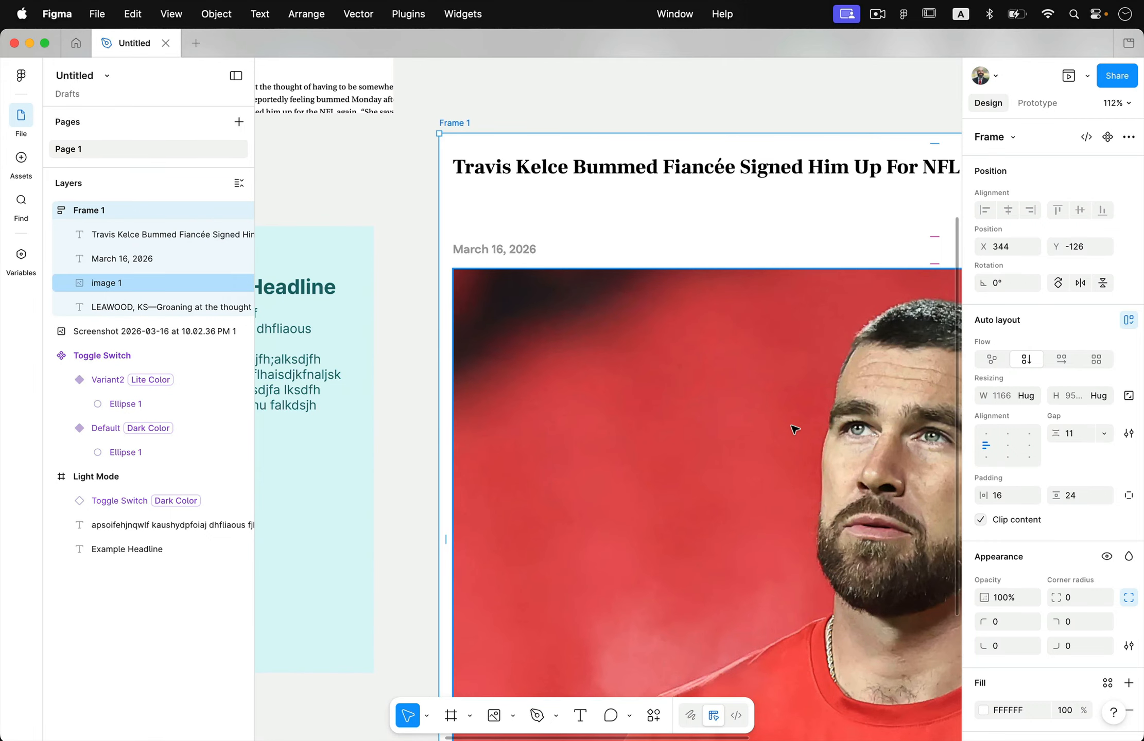
pyautogui.scroll(-10, 794, 430)
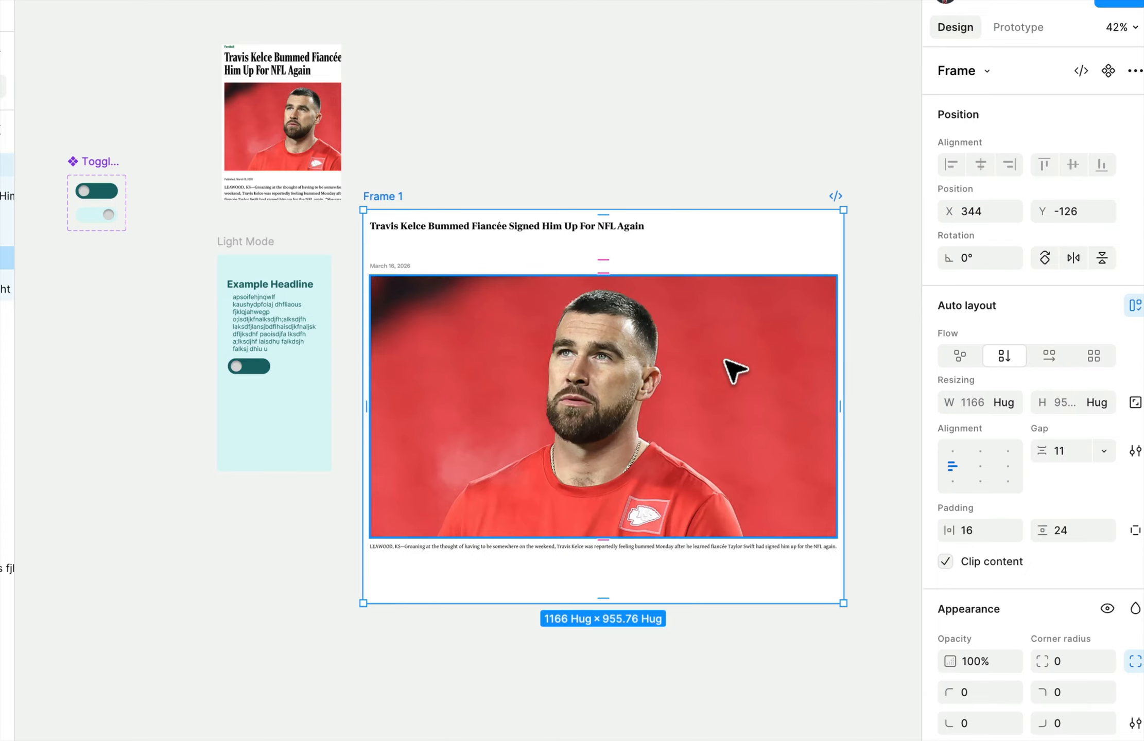
# Try setting the photo in Frame 1 to a fixed width of 1134.
pyautogui.click(875, 317)
pyautogui.click(803, 322)
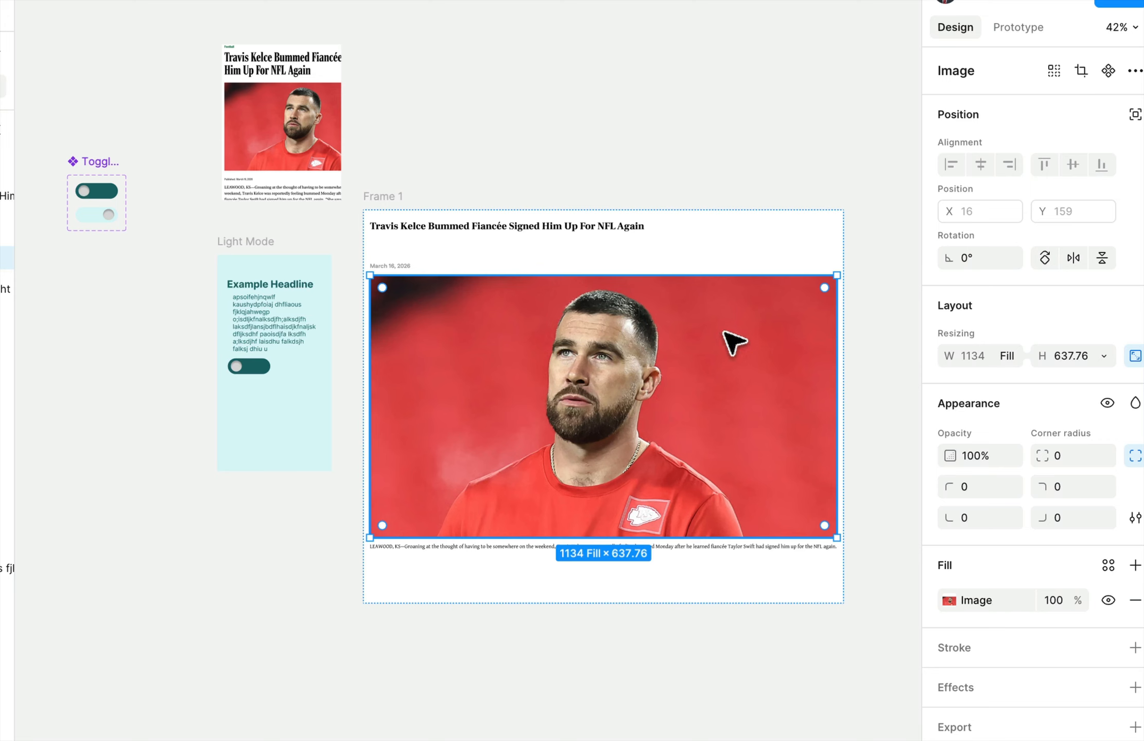
pyautogui.click(1014, 355)
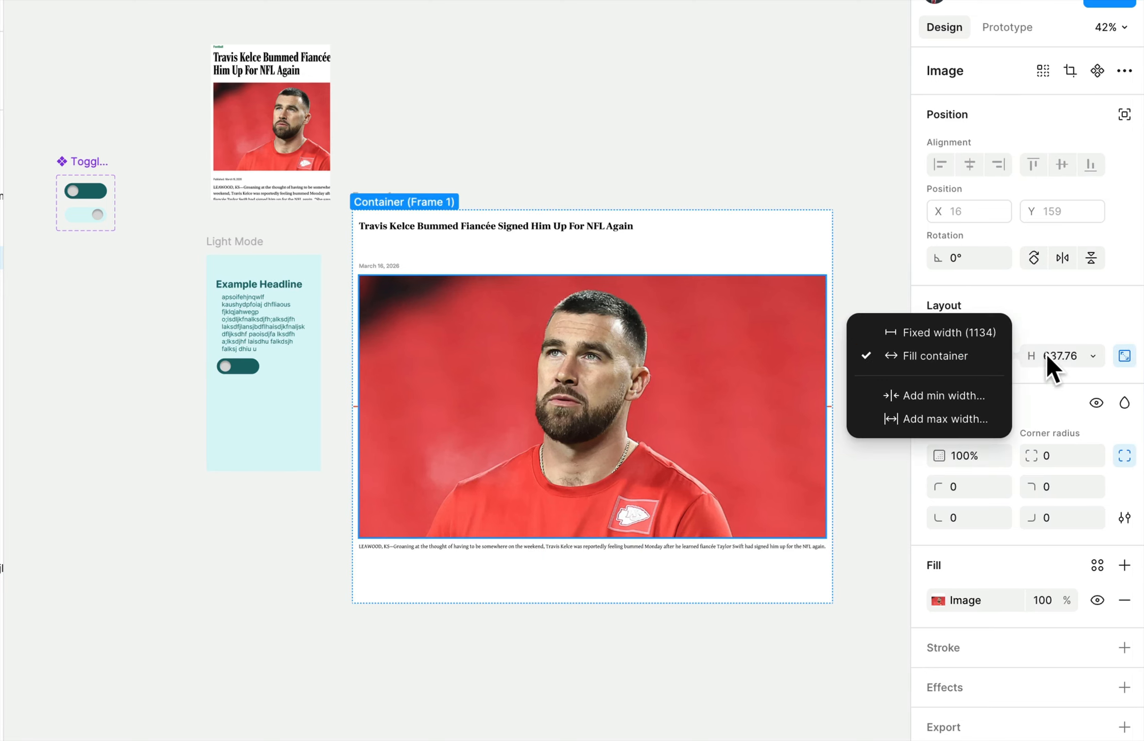
pyautogui.click(1062, 324)
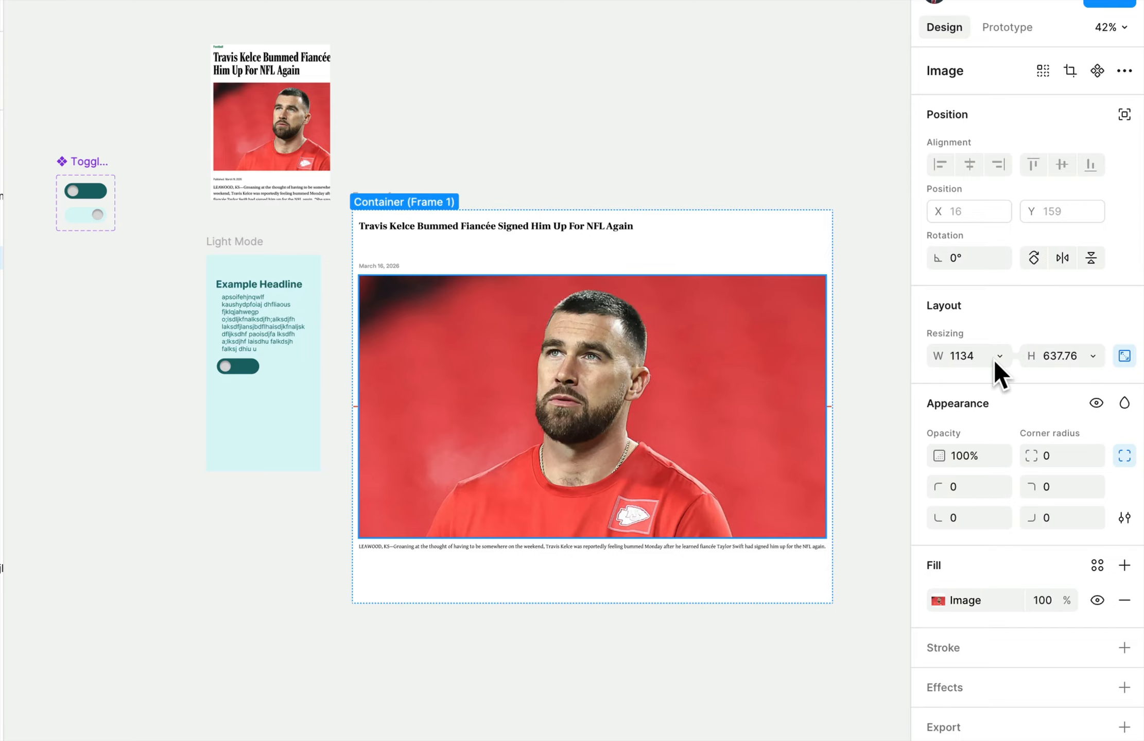
# Undo the photo's fixed width and Frame 1's hug-contents width change.
pyautogui.press('super+z')
pyautogui.press('super+shift+z')
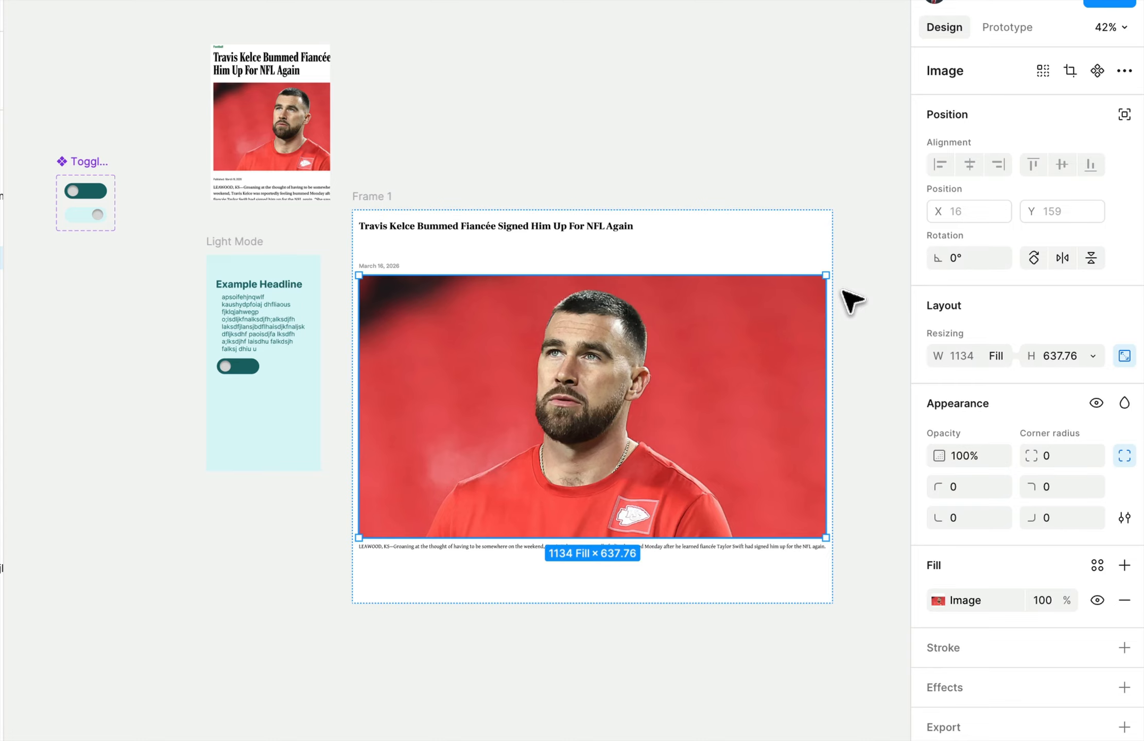
pyautogui.click(868, 319)
pyautogui.press('super+z')
pyautogui.click(868, 319)
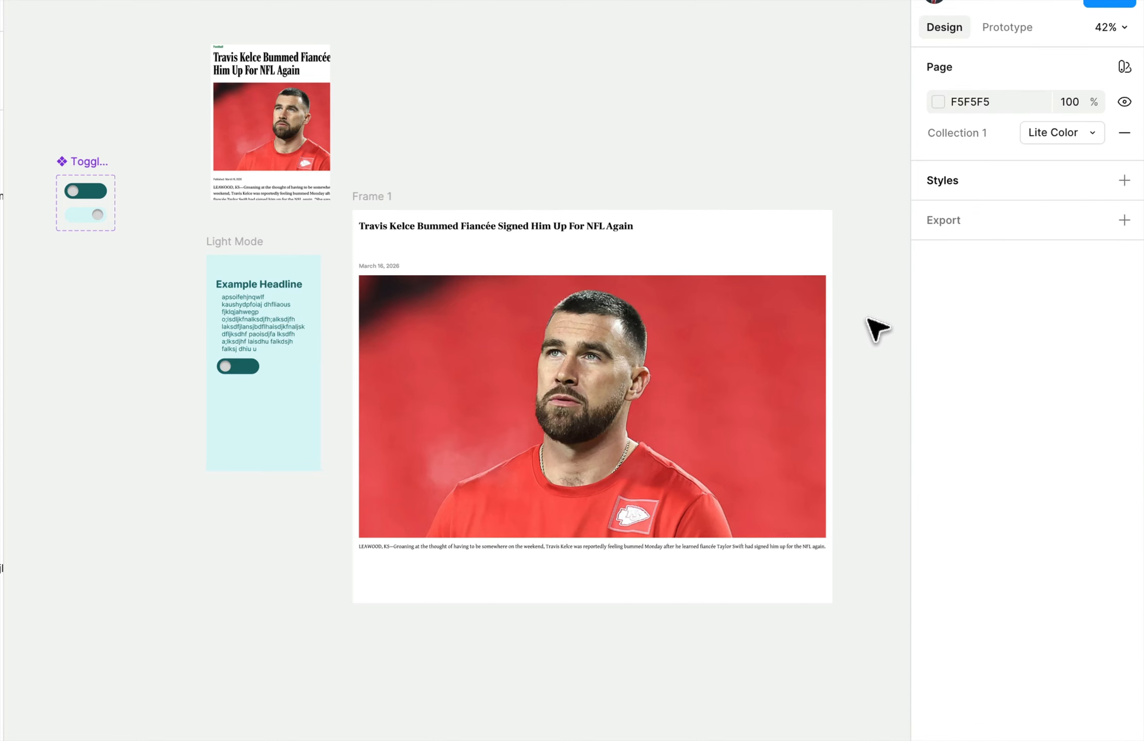
pyautogui.press('super+z')
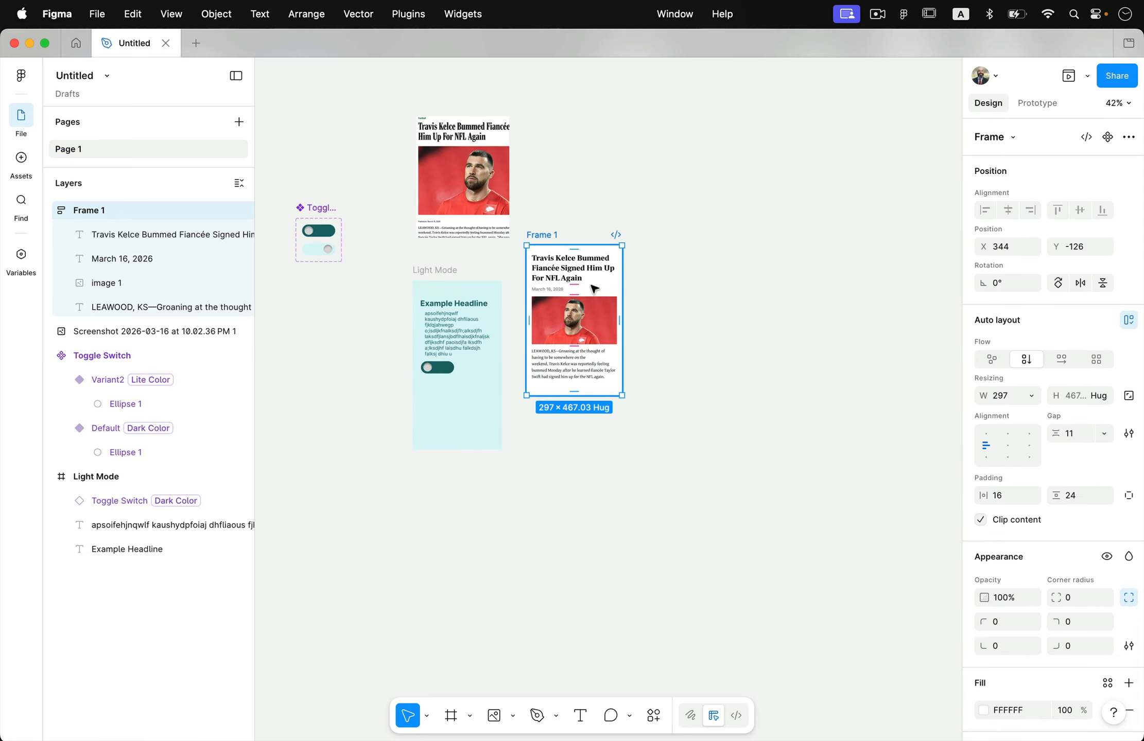
# Set the headline text in Frame 1 to auto height resizing.
pyautogui.scroll(10, 443, 324)
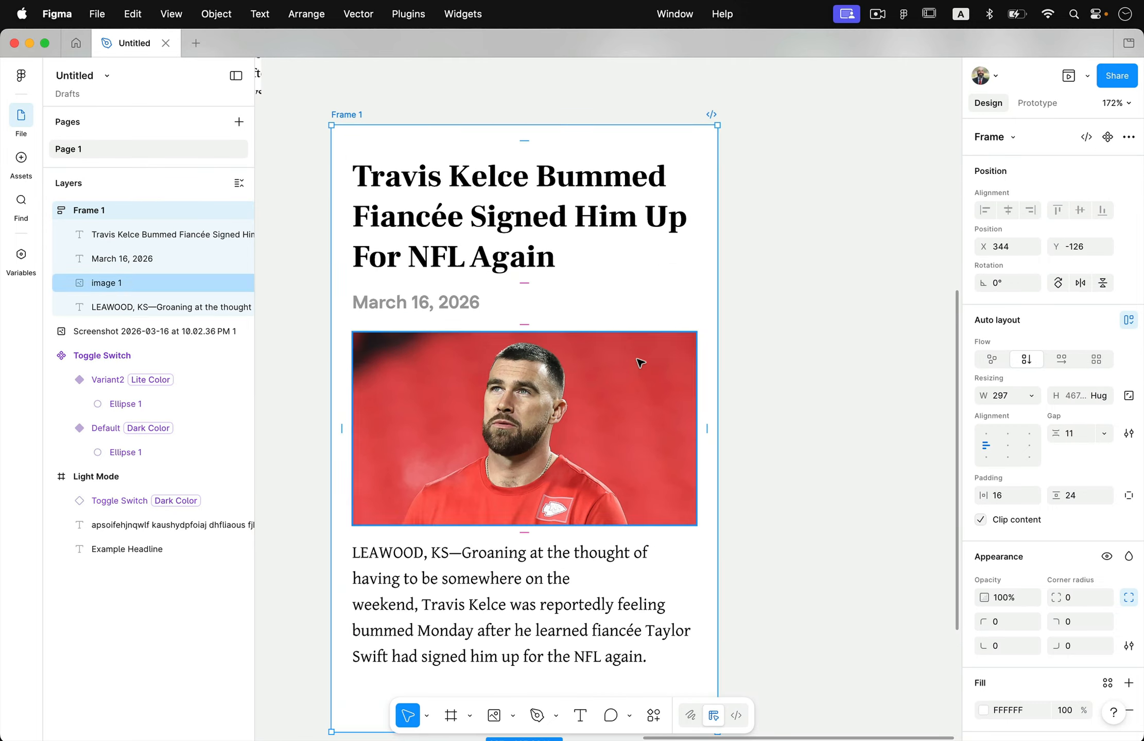
pyautogui.click(591, 242)
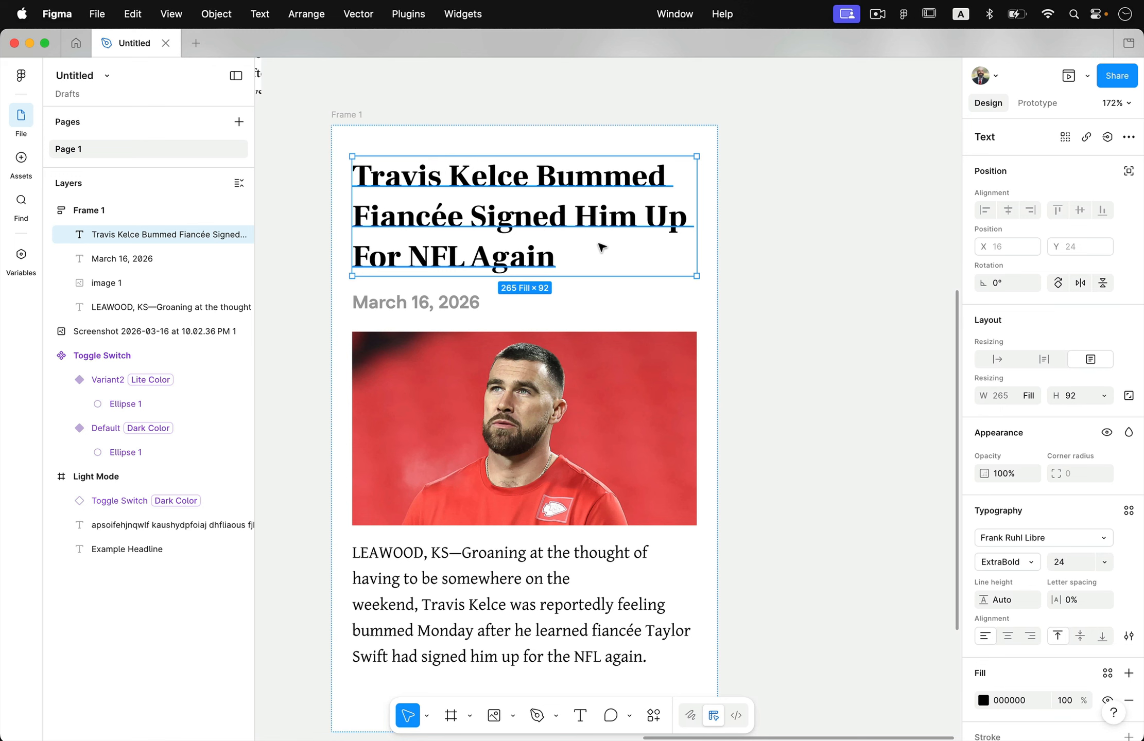
pyautogui.hotkey('shift', 'Return')
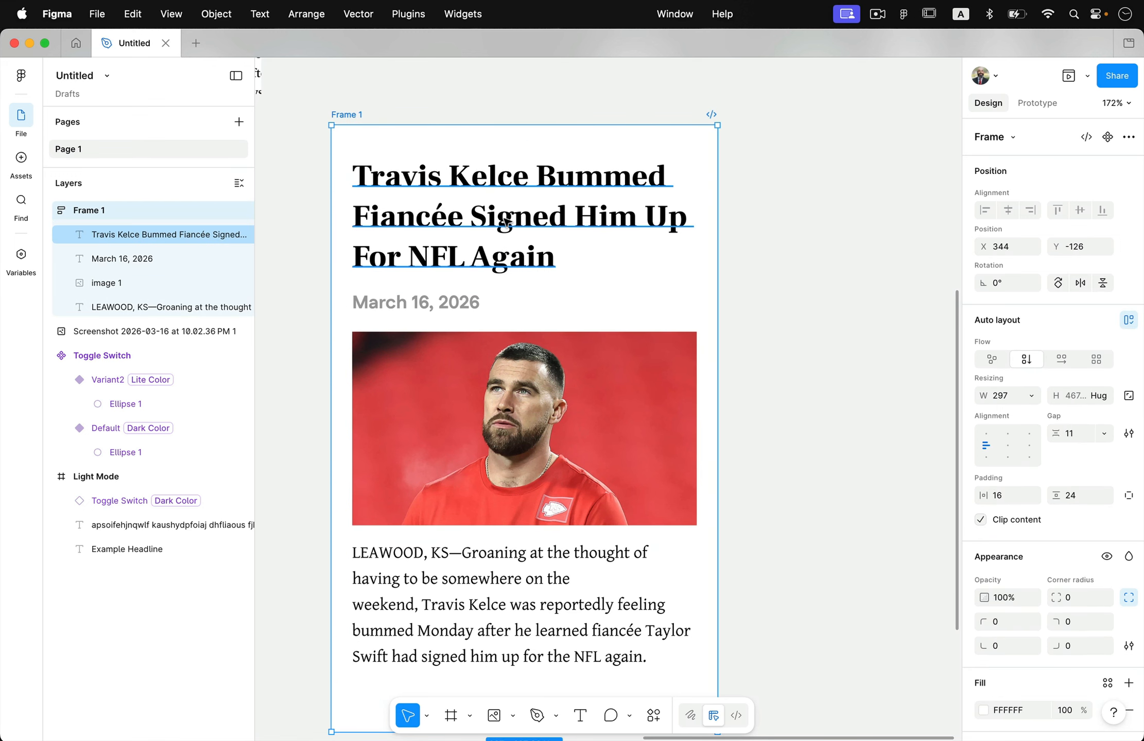
pyautogui.click(786, 222)
pyautogui.click(645, 229)
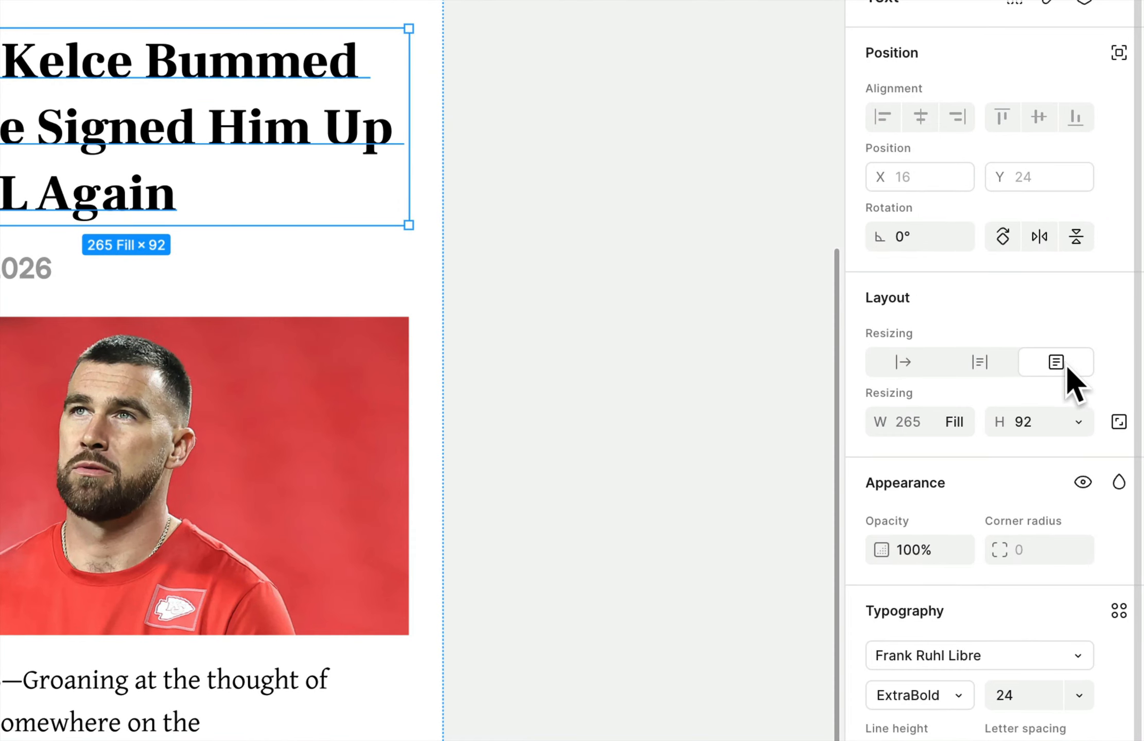
pyautogui.click(983, 364)
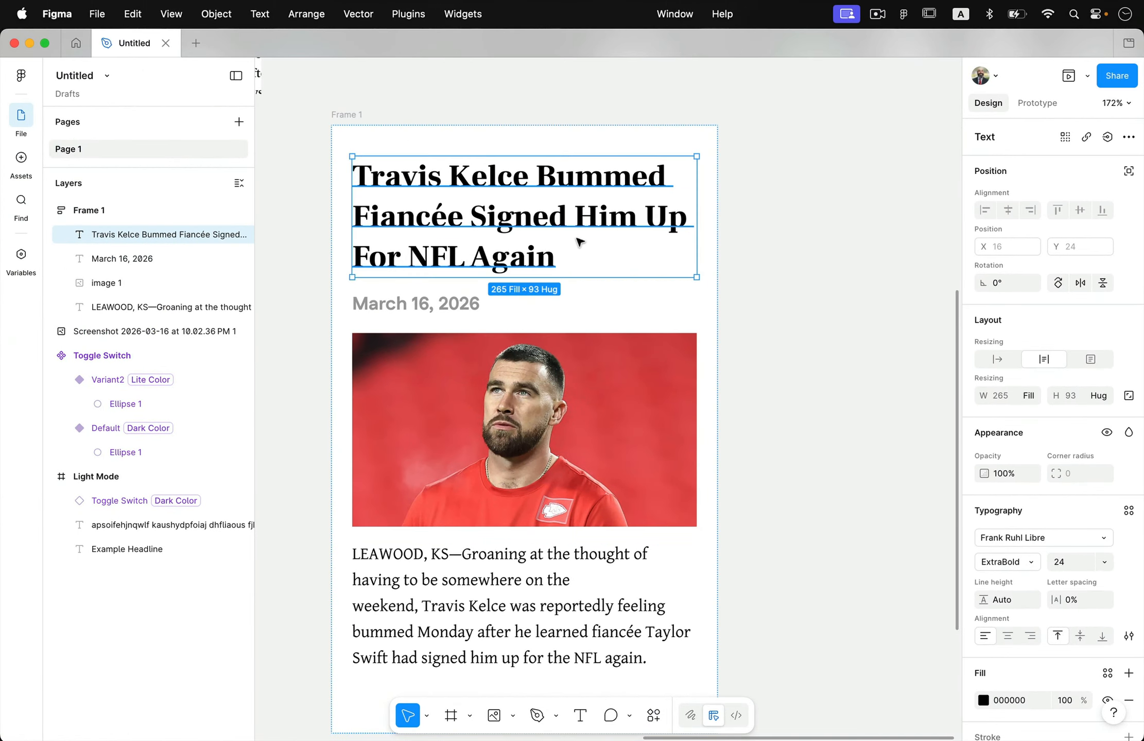
# Try replacing the headline with a long run of placeholder letters to test its auto height, and undo the replacement.
pyautogui.press('Return')
pyautogui.write('asdfasdfasdfasdfasdfasdf')
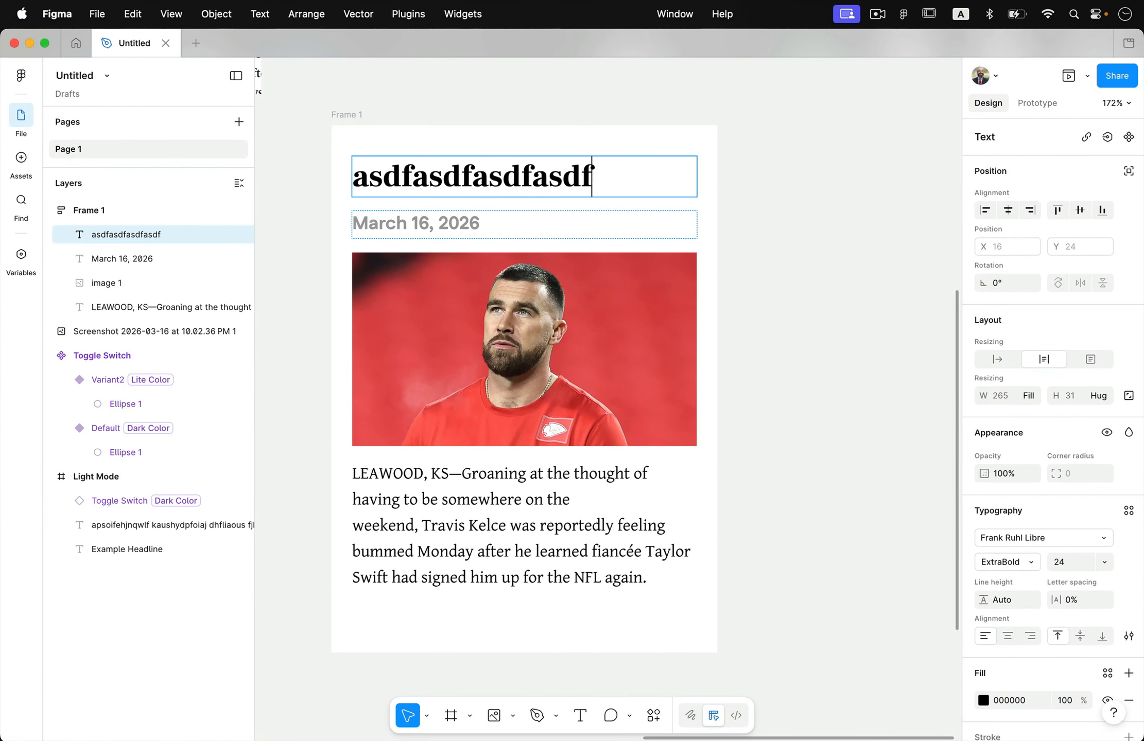
pyautogui.write('asdfasdfasdljkfakjsdlfkjasldkfjalsdkfj')
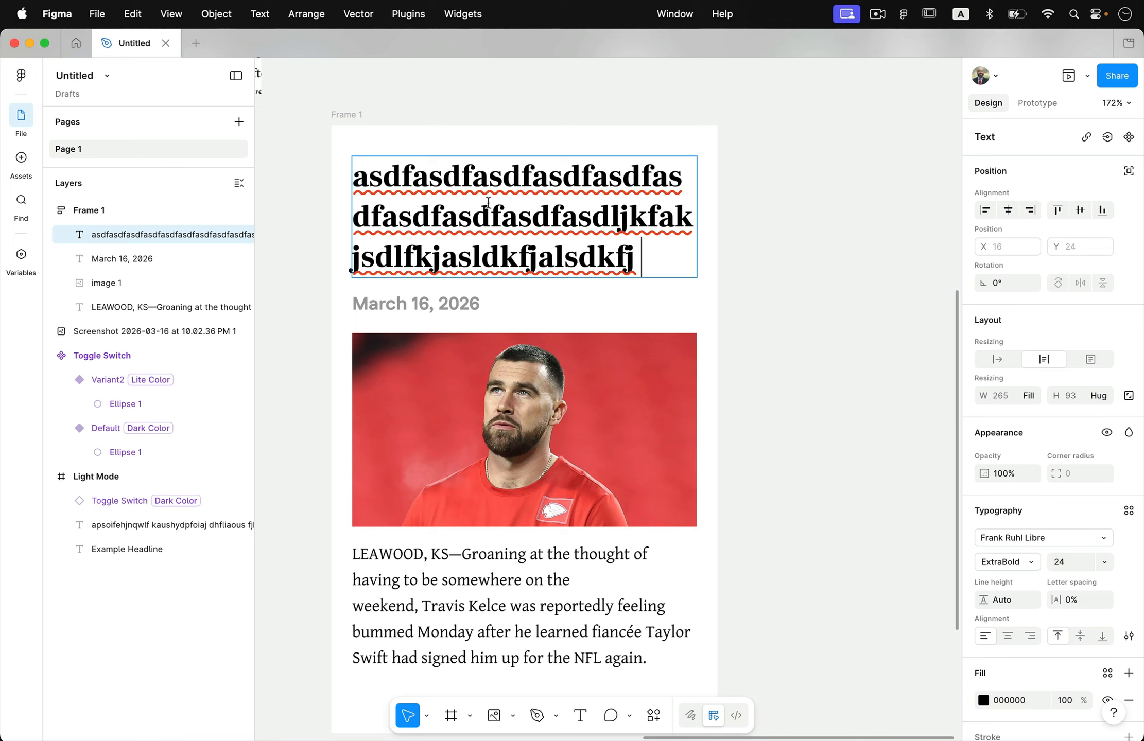
pyautogui.press('super+z')
pyautogui.press('Escape')
pyautogui.press('Return')
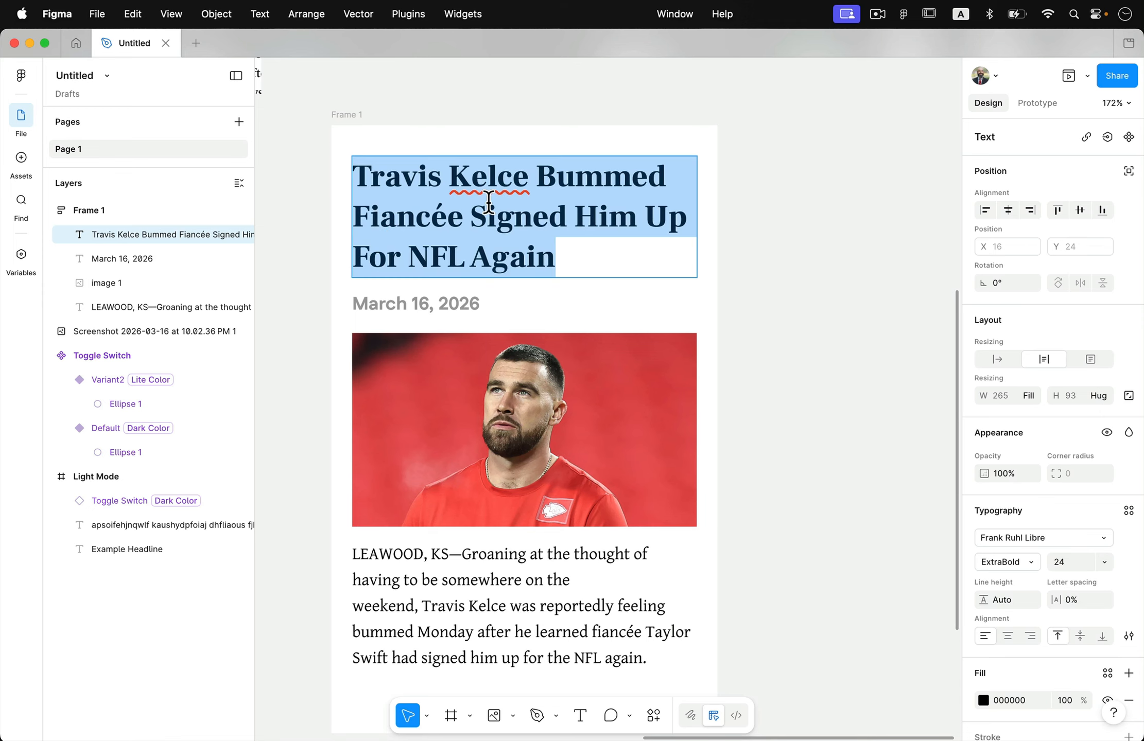
# Set both the date text and the body text in Frame 1 to auto height resizing.
pyautogui.click(440, 305)
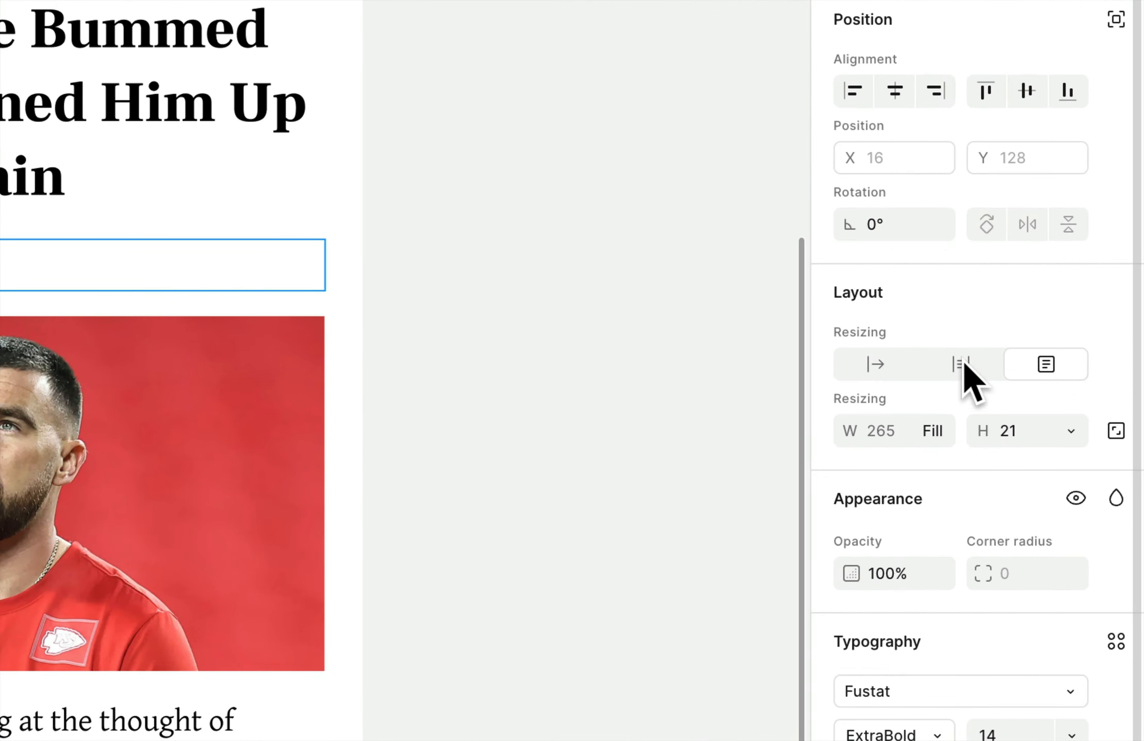
pyautogui.click(961, 364)
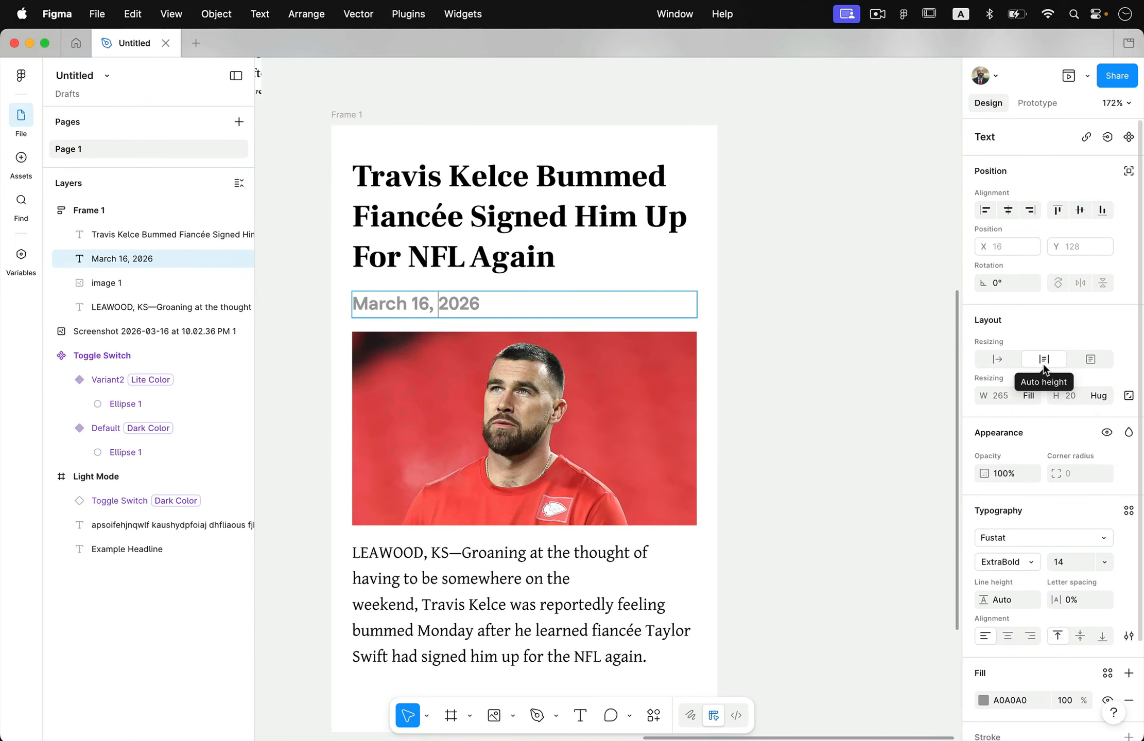
pyautogui.click(572, 605)
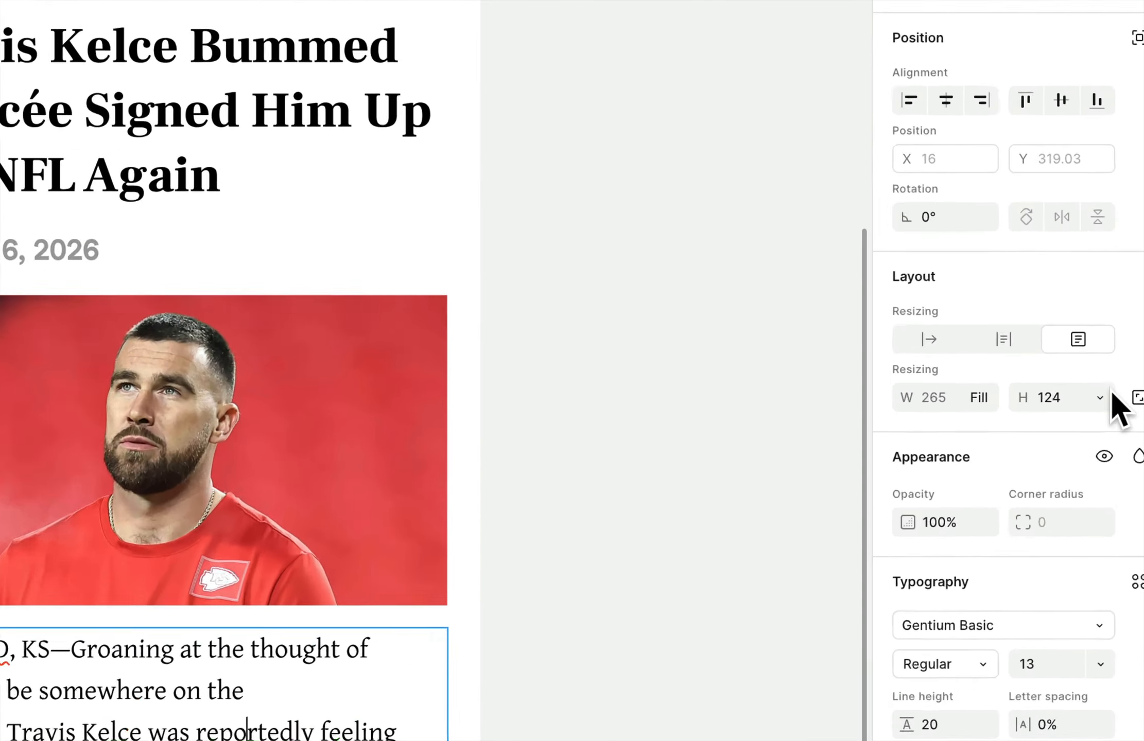
pyautogui.click(1003, 341)
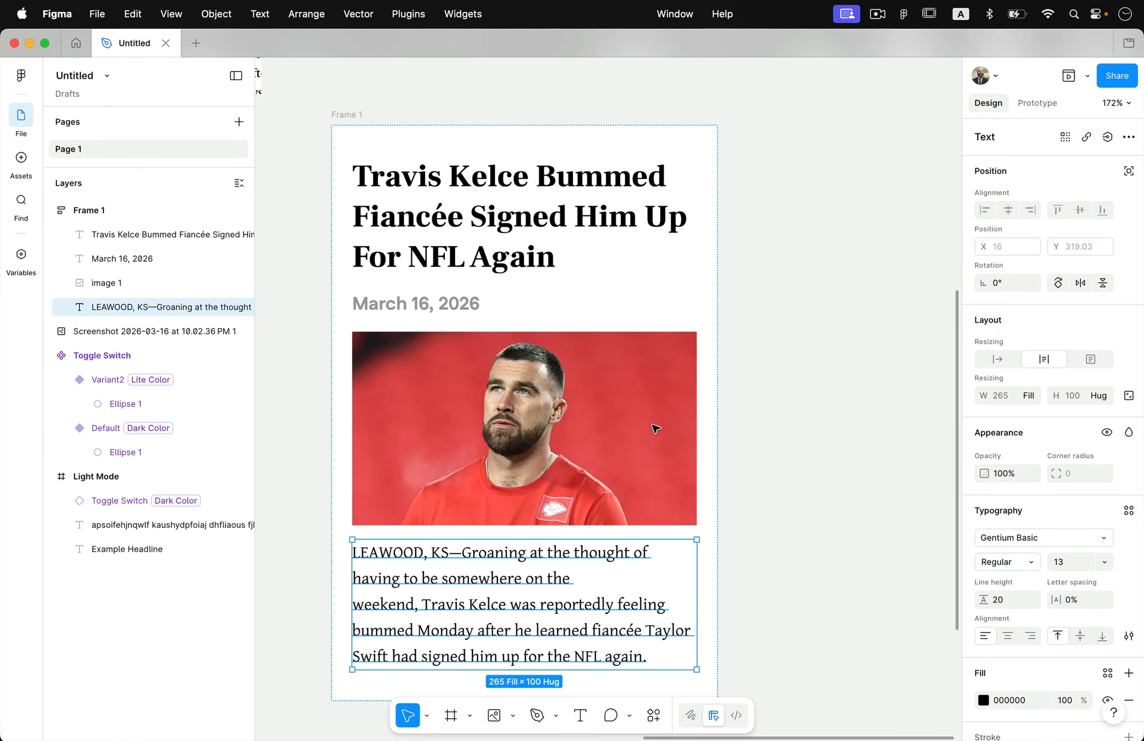
# Set the photo's width to a fixed 265 and check its height sizing options.
pyautogui.click(681, 403)
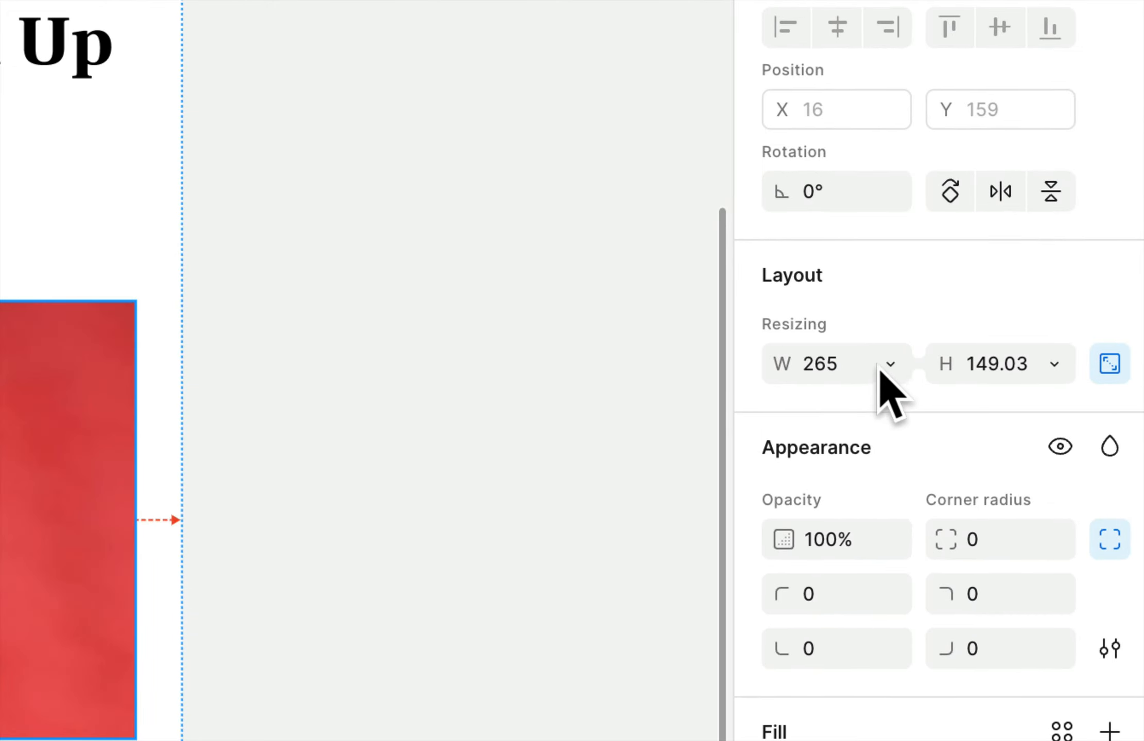
pyautogui.click(891, 363)
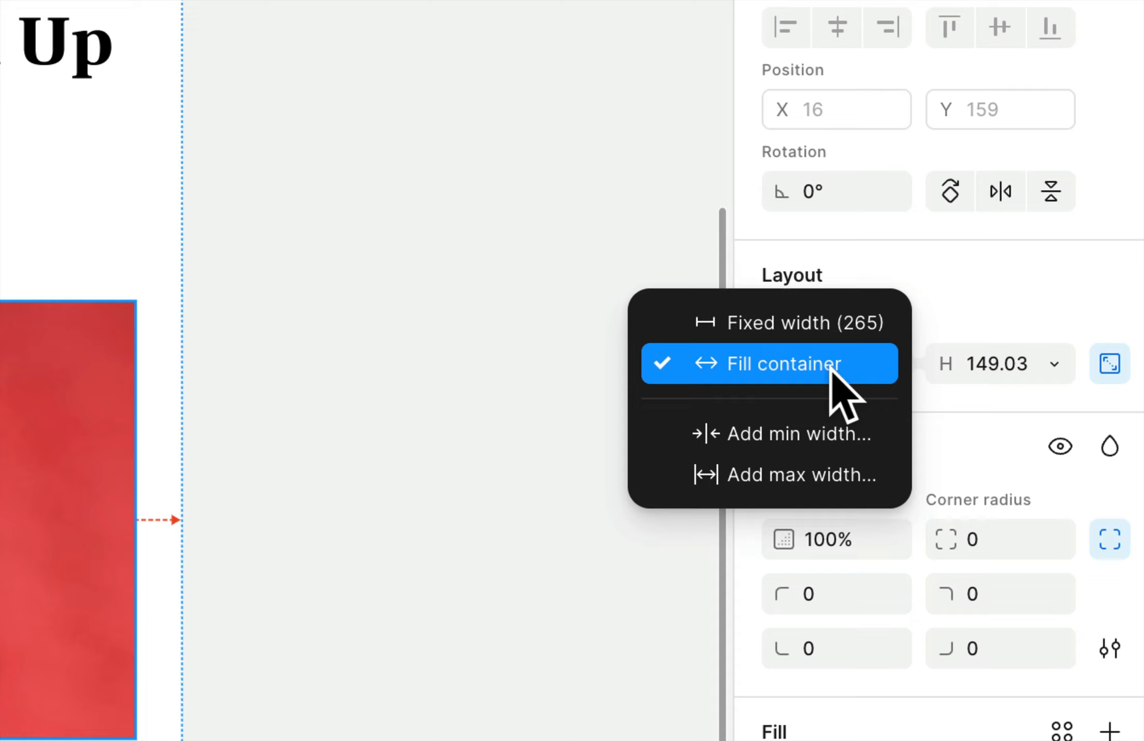
pyautogui.click(857, 322)
pyautogui.click(892, 361)
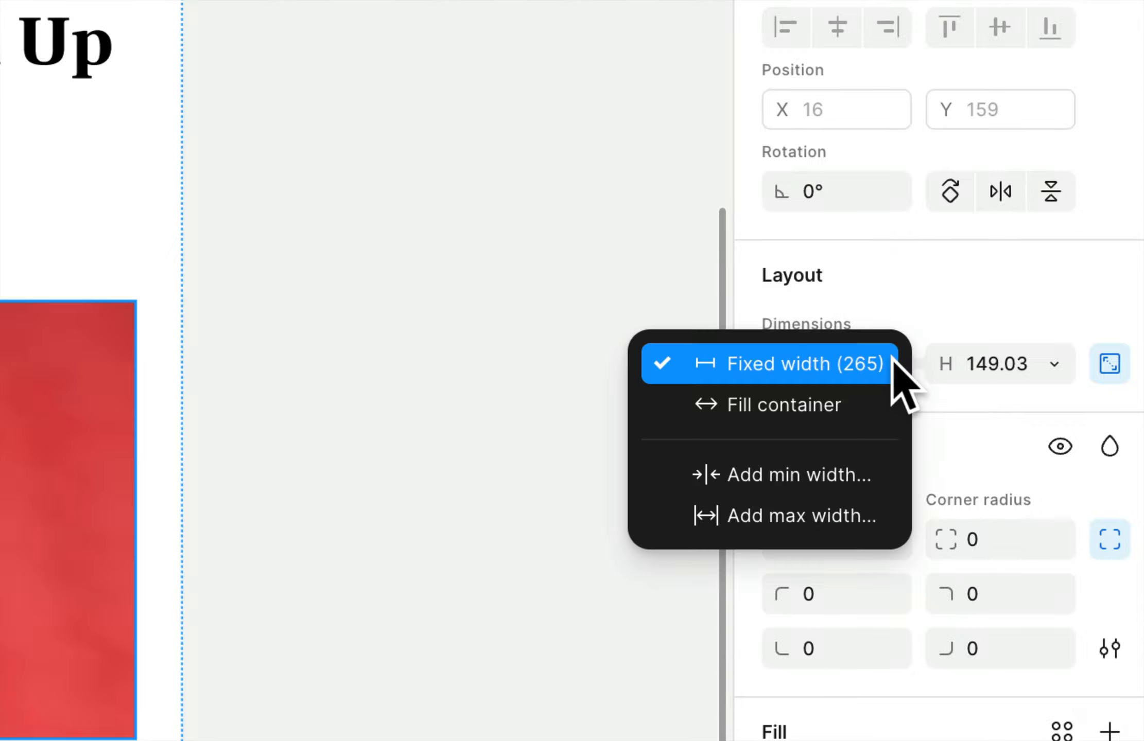
pyautogui.click(871, 366)
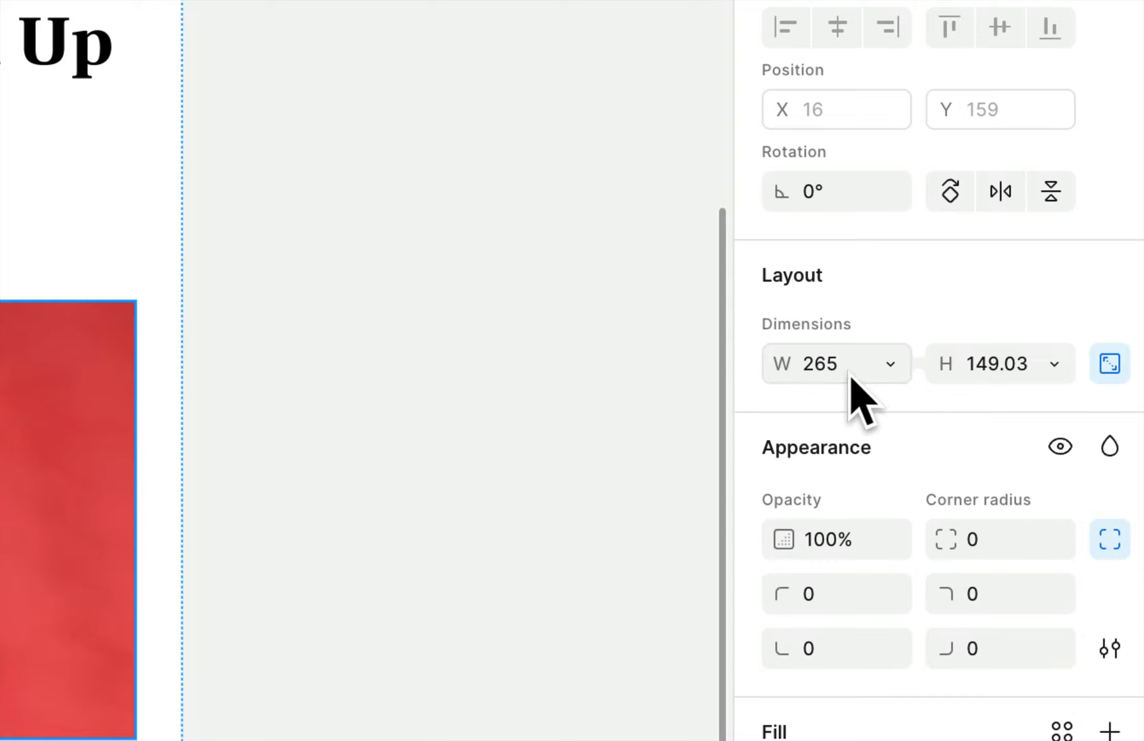
pyautogui.click(1053, 365)
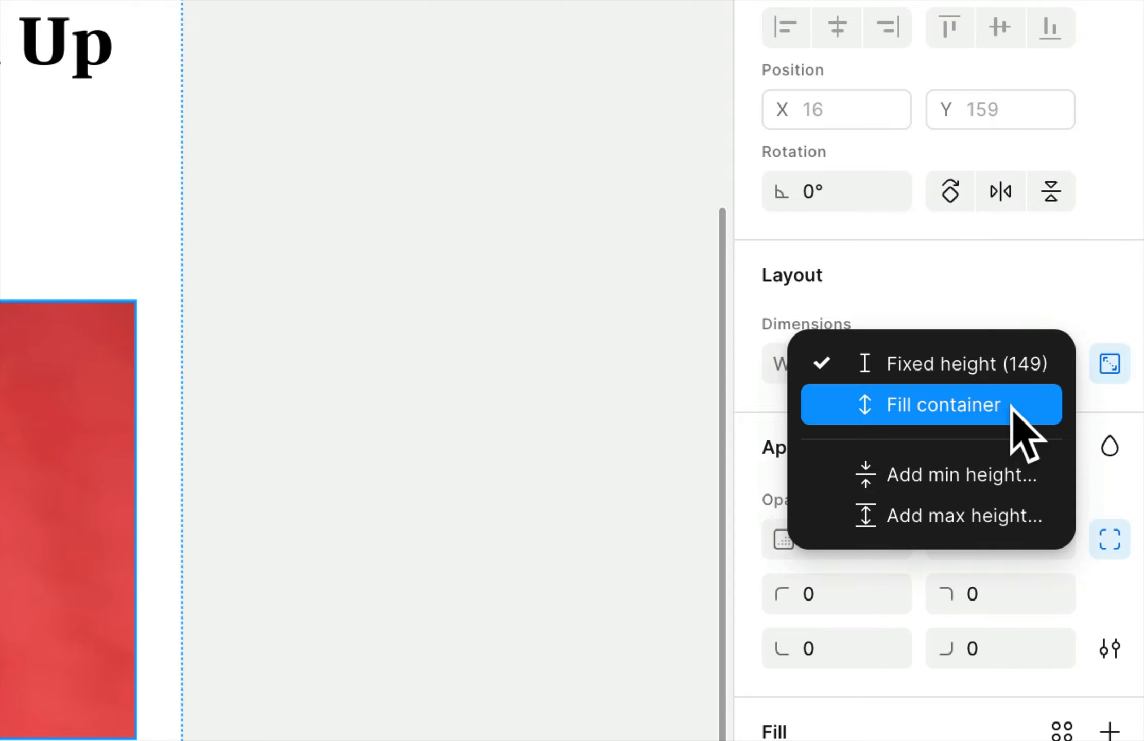
pyautogui.click(1015, 333)
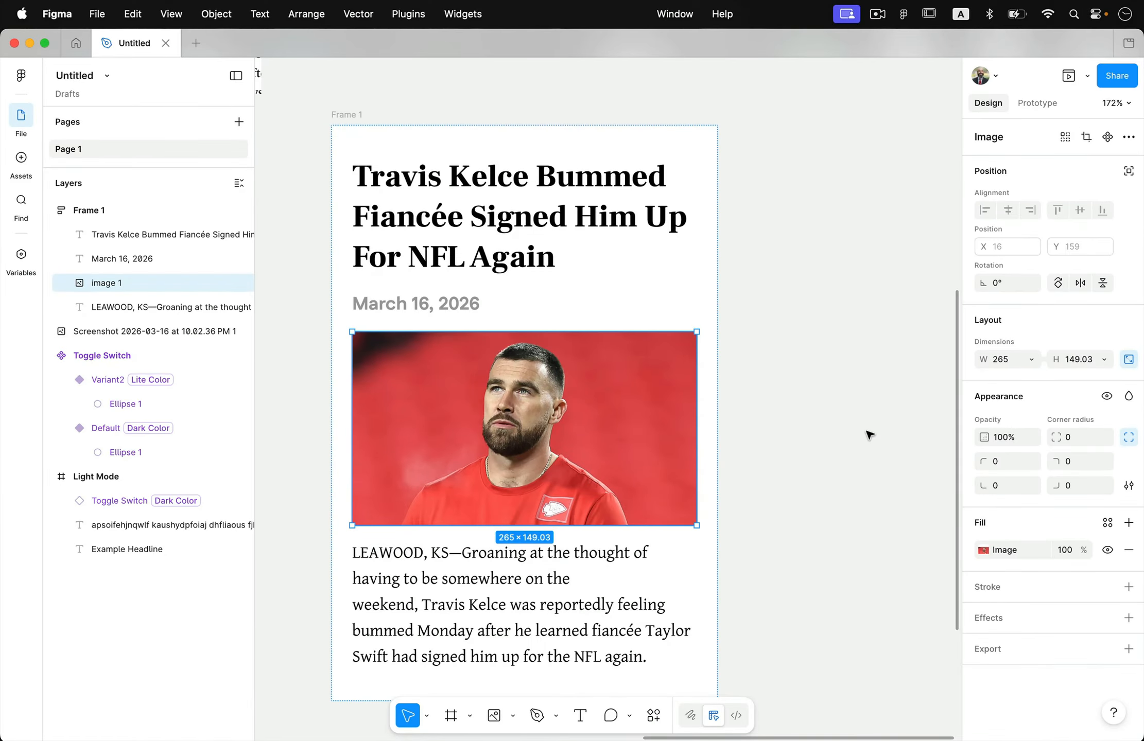
pyautogui.click(816, 371)
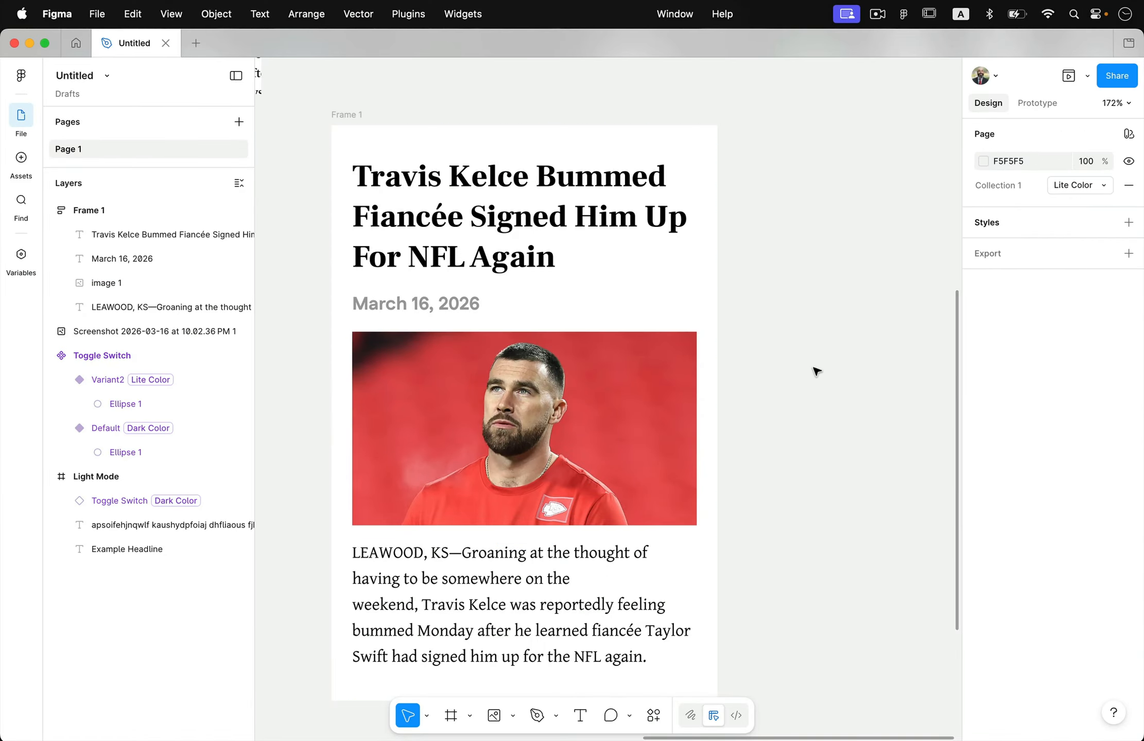
# Set Frame 1's width to hug its contents.
pyautogui.scroll(-3, 685, 368)
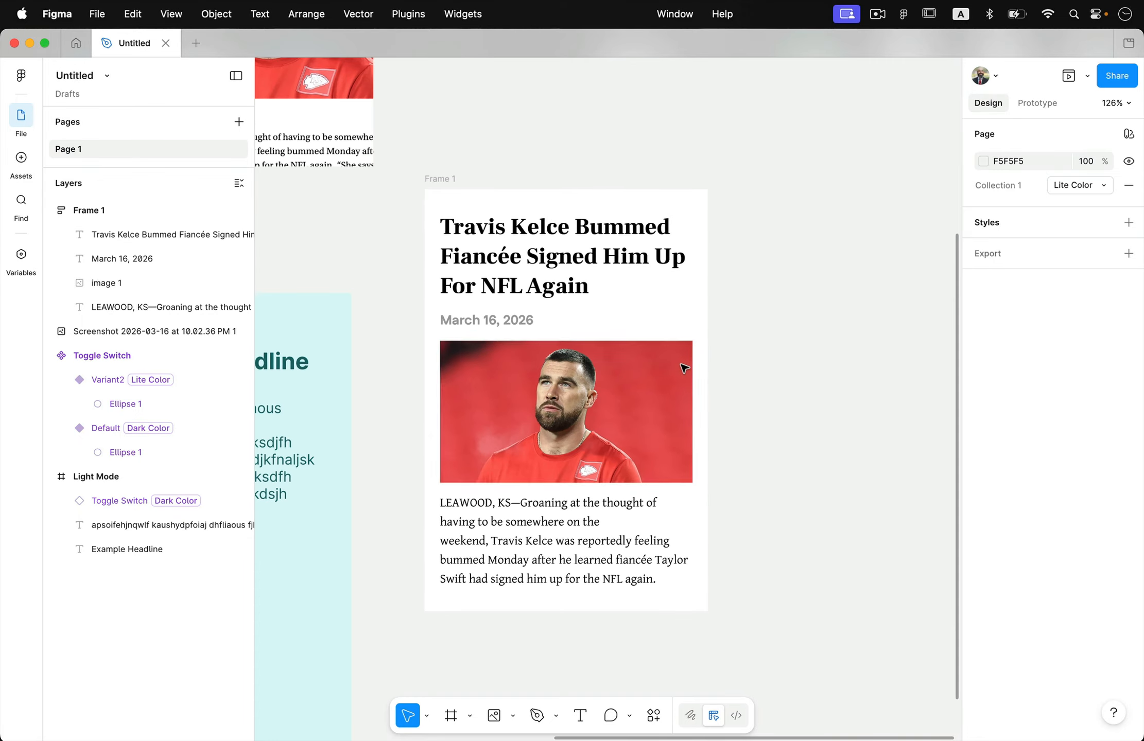
pyautogui.click(456, 180)
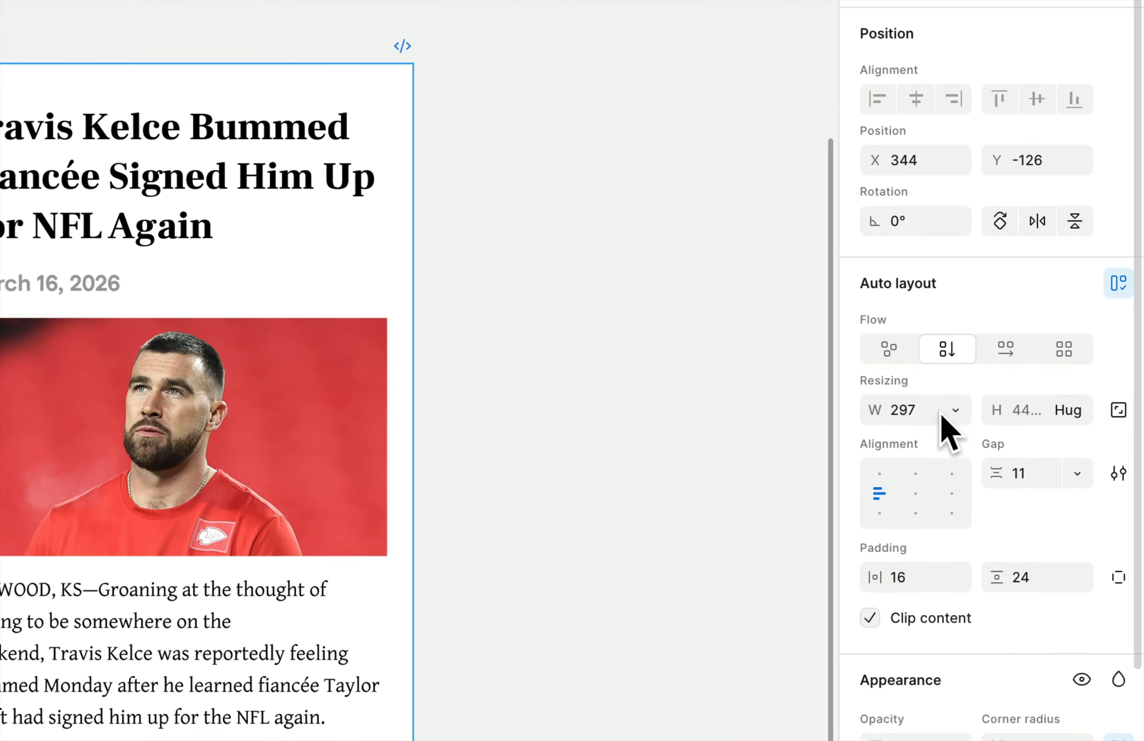
pyautogui.click(955, 411)
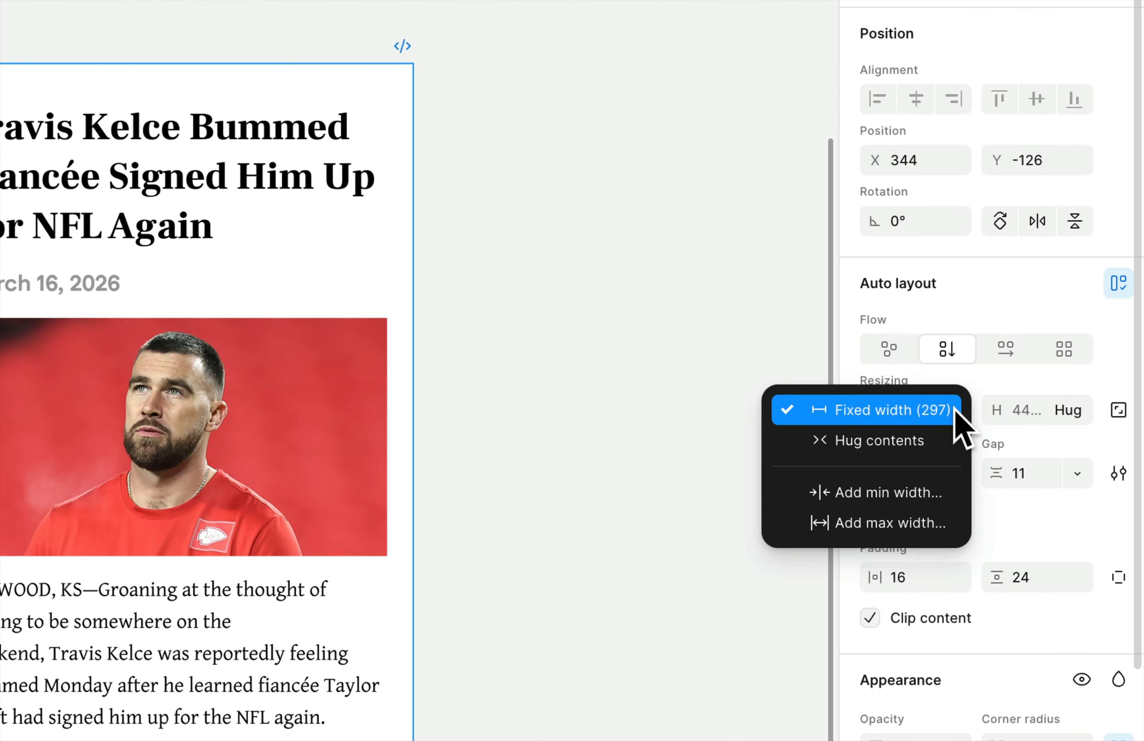
pyautogui.click(932, 442)
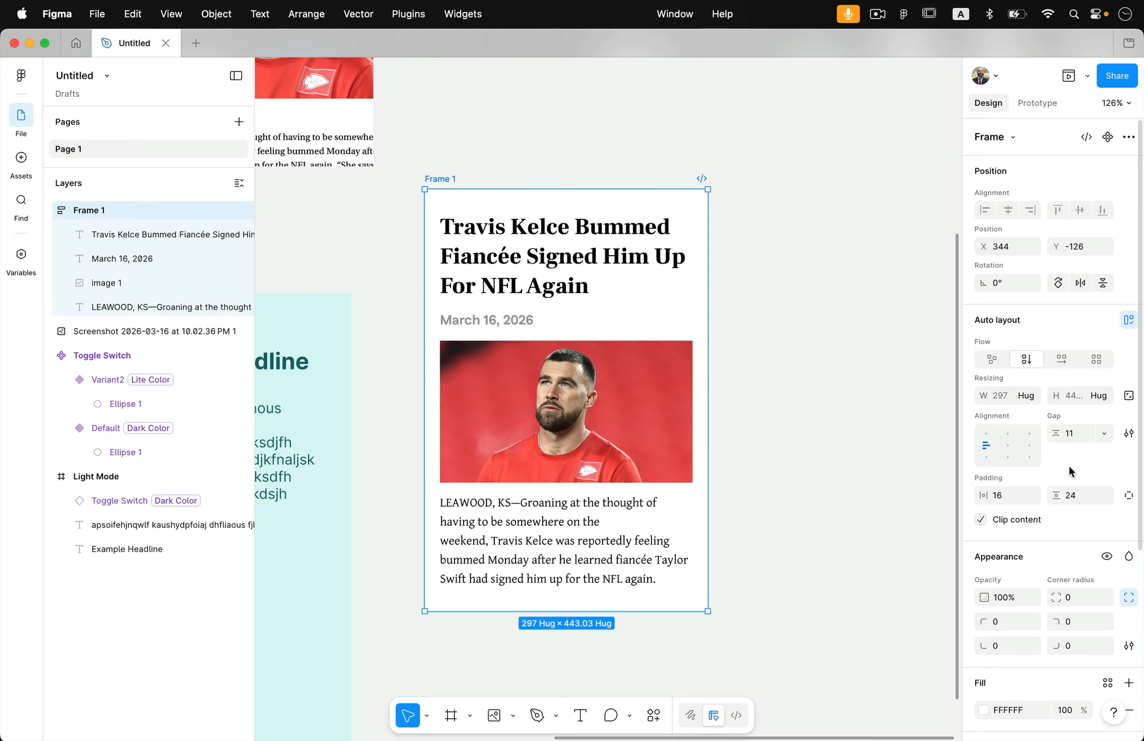
# Try replacing part of the body text with a long run of placeholder letters to test its auto height, and undo the replacement.
pyautogui.click(554, 558)
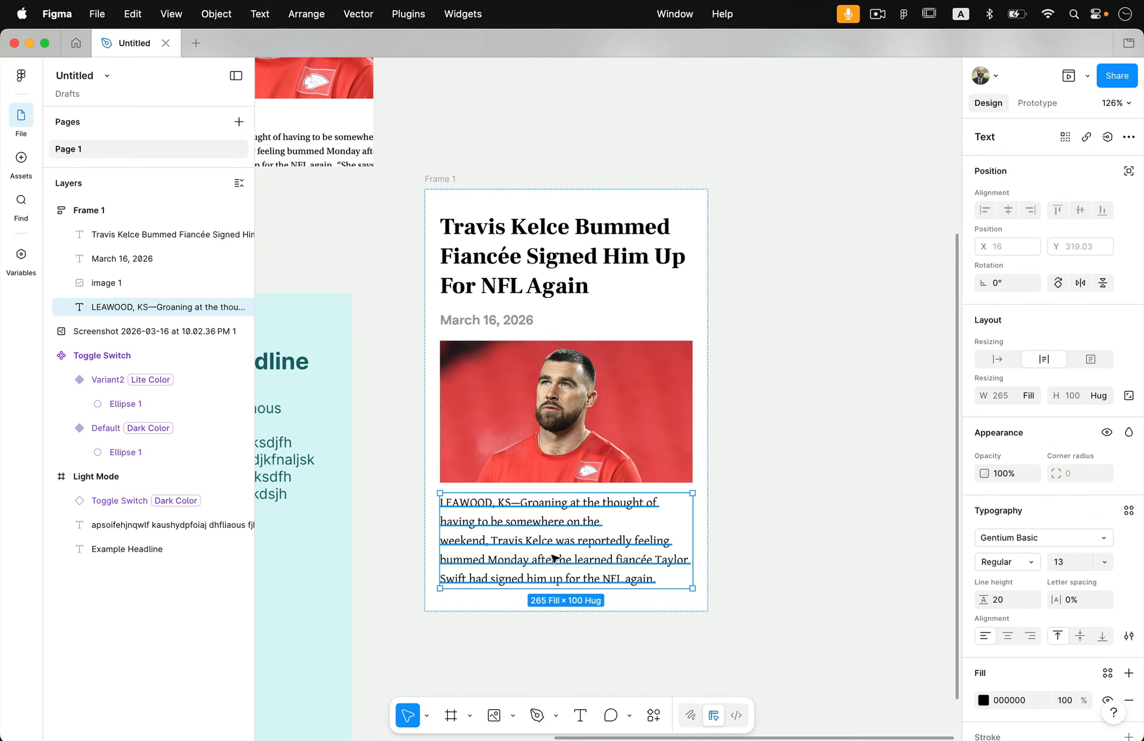
pyautogui.doubleClick(531, 549)
pyautogui.moveTo(498, 523); pyautogui.dragTo(514, 560)
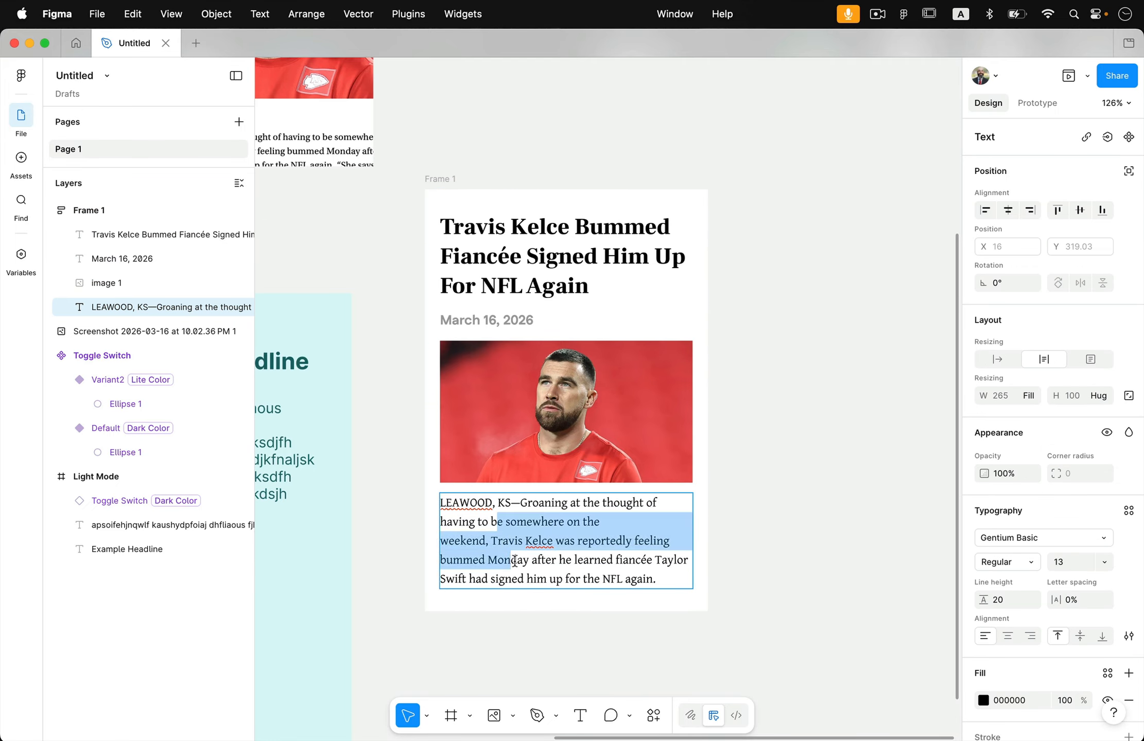
pyautogui.write('sdfasdlfkajsdlfkajsdlfkjalsdkfjalskdjfalskdjflaksj')
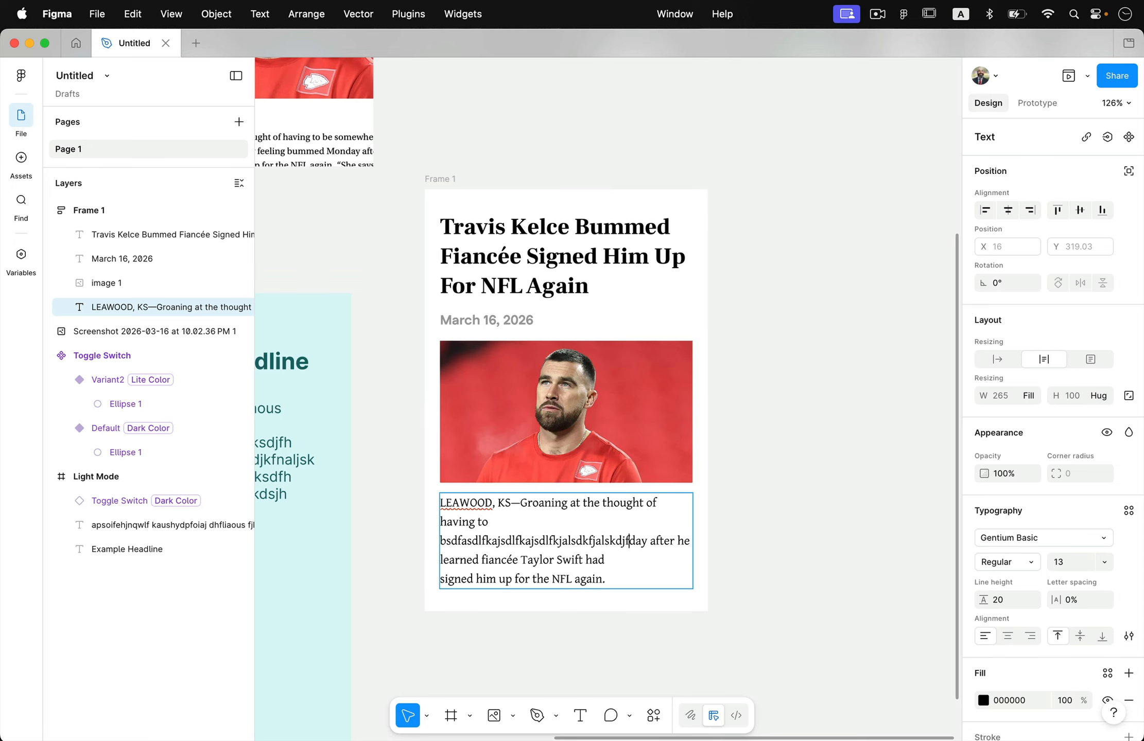
pyautogui.write('dflaksjdflakjsdflakjsdflkajsdlfkajsdlfjasfd')
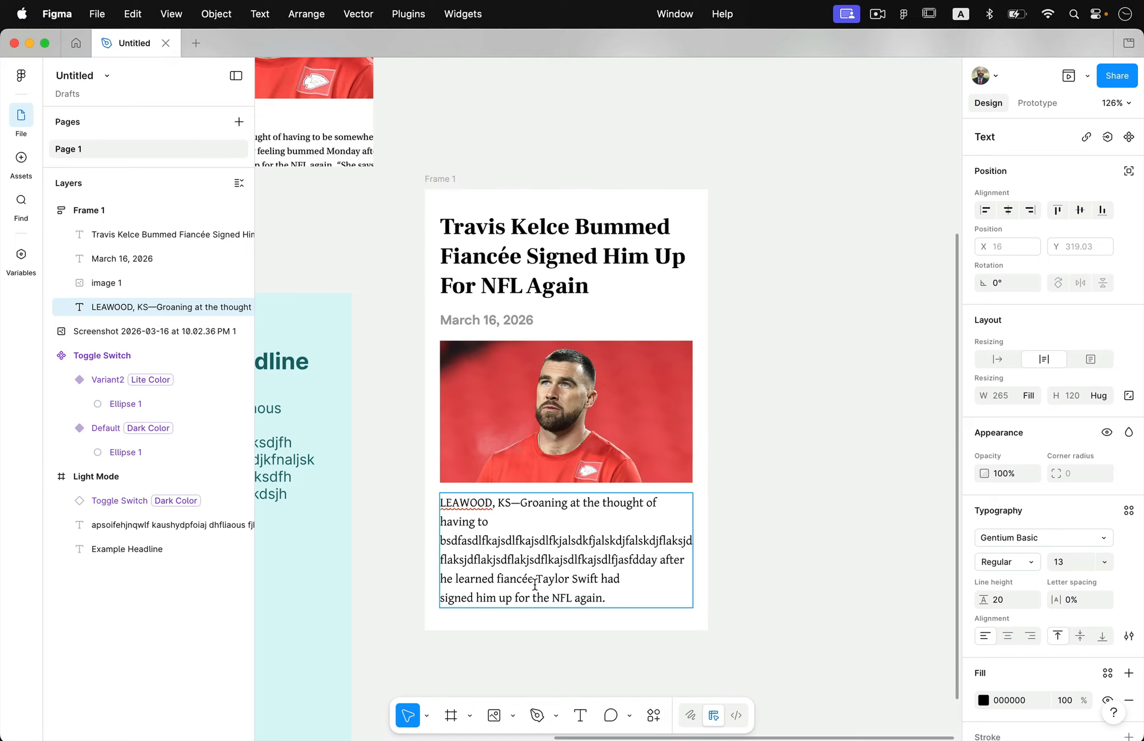
pyautogui.press('super+z')
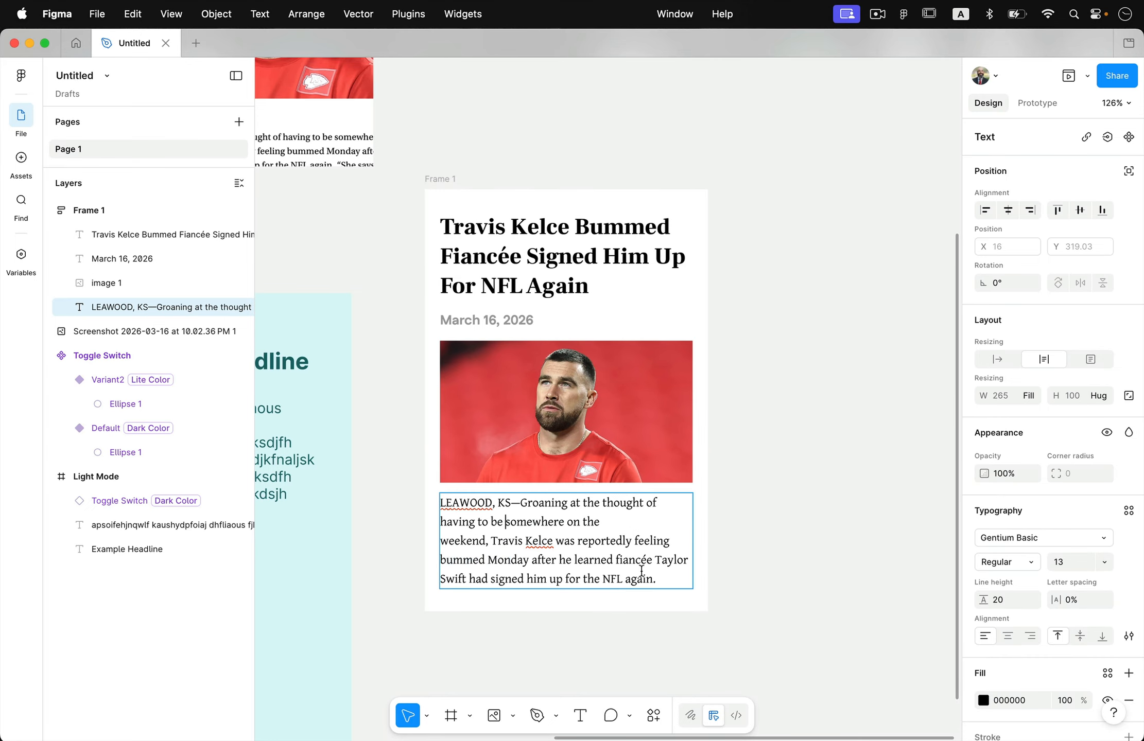
pyautogui.press('super+z')
pyautogui.press('Escape')
pyautogui.press('Escape')
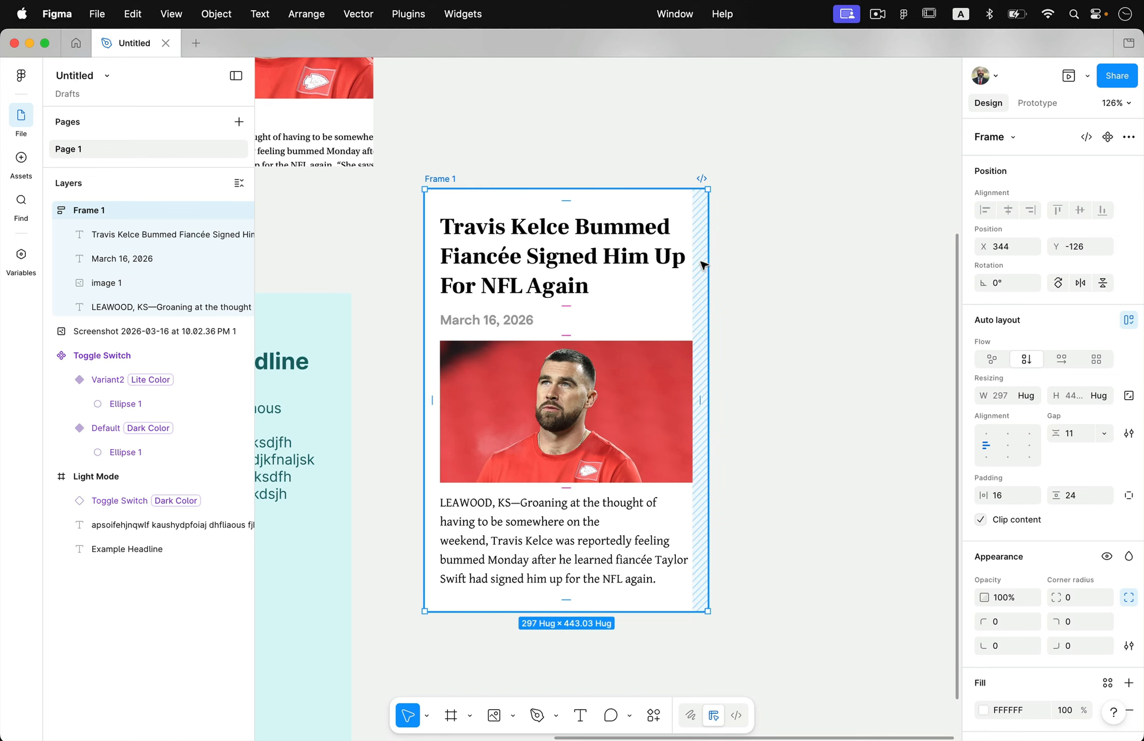
# Set Frame 1's horizontal padding to 18 and its vertical padding to 25.
pyautogui.moveTo(700, 400)
pyautogui.mouseDown()
pyautogui.moveTo(722, 404)
pyautogui.moveTo(707, 401)
pyautogui.mouseUp()
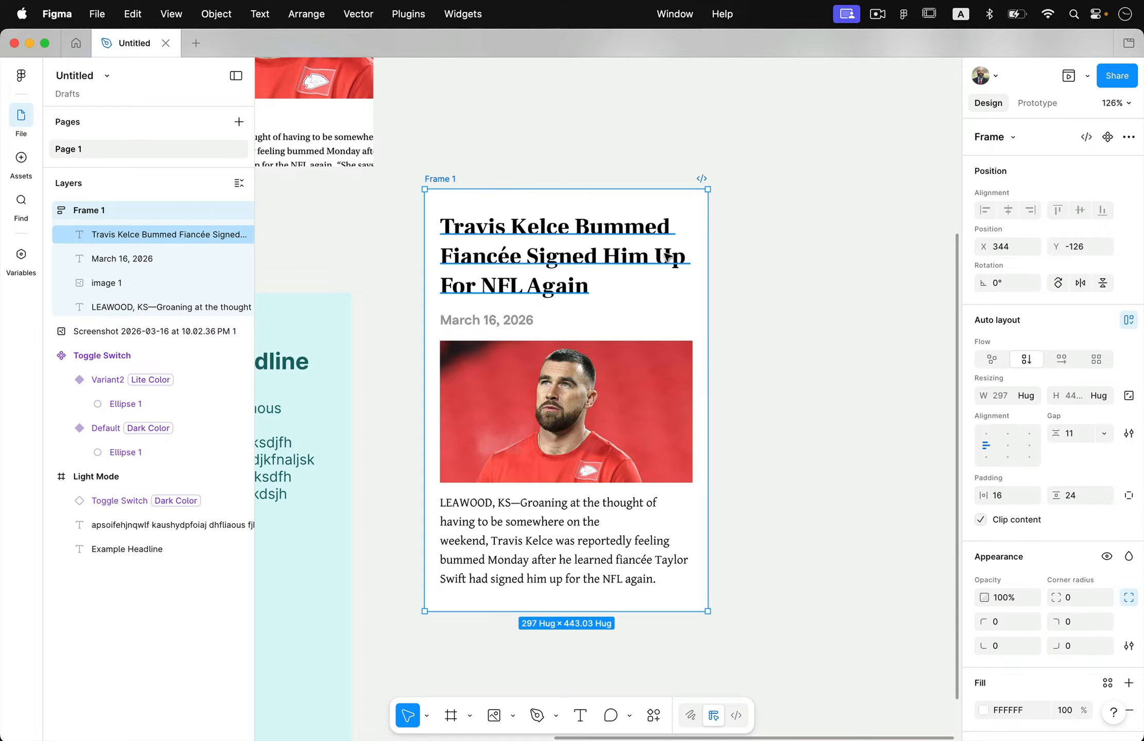
pyautogui.moveTo(571, 204)
pyautogui.mouseDown()
pyautogui.moveTo(572, 232)
pyautogui.moveTo(578, 201)
pyautogui.mouseUp()
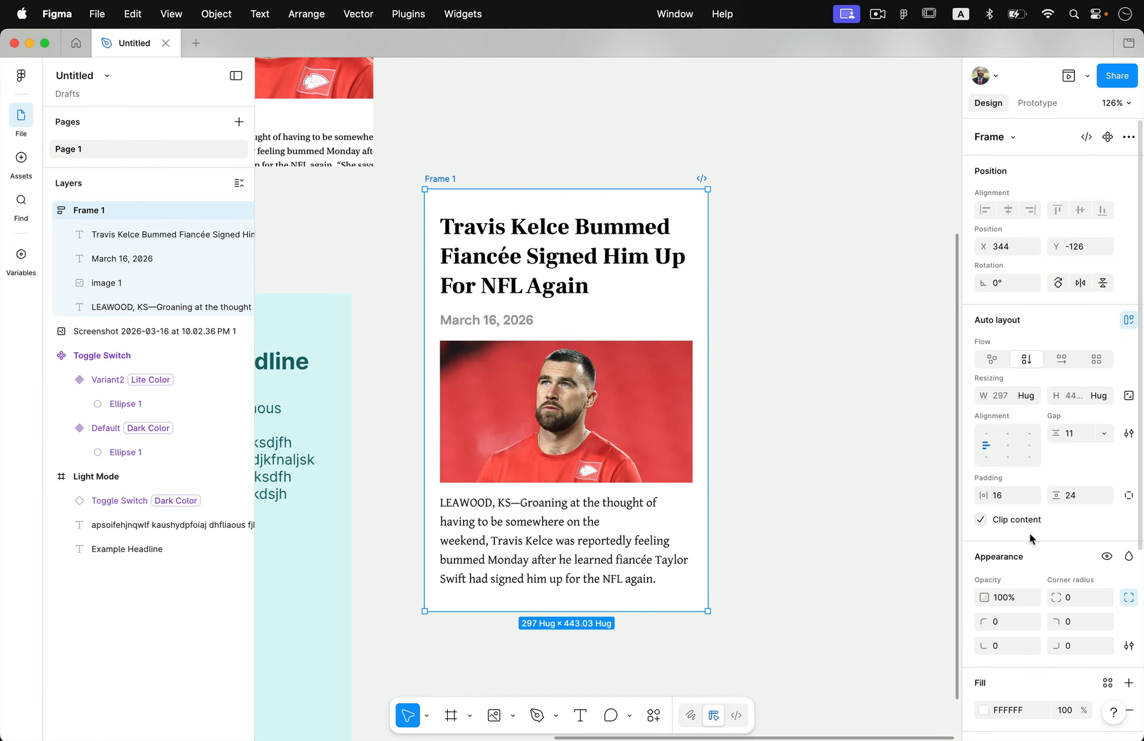
pyautogui.moveTo(991, 495); pyautogui.dragTo(1064, 499)
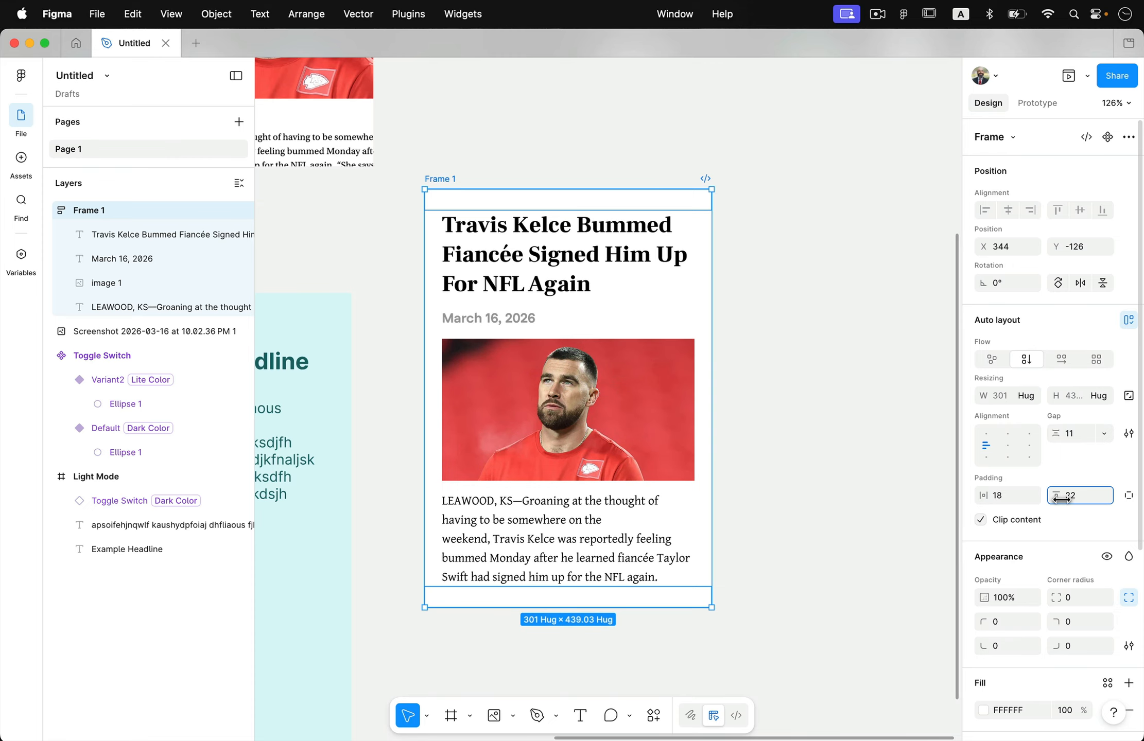
pyautogui.click(920, 472)
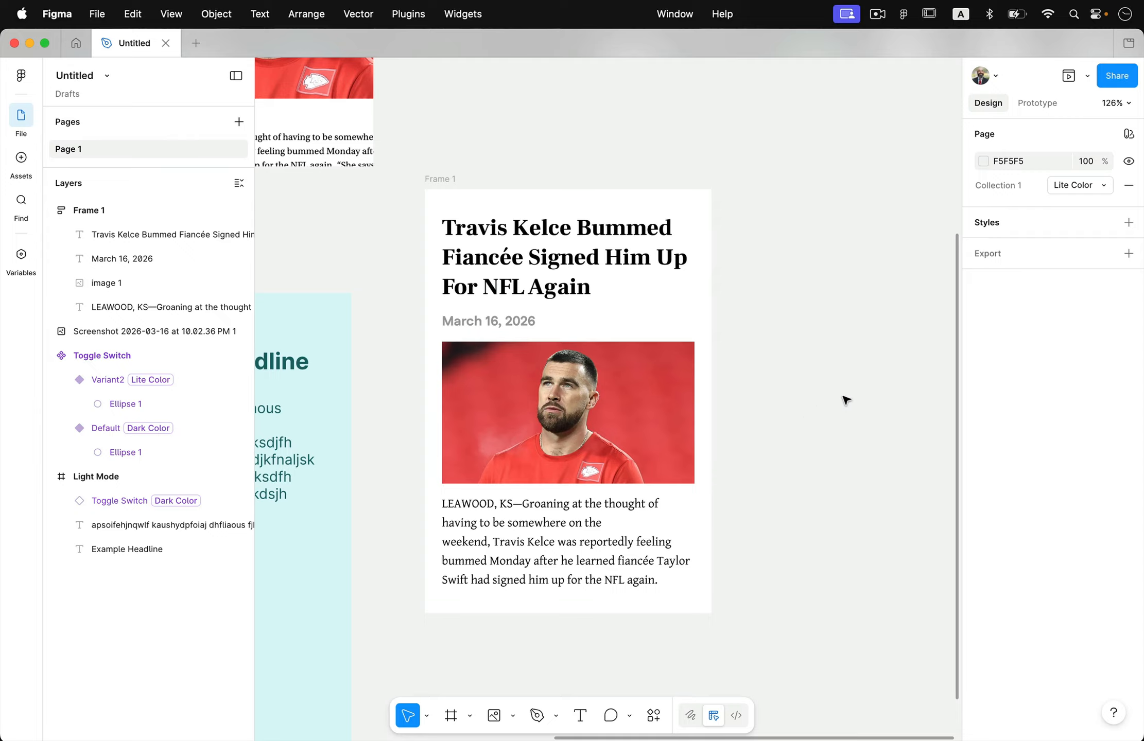
# Move the photo above the headline so it becomes the first item in Frame 1.
pyautogui.click(650, 418)
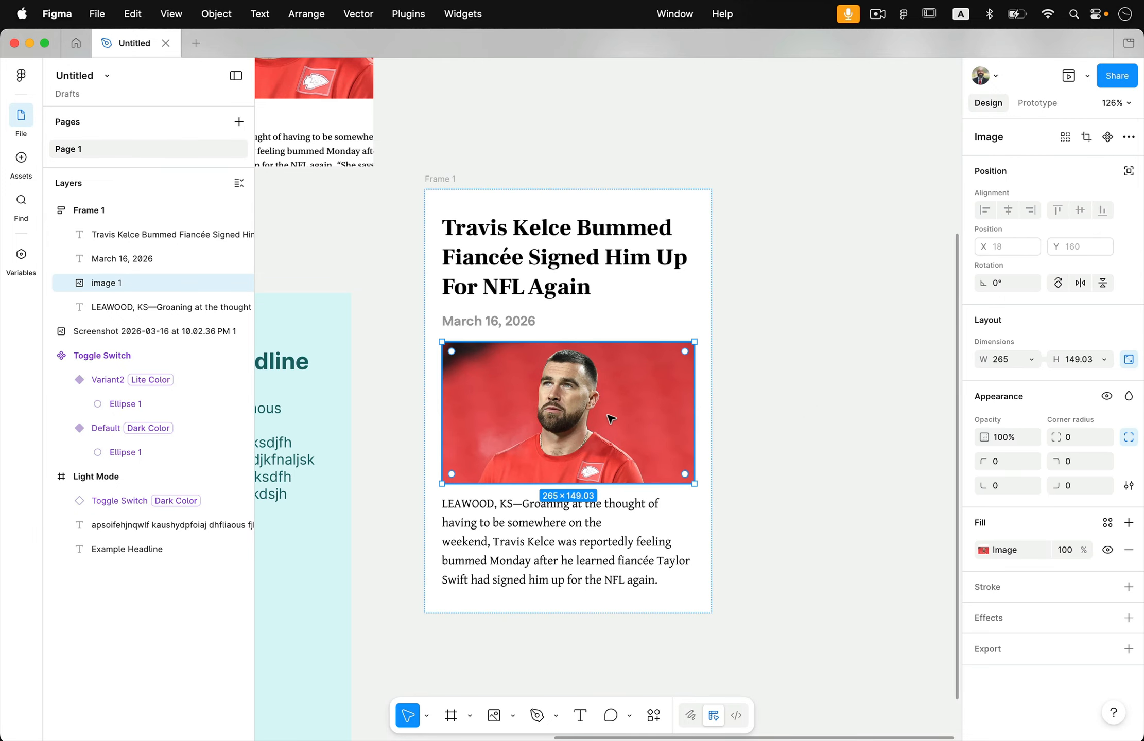
pyautogui.moveTo(569, 395); pyautogui.dragTo(570, 272)
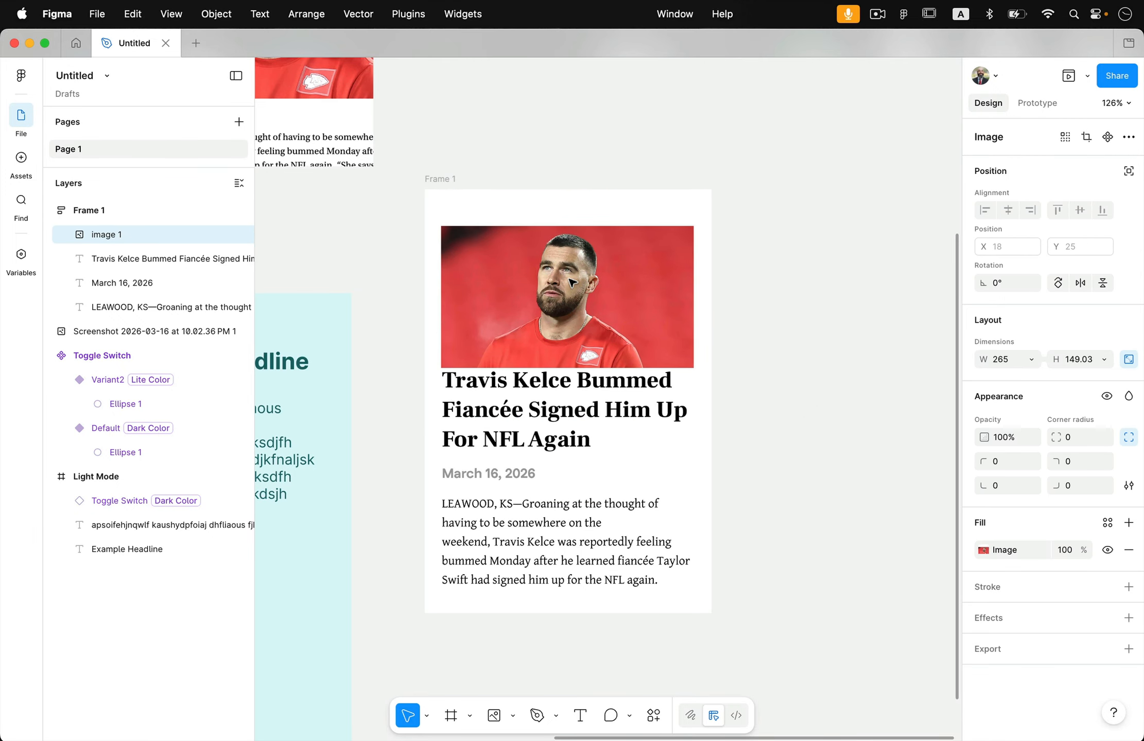
pyautogui.click(735, 477)
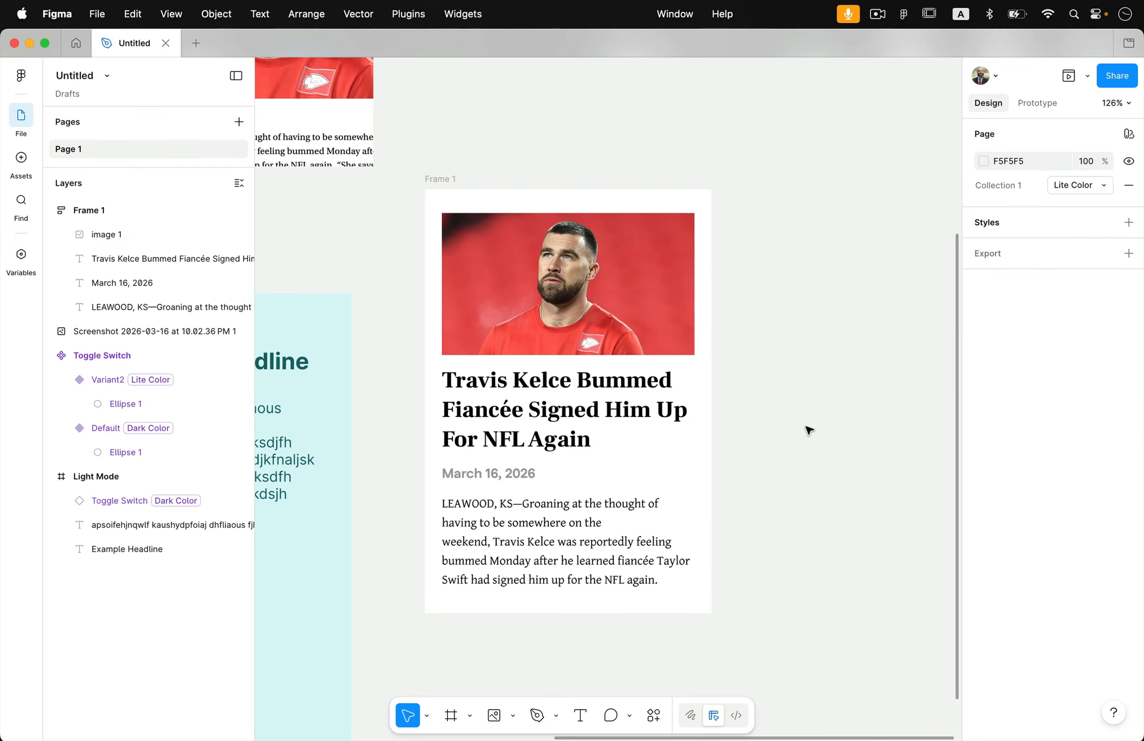
# Review the original Onion article's layout in the browser, from headline to body text, and return to the Figma design.
pyautogui.hotkey('ctrl', 'Right')
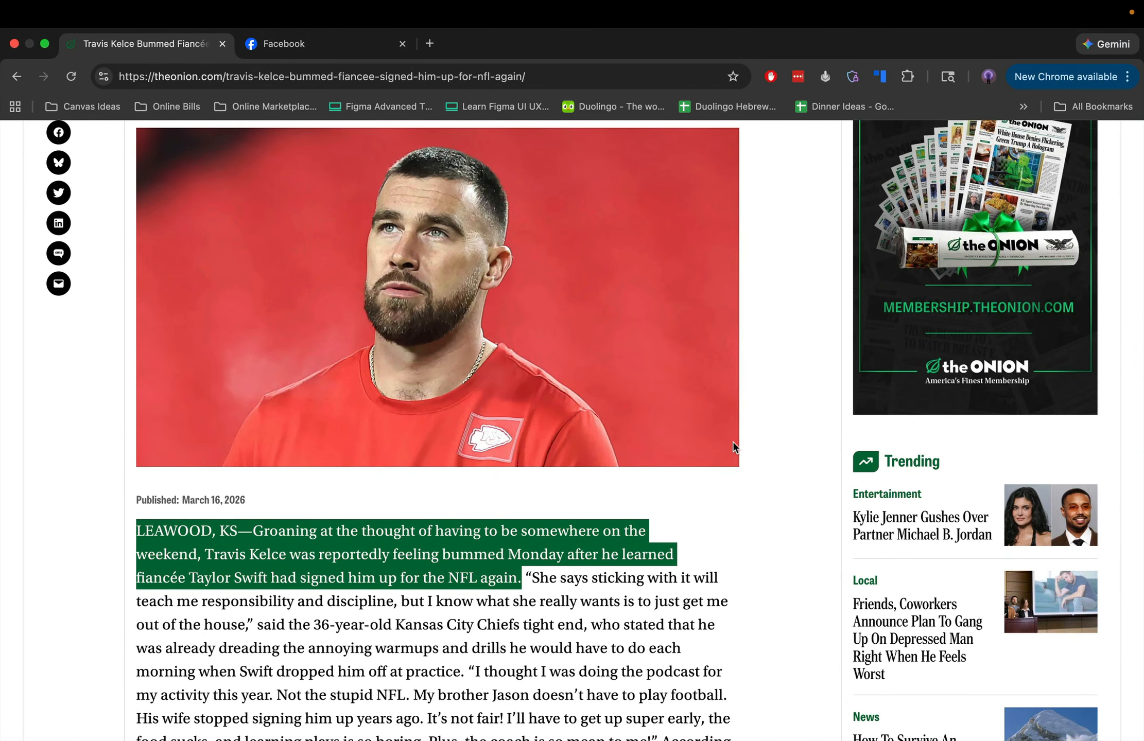
pyautogui.scroll(6, 732, 442)
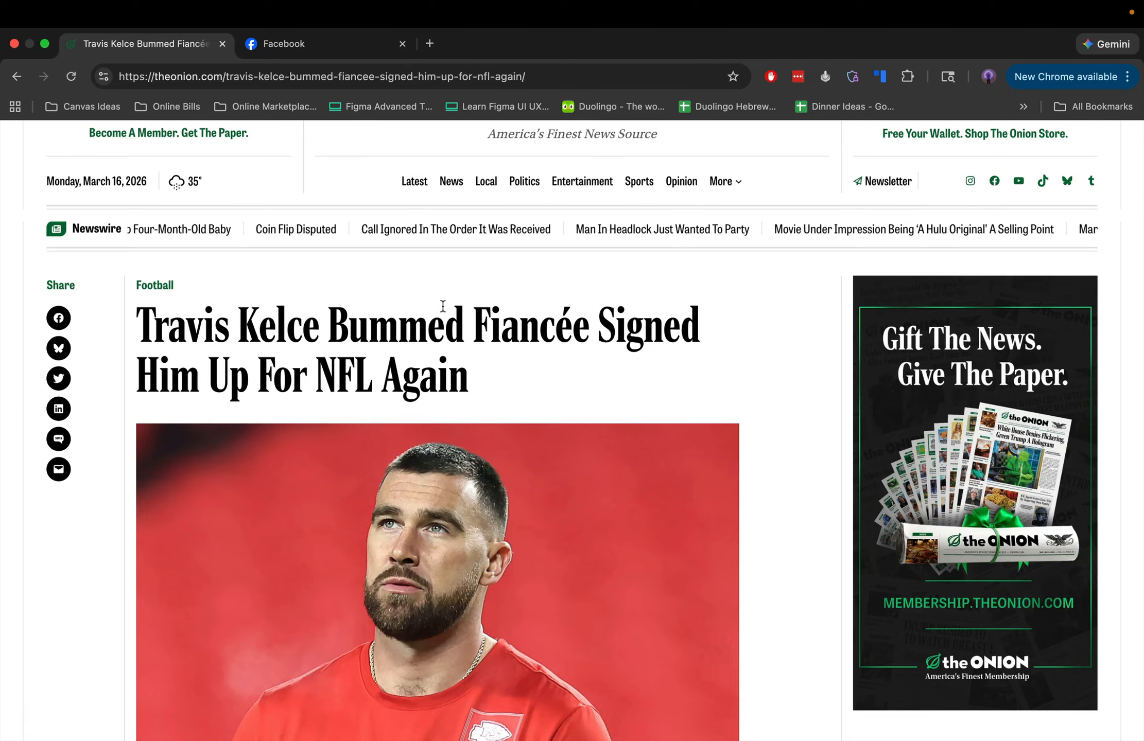
pyautogui.scroll(-10, 476, 357)
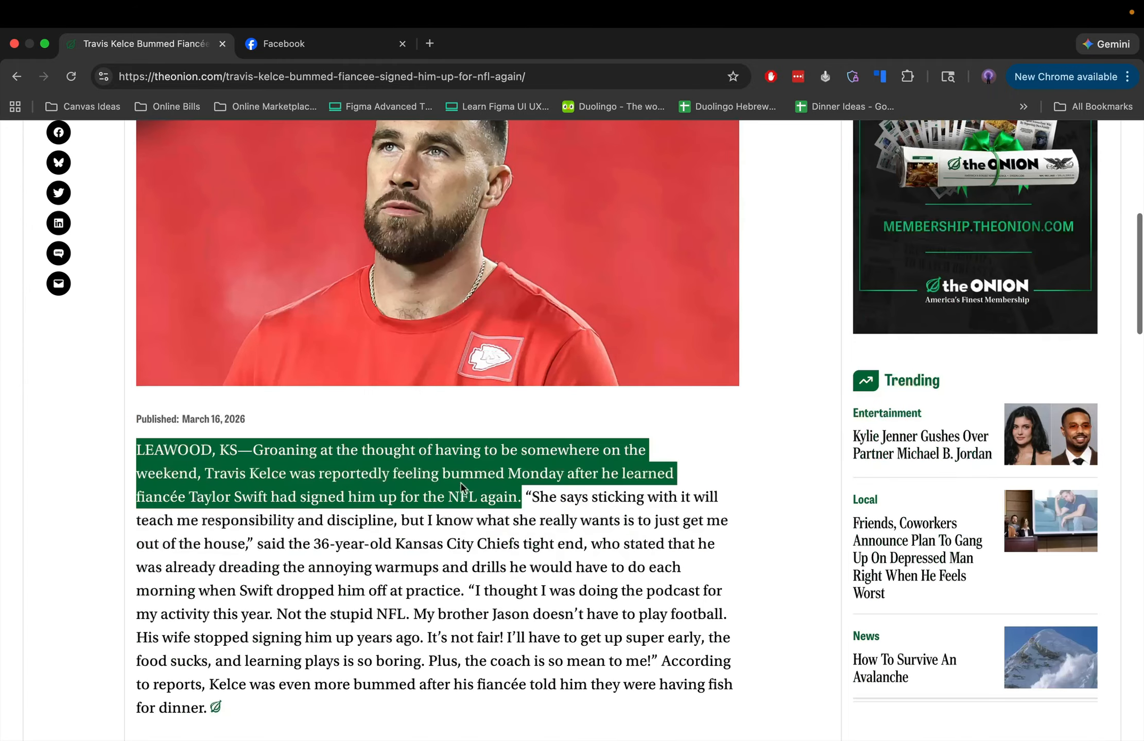
pyautogui.hotkey('ctrl', 'Left')
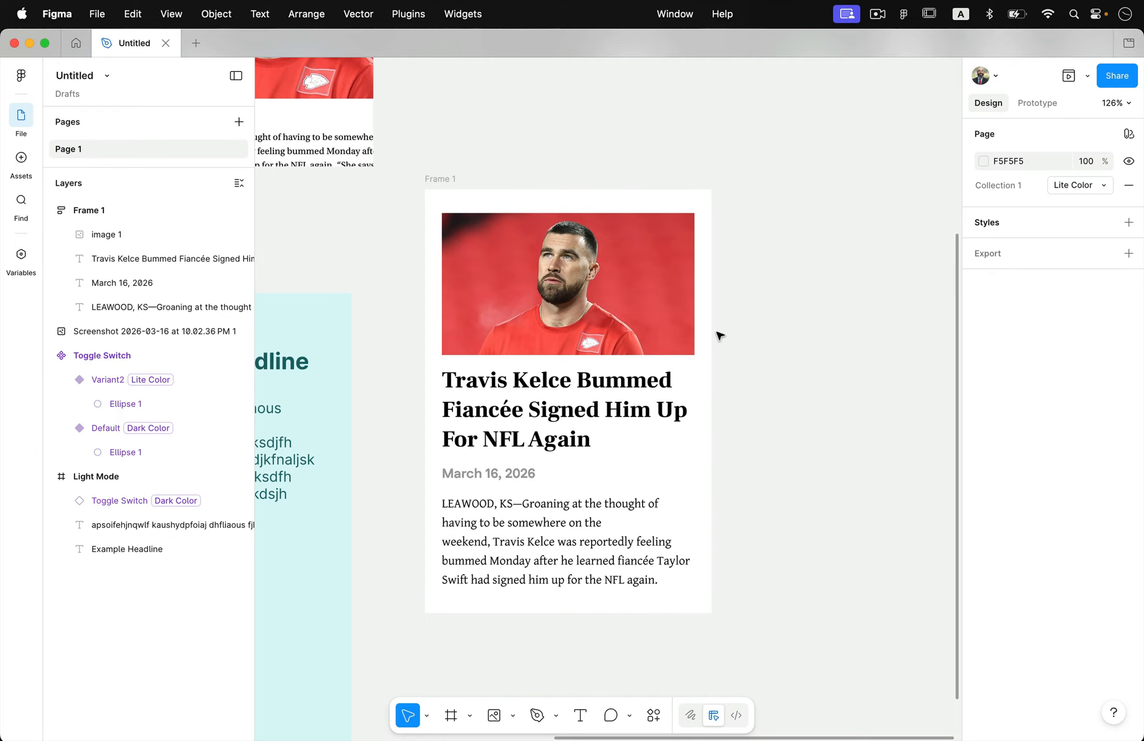
# Add a text layer reading "Top Story" on the empty canvas beside Frame 1.
pyautogui.scroll(3, 762, 293)
pyautogui.hscroll(3, 762, 294)
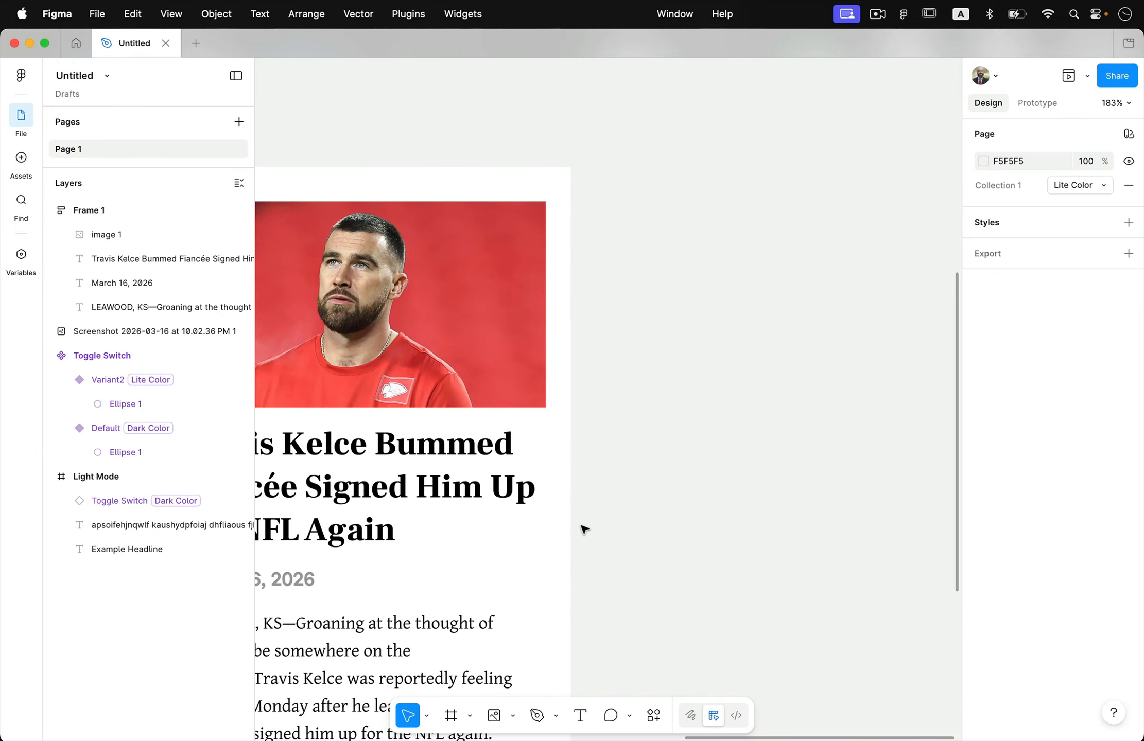
pyautogui.click(580, 714)
pyautogui.click(648, 315)
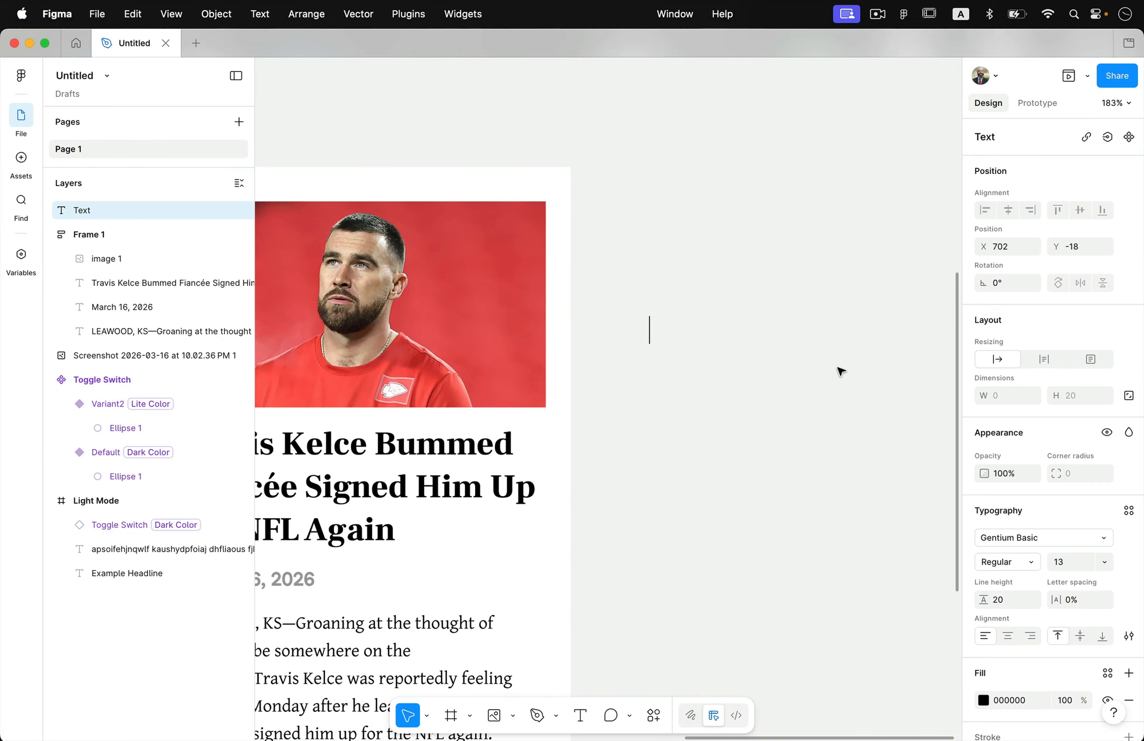
pyautogui.write('Top Story')
pyautogui.press('super+a')
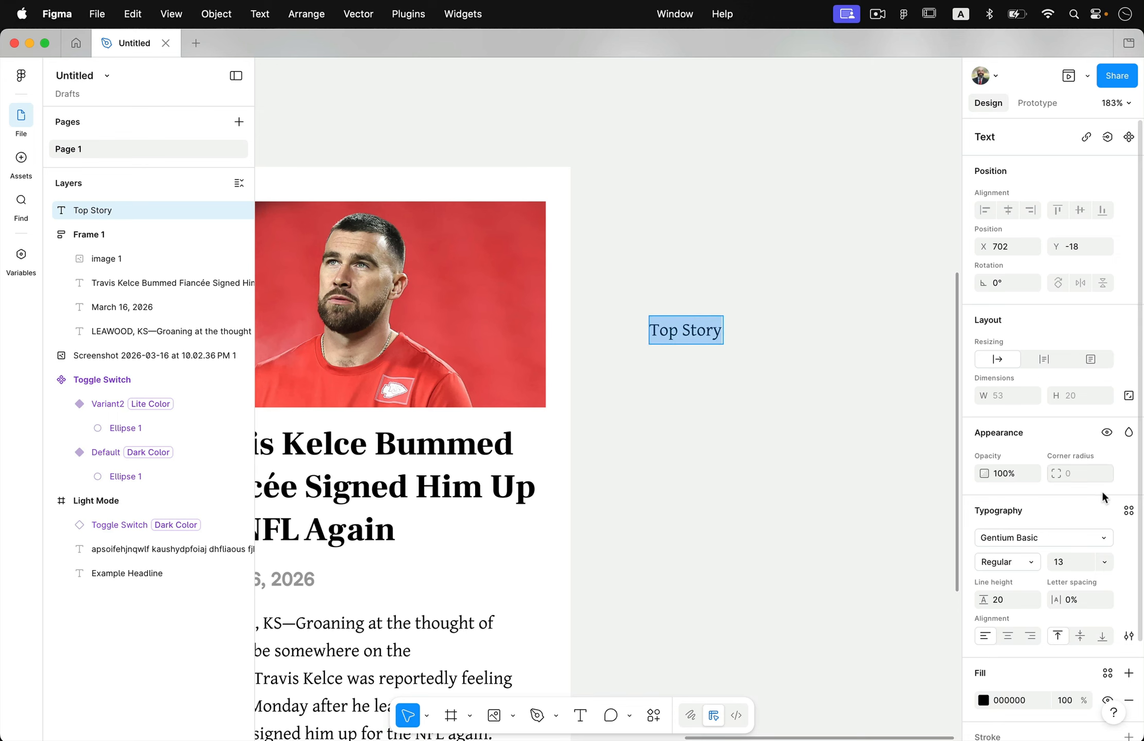
# Set the "Top Story" text's font to Geologica Bold.
pyautogui.click(1102, 538)
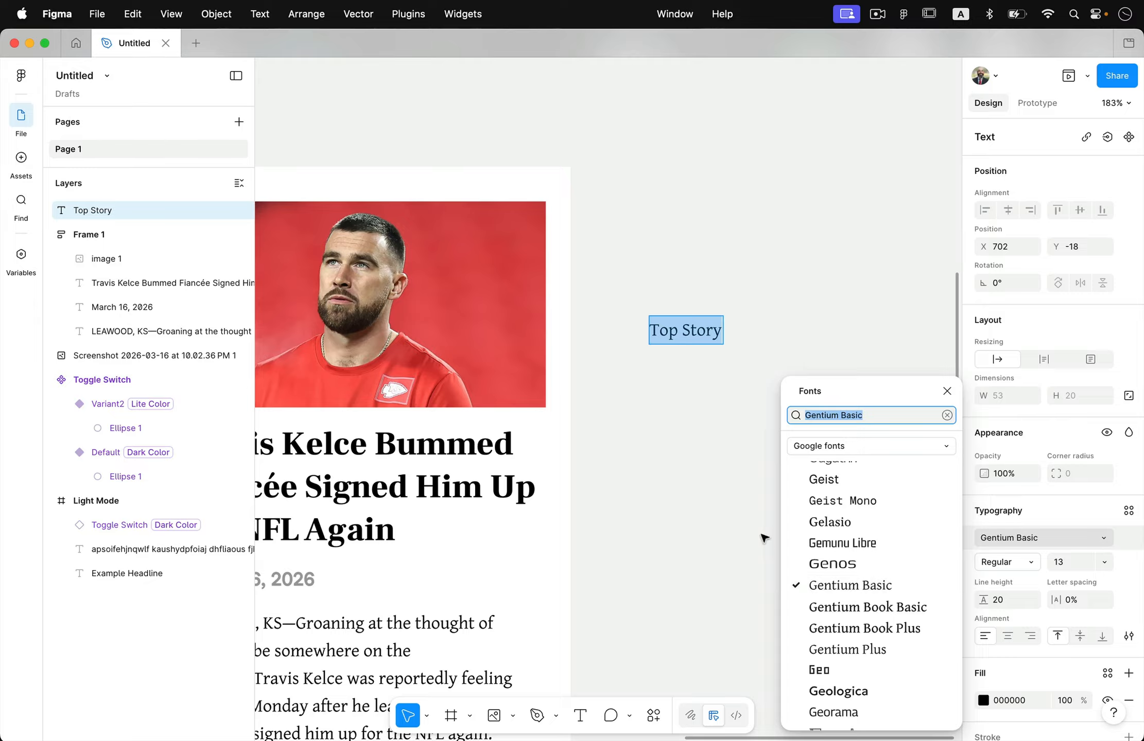
pyautogui.scroll(-1, 844, 685)
pyautogui.click(851, 662)
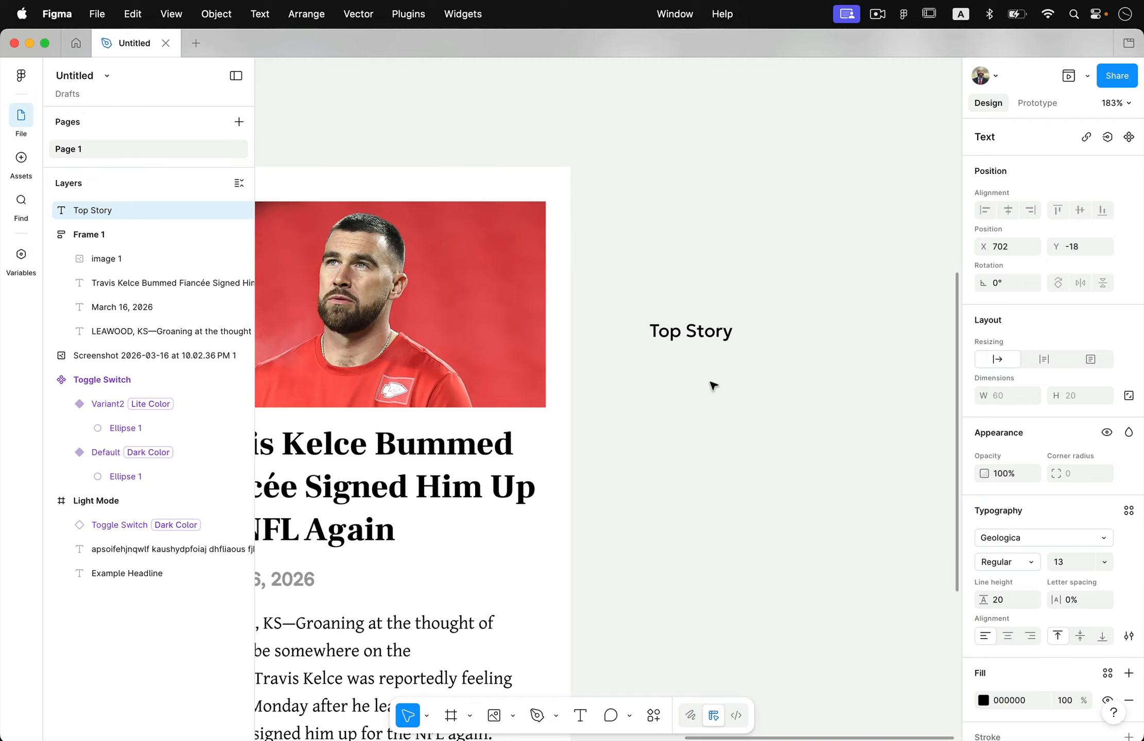
pyautogui.doubleClick(700, 331)
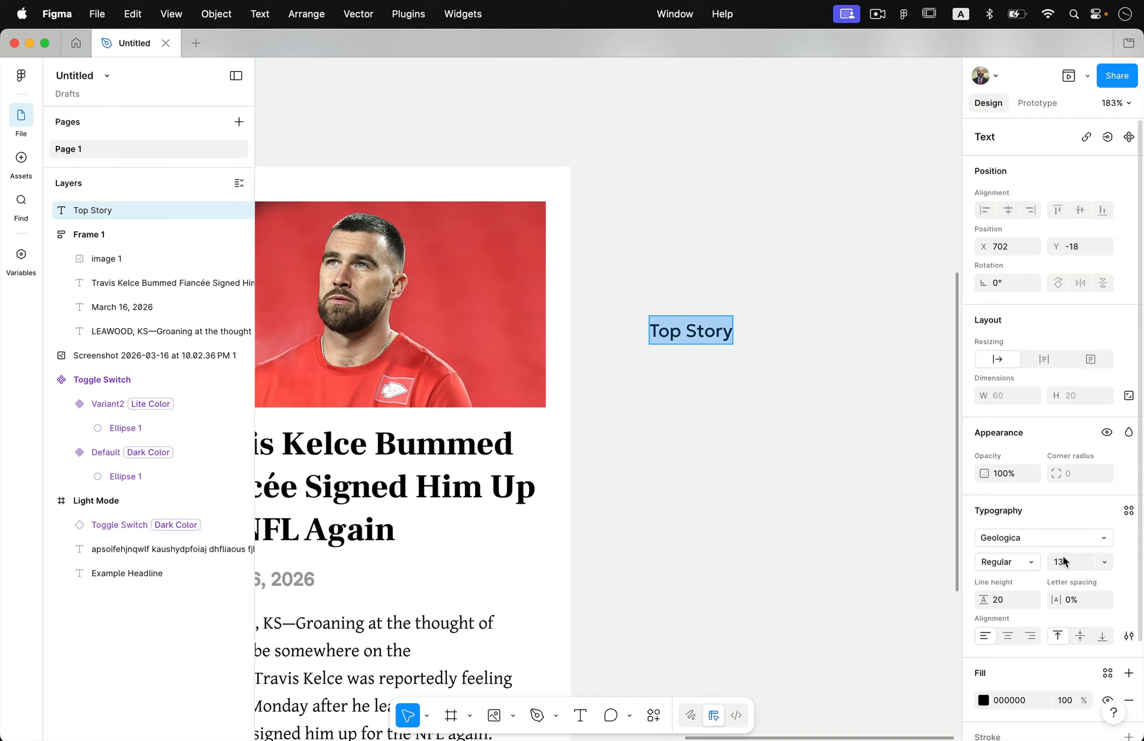
pyautogui.click(1032, 564)
pyautogui.click(1031, 619)
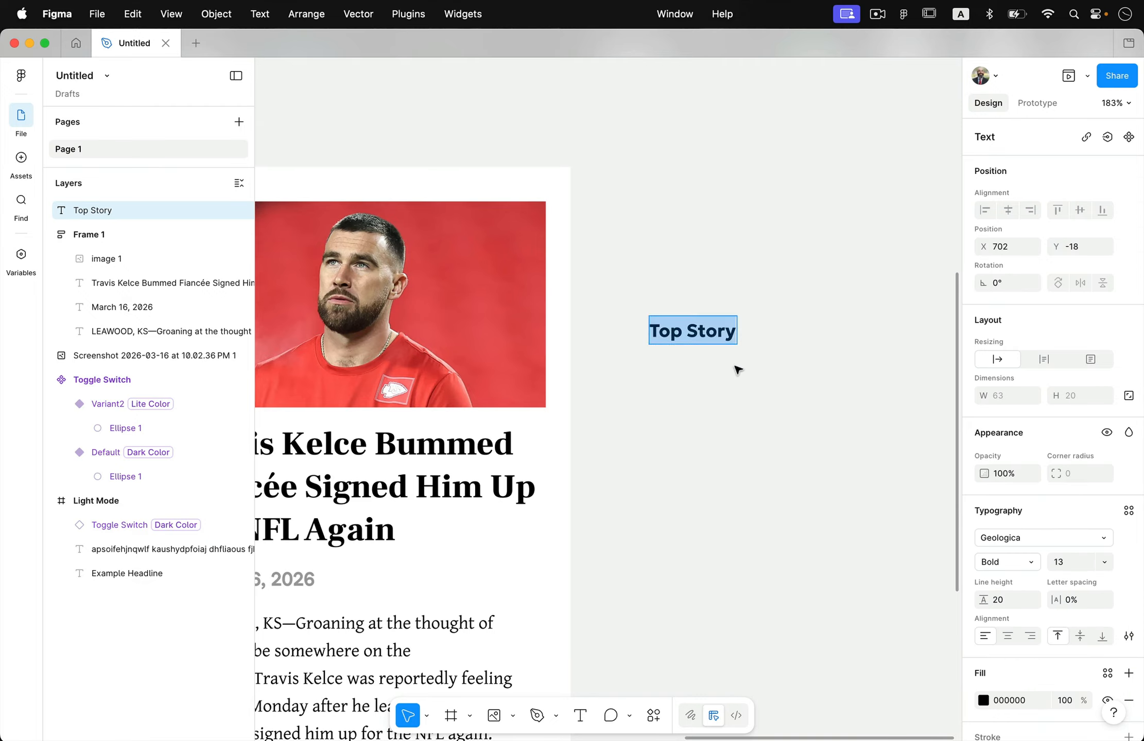
pyautogui.press('Escape')
pyautogui.click(689, 434)
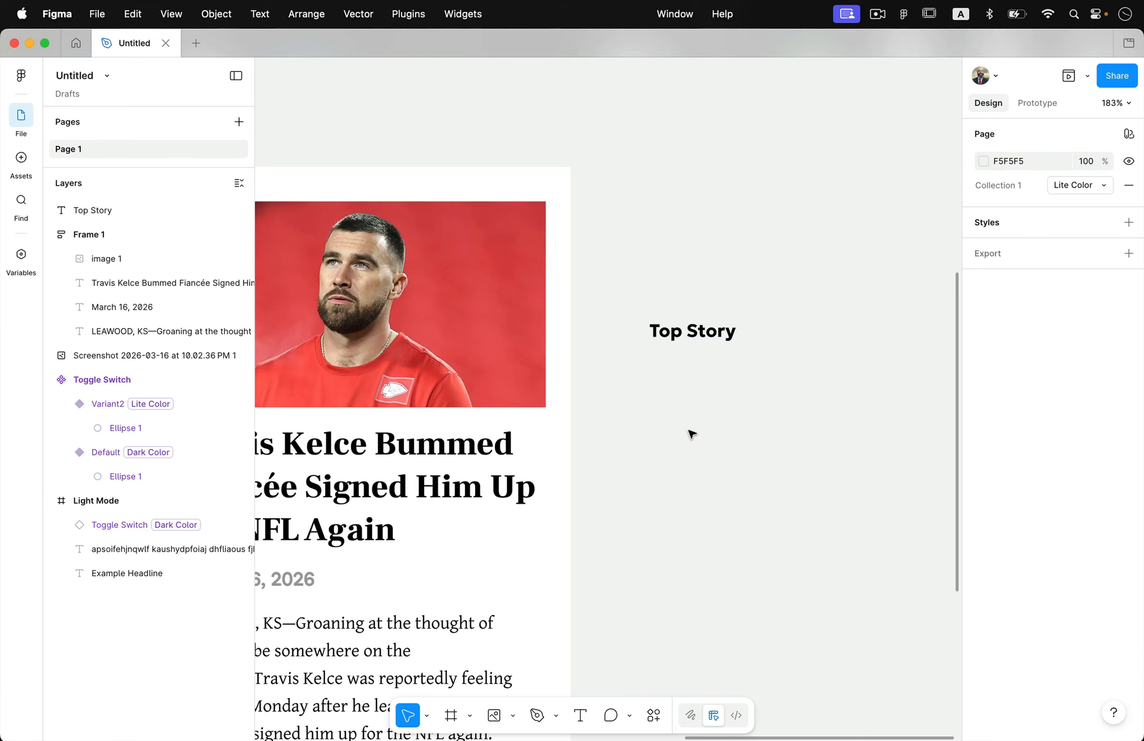
# Wrap the "Top Story" text in its own frame and give that frame a white FFFFFF fill.
pyautogui.click(688, 341)
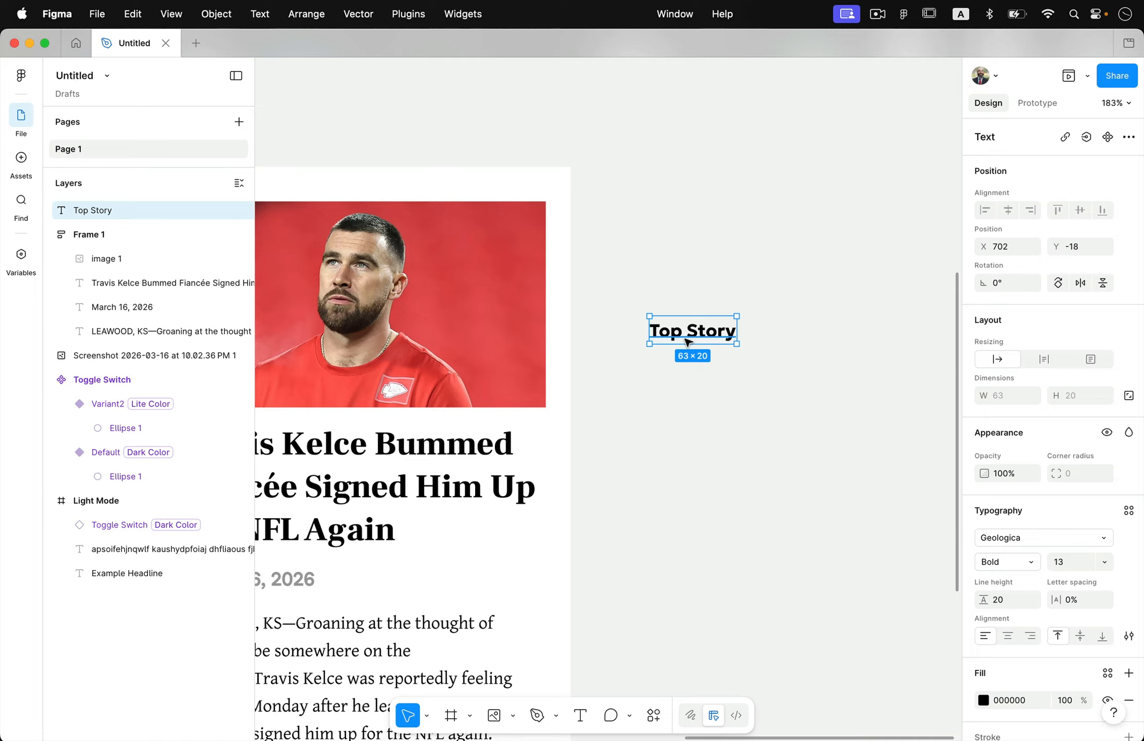
pyautogui.rightClick(688, 341)
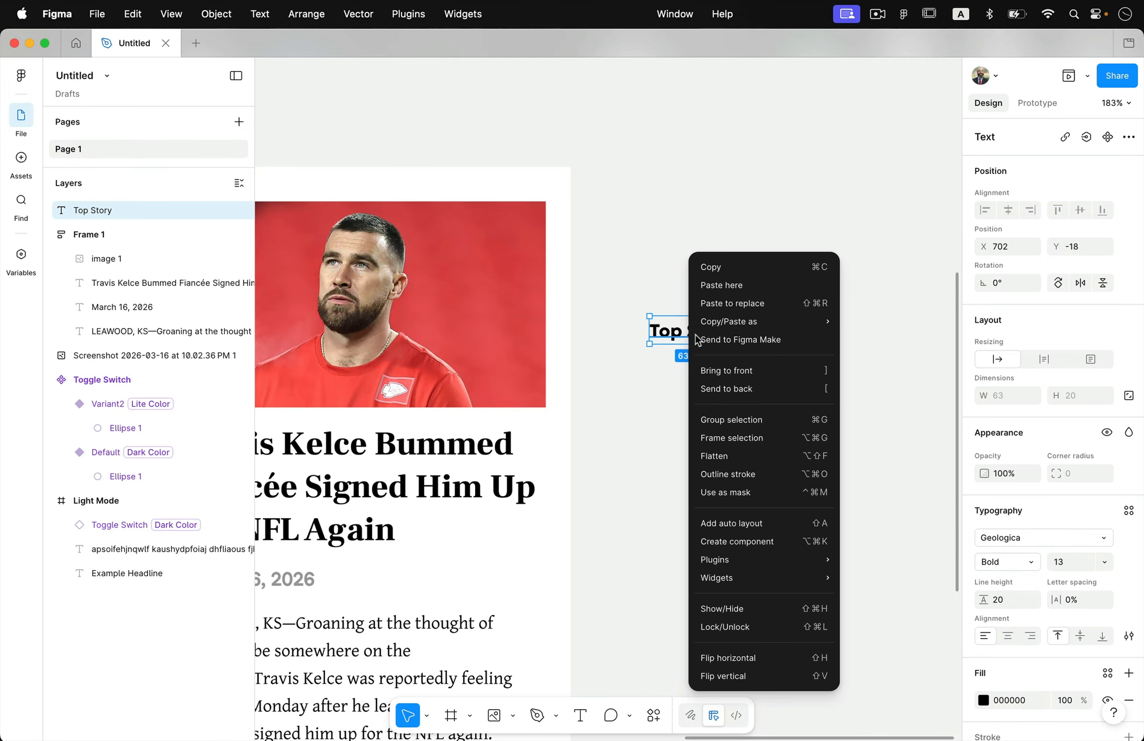
pyautogui.click(779, 438)
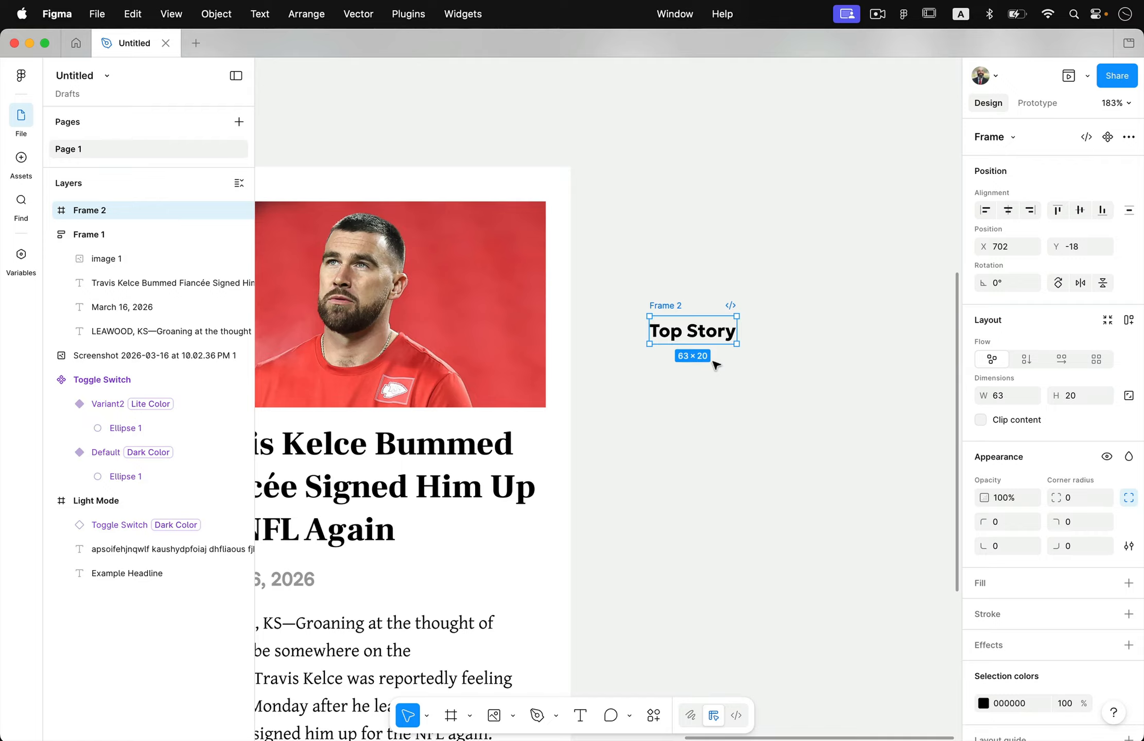
pyautogui.click(1128, 583)
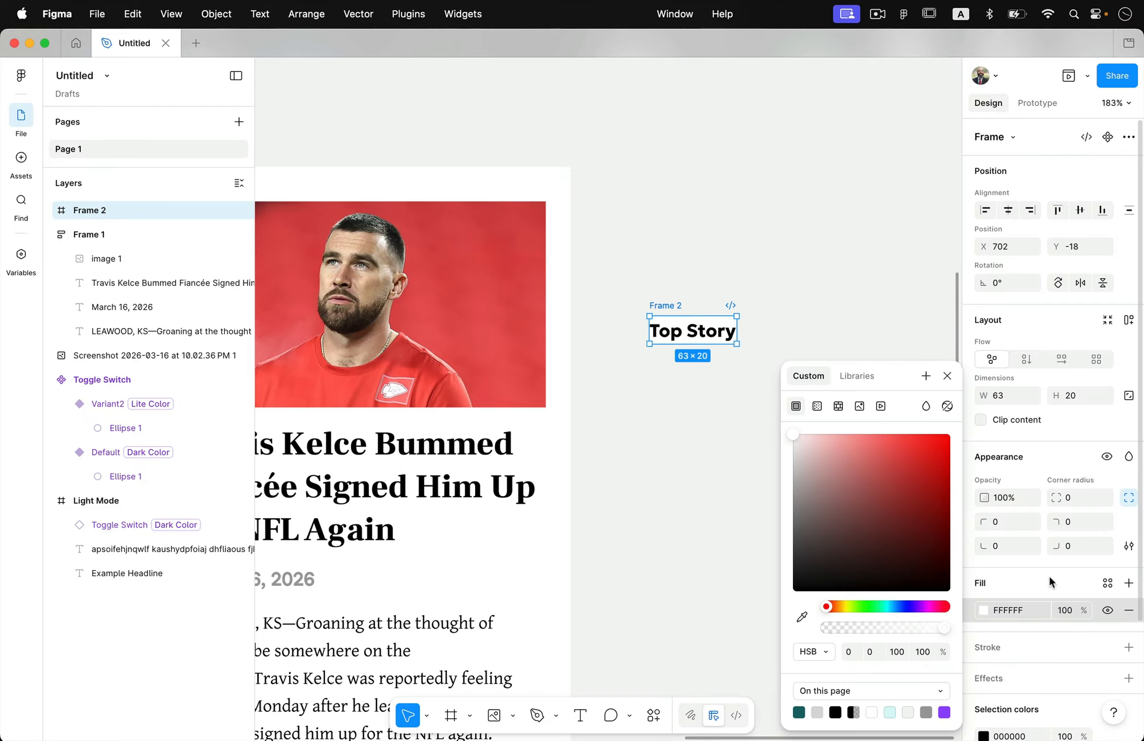
pyautogui.click(1051, 452)
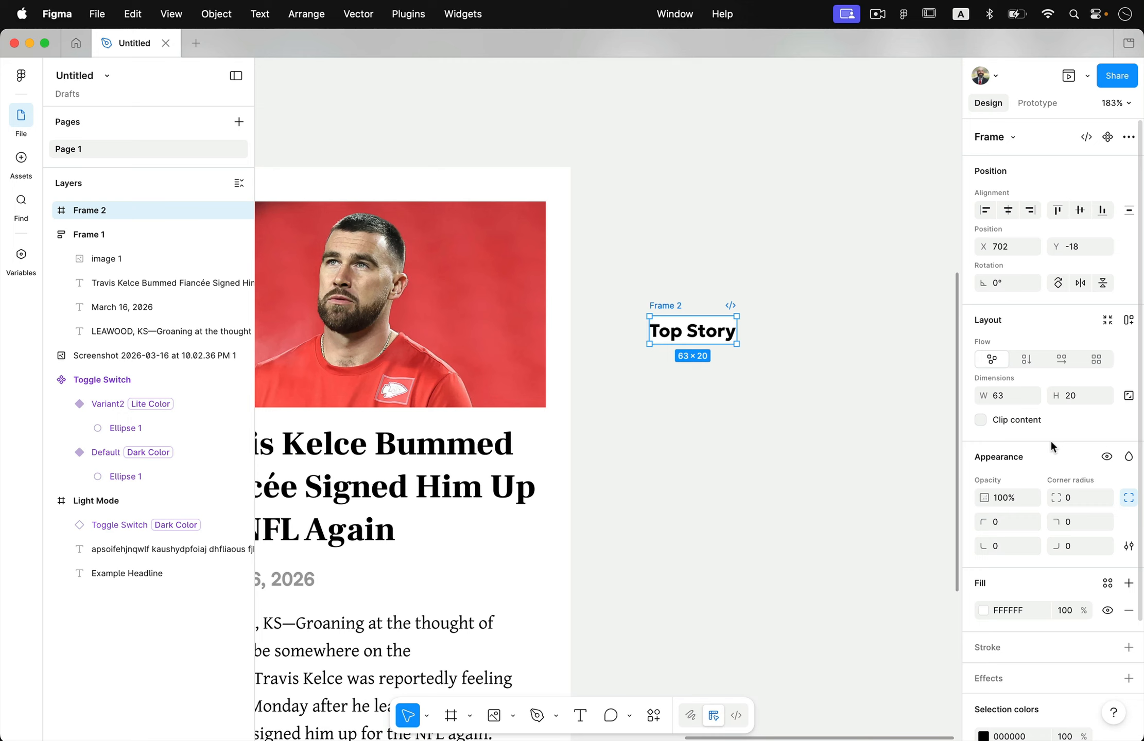
# Apply auto layout to the "Top Story" frame with padding 7 horizontal and 1 vertical, and round its corners to 14.
pyautogui.click(1127, 321)
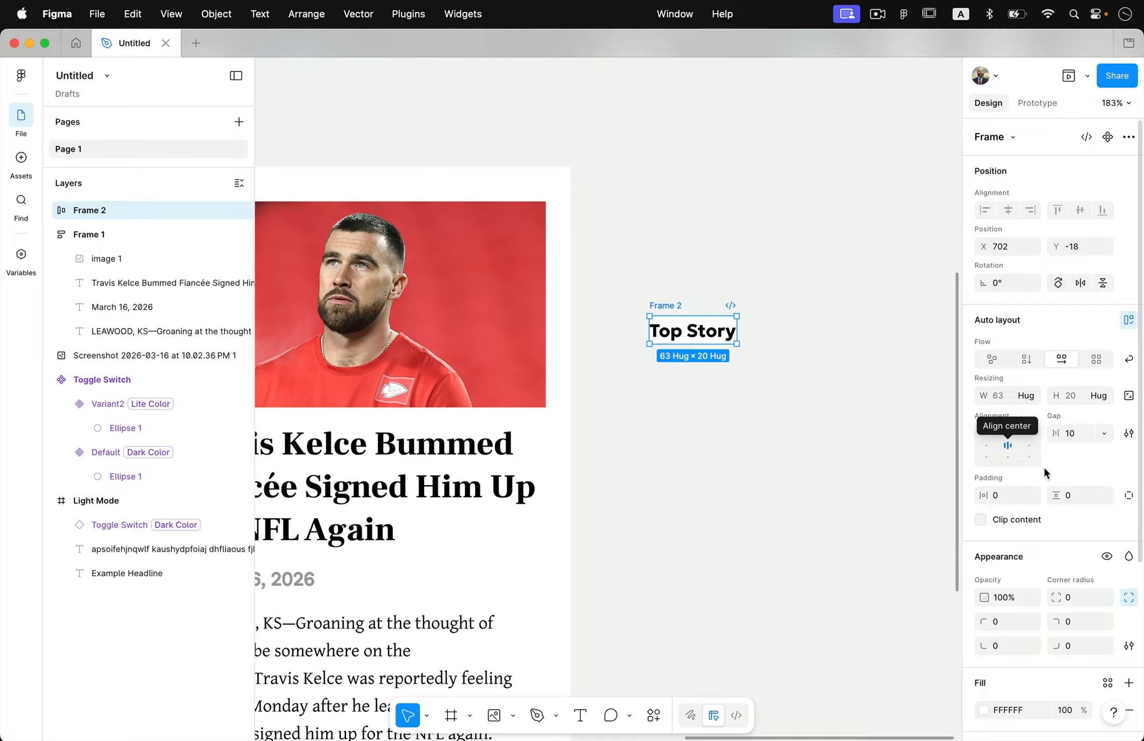
pyautogui.moveTo(984, 495)
pyautogui.mouseDown()
pyautogui.moveTo(1004, 495)
pyautogui.moveTo(962, 494)
pyautogui.moveTo(1061, 495)
pyautogui.moveTo(980, 495)
pyautogui.mouseUp()
pyautogui.moveTo(1062, 495); pyautogui.dragTo(1056, 495)
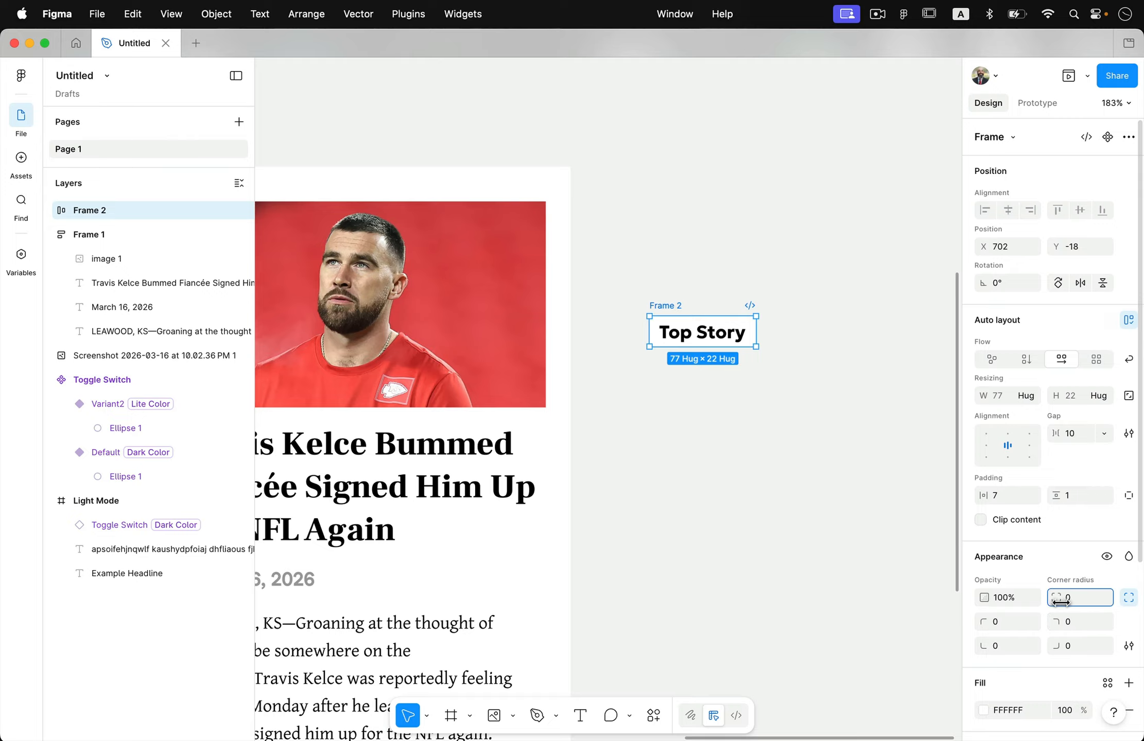
pyautogui.moveTo(1056, 597)
pyautogui.mouseDown()
pyautogui.moveTo(1130, 599)
pyautogui.moveTo(1055, 597)
pyautogui.mouseUp()
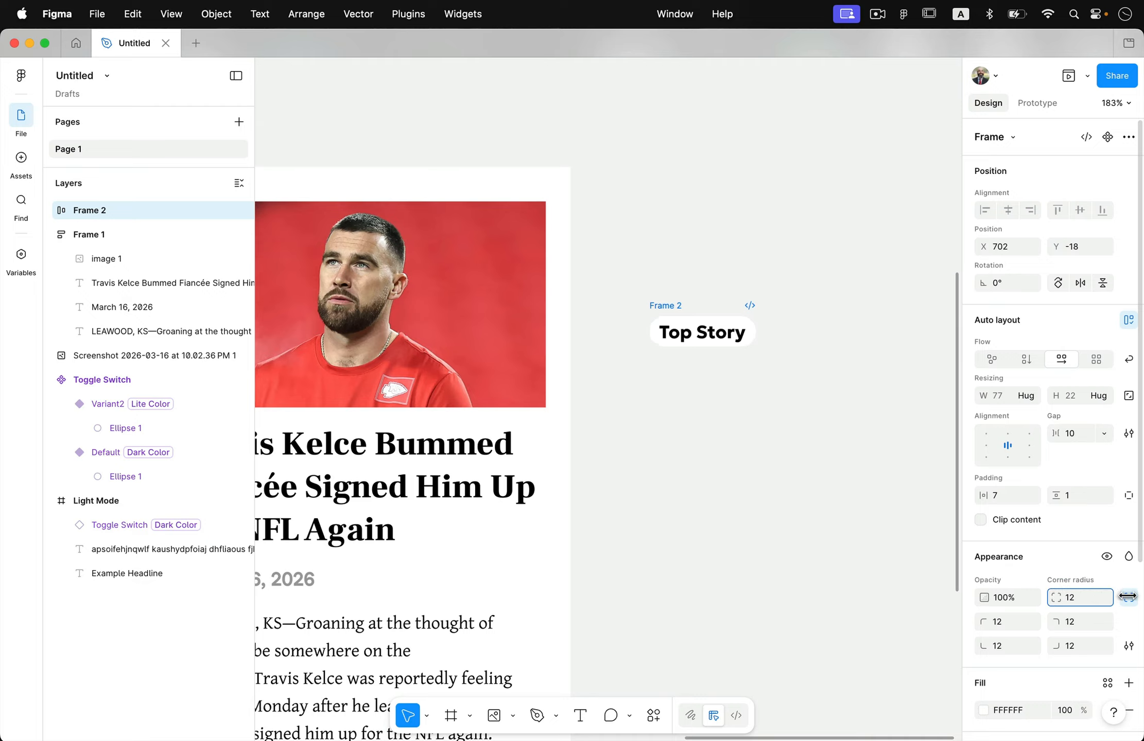
pyautogui.click(681, 271)
# Place the "Top Story" tag inside Frame 1 between the photo and the headline.
pyautogui.moveTo(669, 311); pyautogui.dragTo(451, 356)
pyautogui.hscroll(-5, 620, 365)
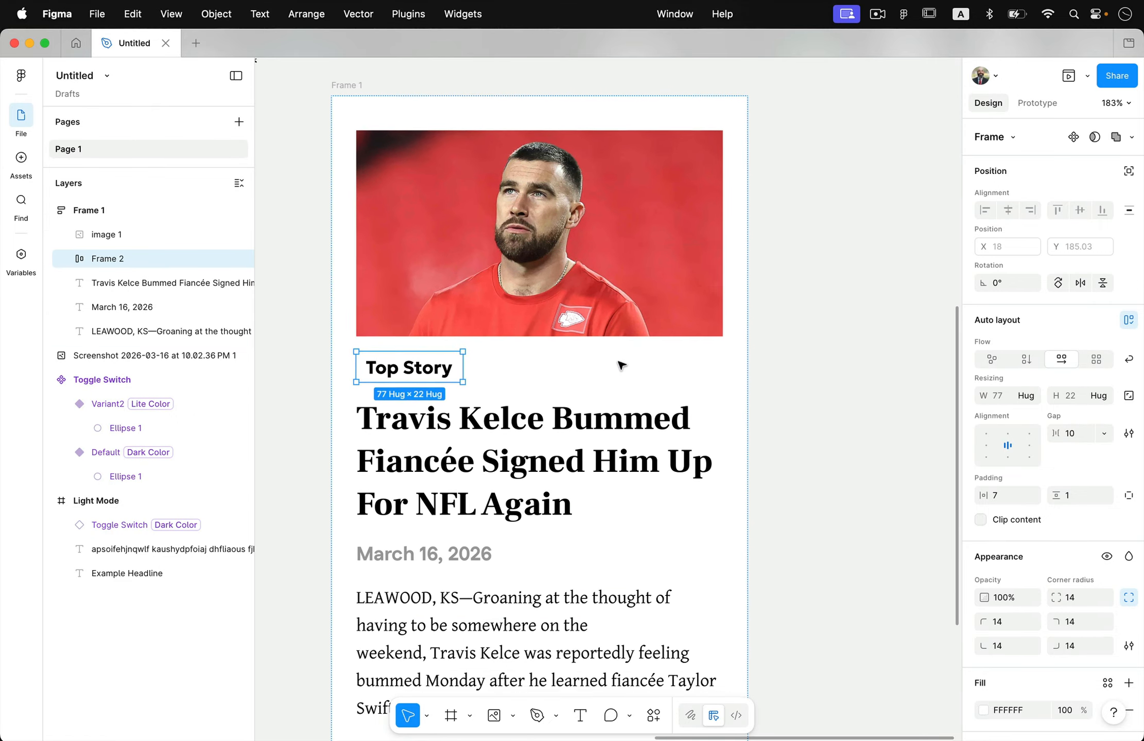
pyautogui.scroll(-5, 620, 365)
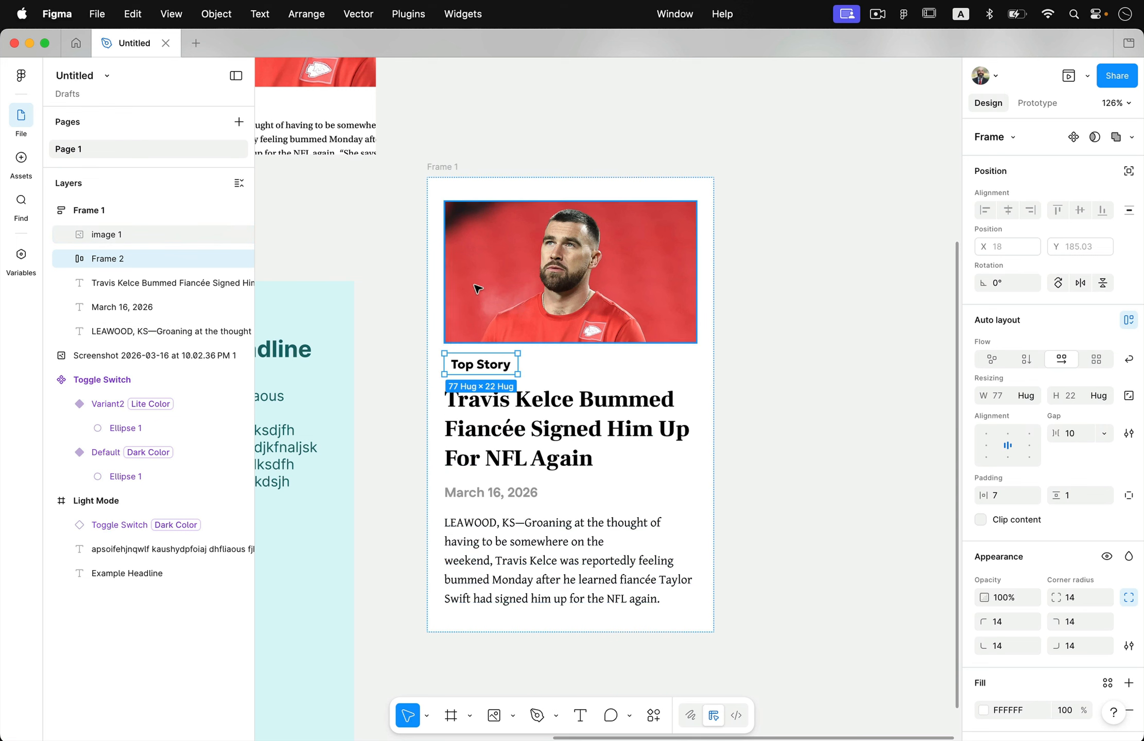
# Exclude the "Top Story" tag from Frame 1's auto layout and place it over the photo's lower-right corner.
pyautogui.click(456, 164)
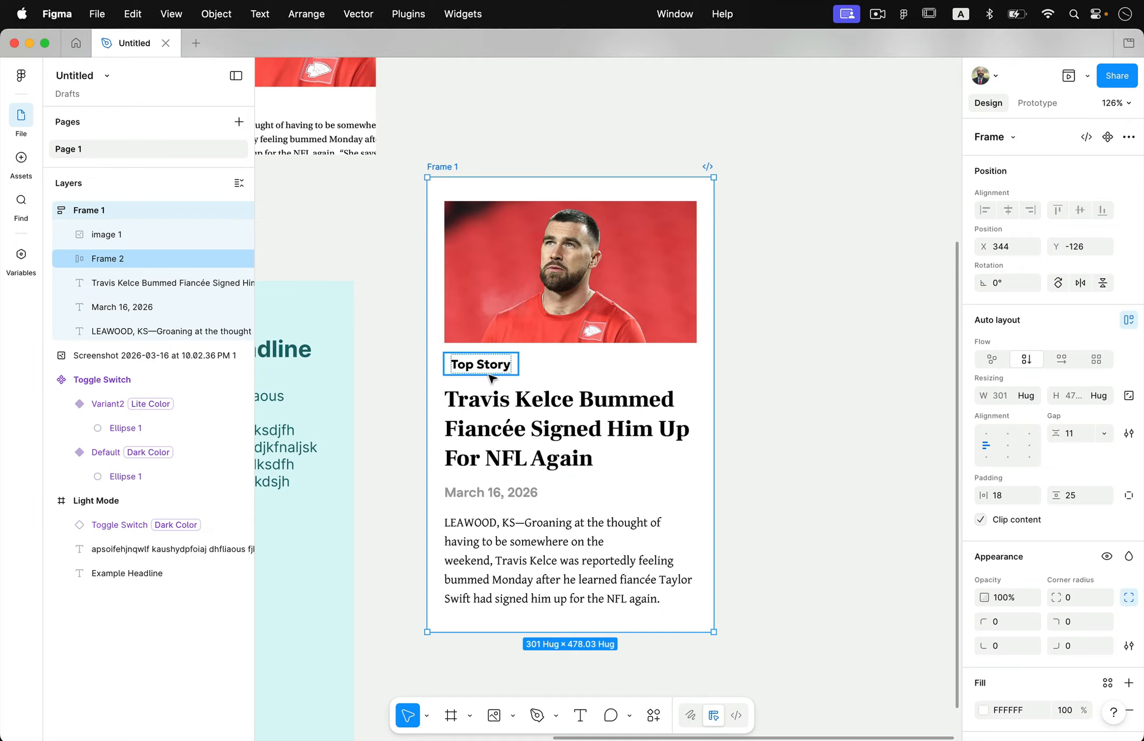
pyautogui.moveTo(492, 377)
pyautogui.mouseDown()
pyautogui.moveTo(494, 427)
pyautogui.moveTo(489, 360)
pyautogui.moveTo(572, 325)
pyautogui.moveTo(646, 312)
pyautogui.moveTo(638, 517)
pyautogui.moveTo(636, 468)
pyautogui.moveTo(638, 485)
pyautogui.moveTo(538, 356)
pyautogui.moveTo(527, 373)
pyautogui.moveTo(532, 530)
pyautogui.moveTo(489, 437)
pyautogui.moveTo(486, 361)
pyautogui.mouseUp()
pyautogui.click(482, 359)
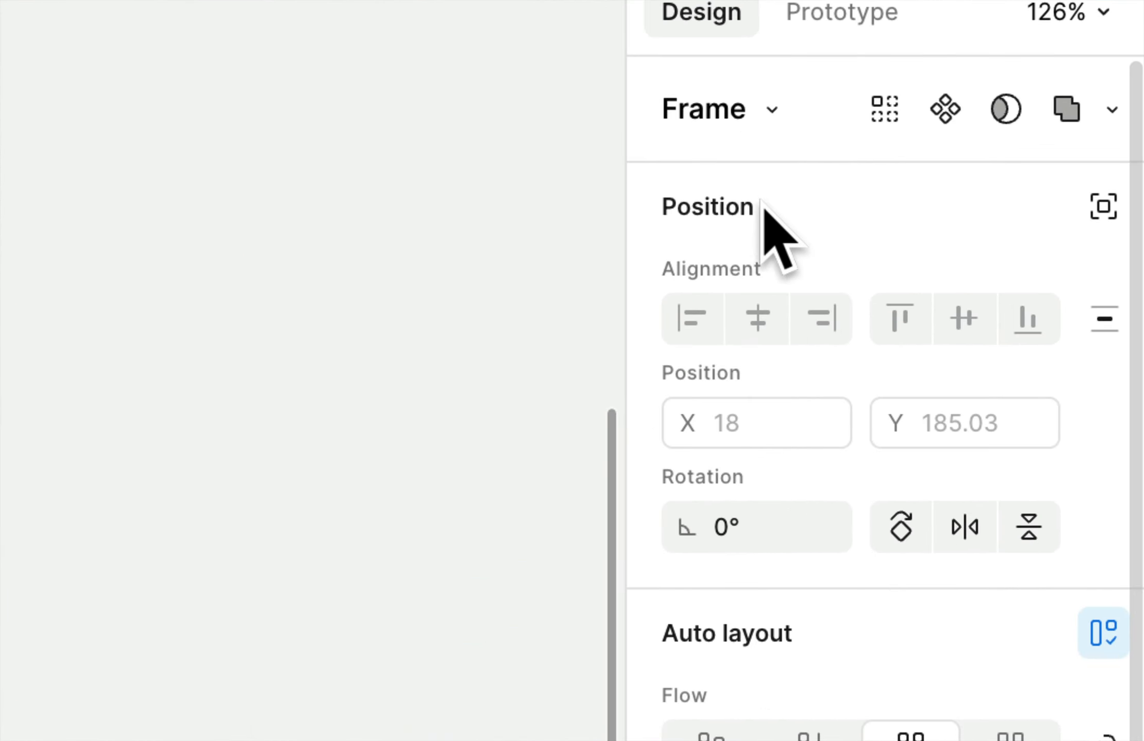
pyautogui.click(1100, 209)
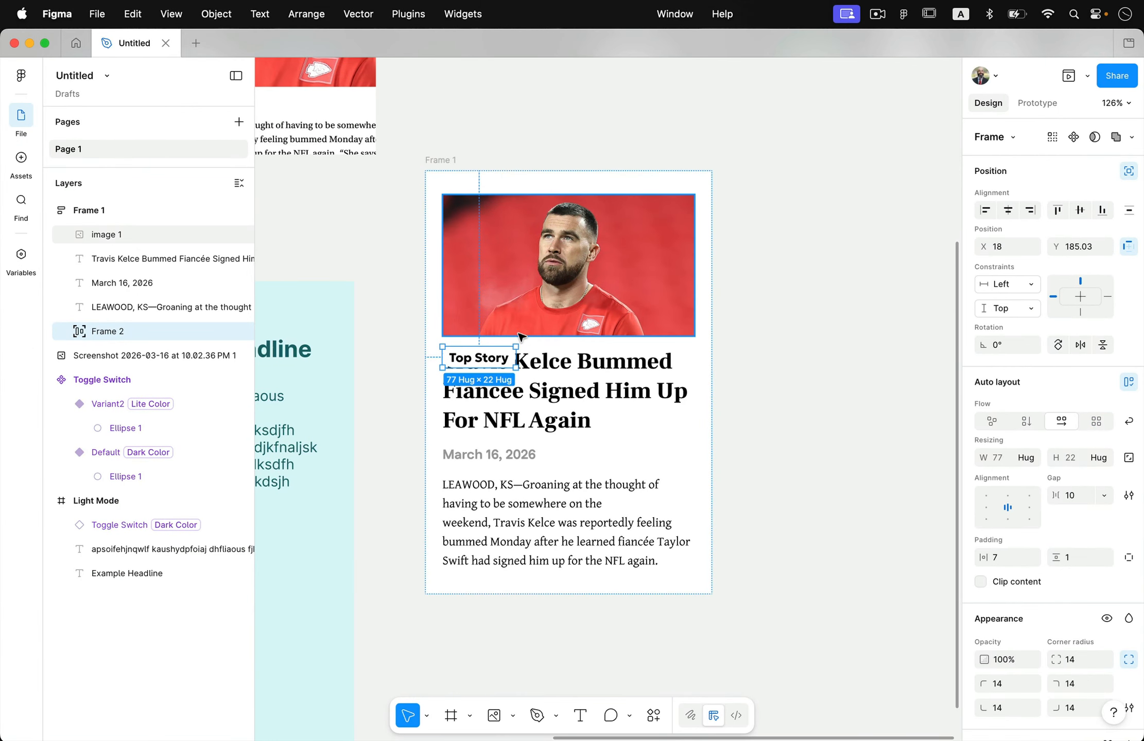
pyautogui.moveTo(506, 360); pyautogui.dragTo(659, 318)
pyautogui.click(794, 394)
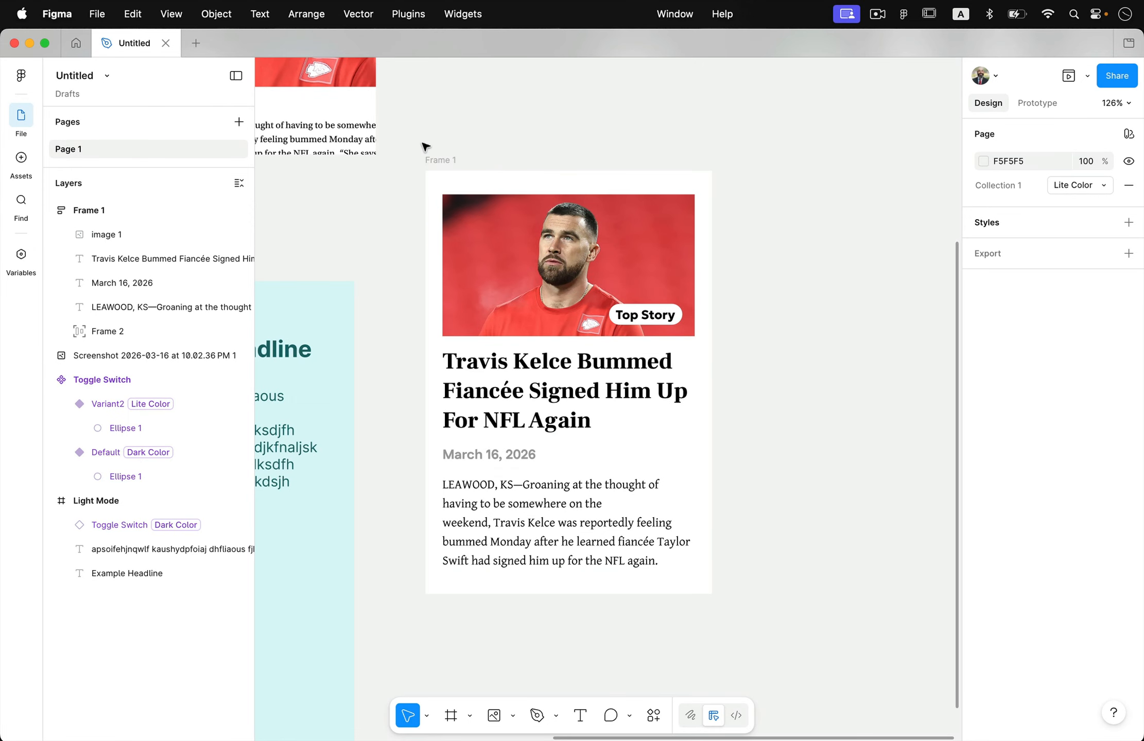
# Reposition Frame 1 on the canvas and nudge the "Top Story" tag on the photo to about X 189, Y 136.
pyautogui.moveTo(440, 157); pyautogui.dragTo(462, 146)
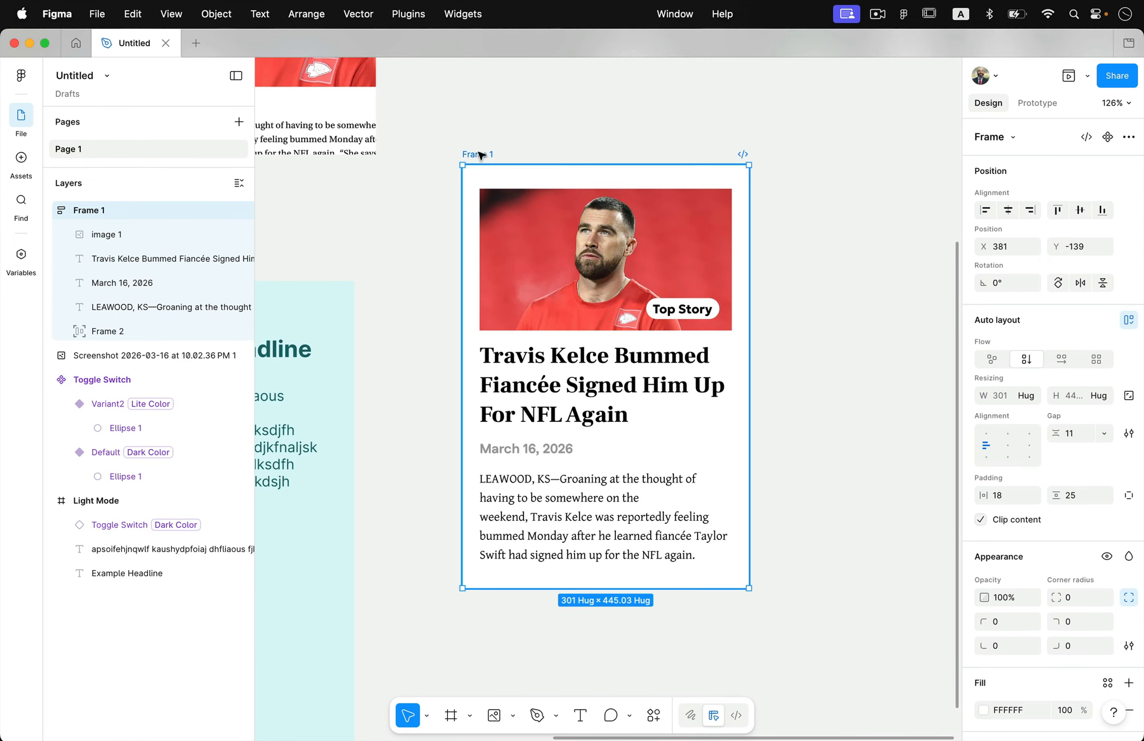
pyautogui.moveTo(667, 326); pyautogui.dragTo(688, 297)
pyautogui.click(690, 302)
pyautogui.click(766, 350)
pyautogui.moveTo(563, 374)
pyautogui.mouseDown()
pyautogui.moveTo(563, 255)
pyautogui.moveTo(561, 380)
pyautogui.mouseUp()
pyautogui.click(766, 319)
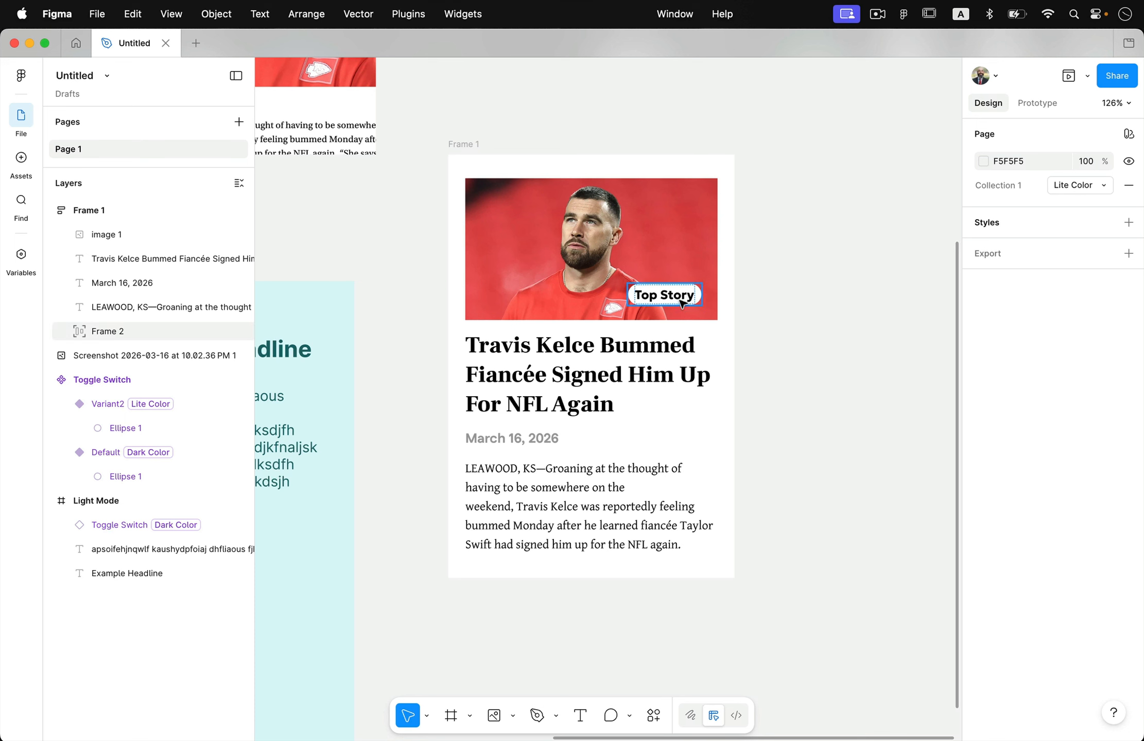
# Add a drop shadow effect to the "Top Story" tag.
pyautogui.click(695, 301)
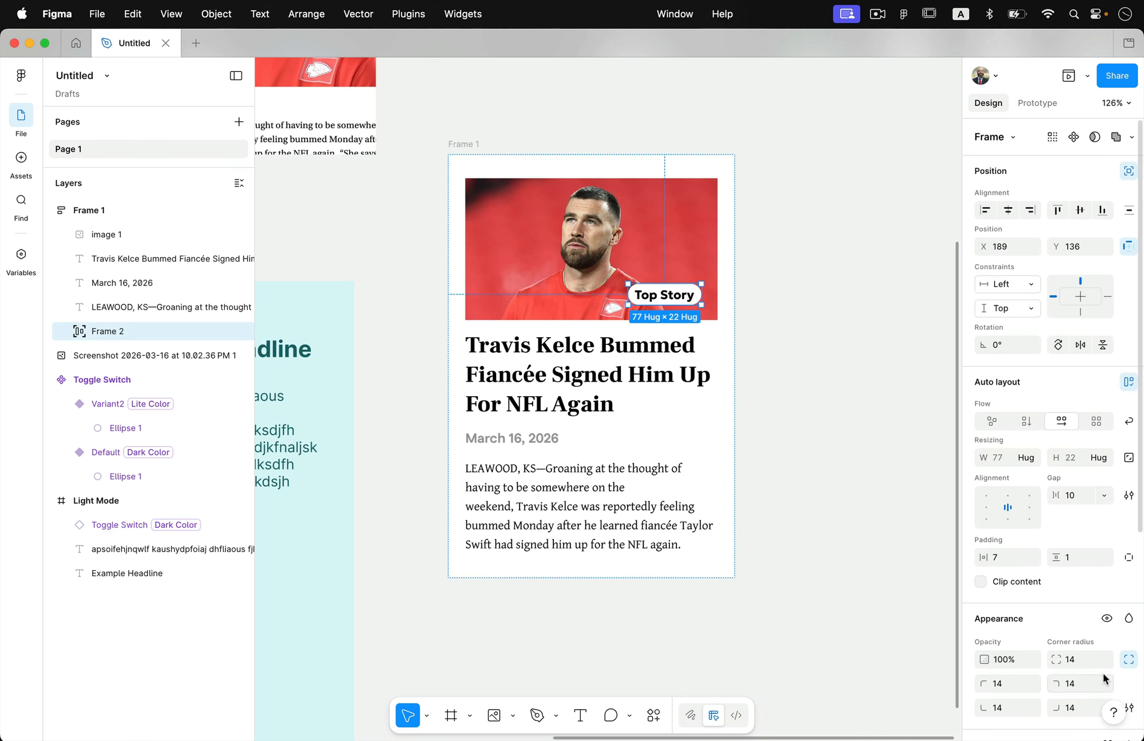
pyautogui.scroll(-6, 1106, 684)
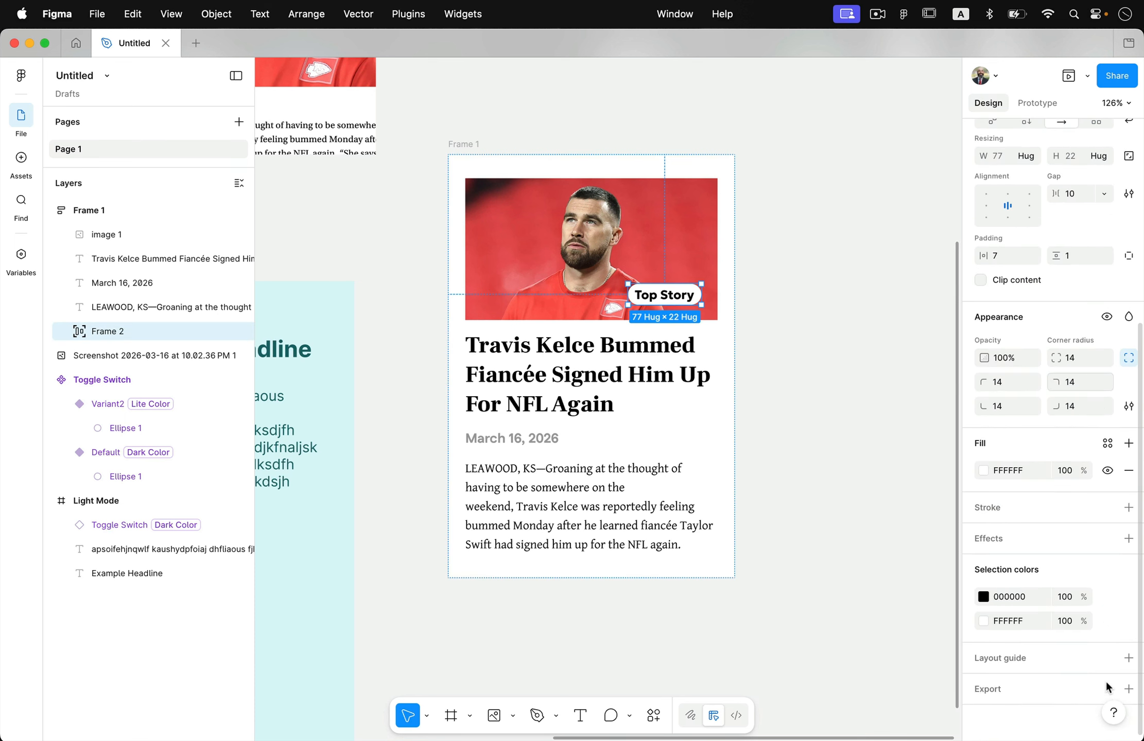
pyautogui.click(1128, 538)
pyautogui.click(841, 472)
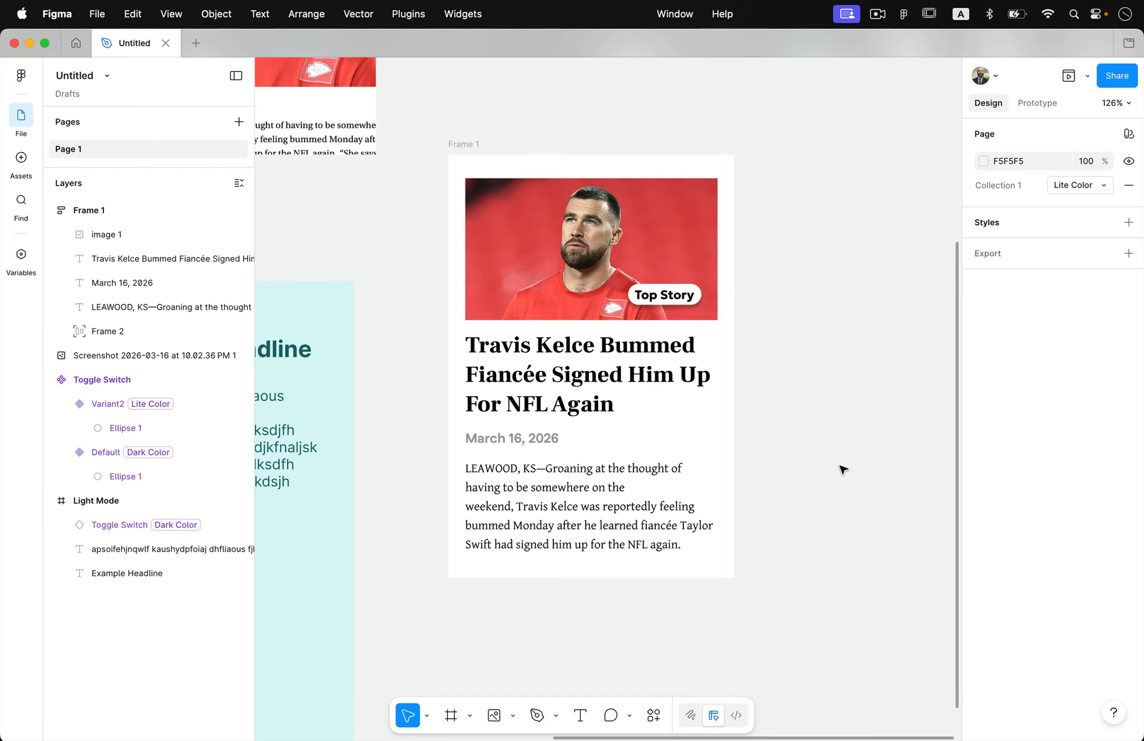
# Delete the reference screenshot of the article from the canvas.
pyautogui.scroll(-5, 809, 340)
pyautogui.click(594, 212)
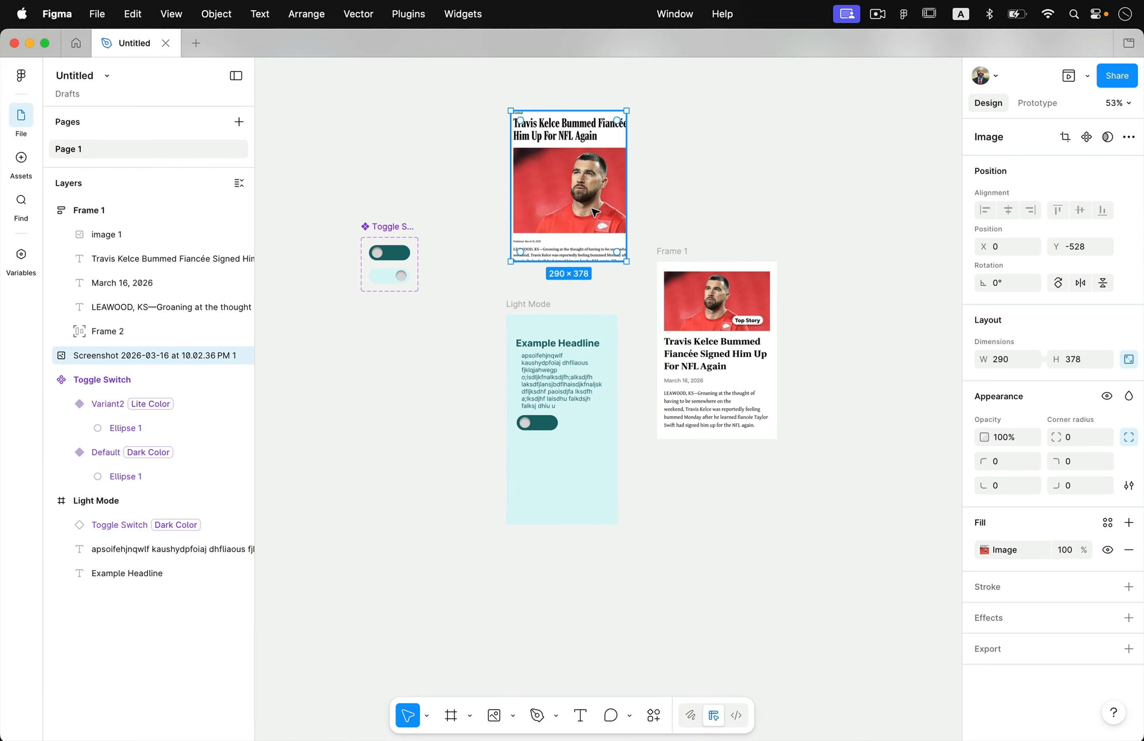
pyautogui.press('Delete')
# Move Frame 1 beside the Light Mode frame, to about X 393, Y -4.
pyautogui.scroll(-2, 645, 213)
pyautogui.hscroll(2, 644, 213)
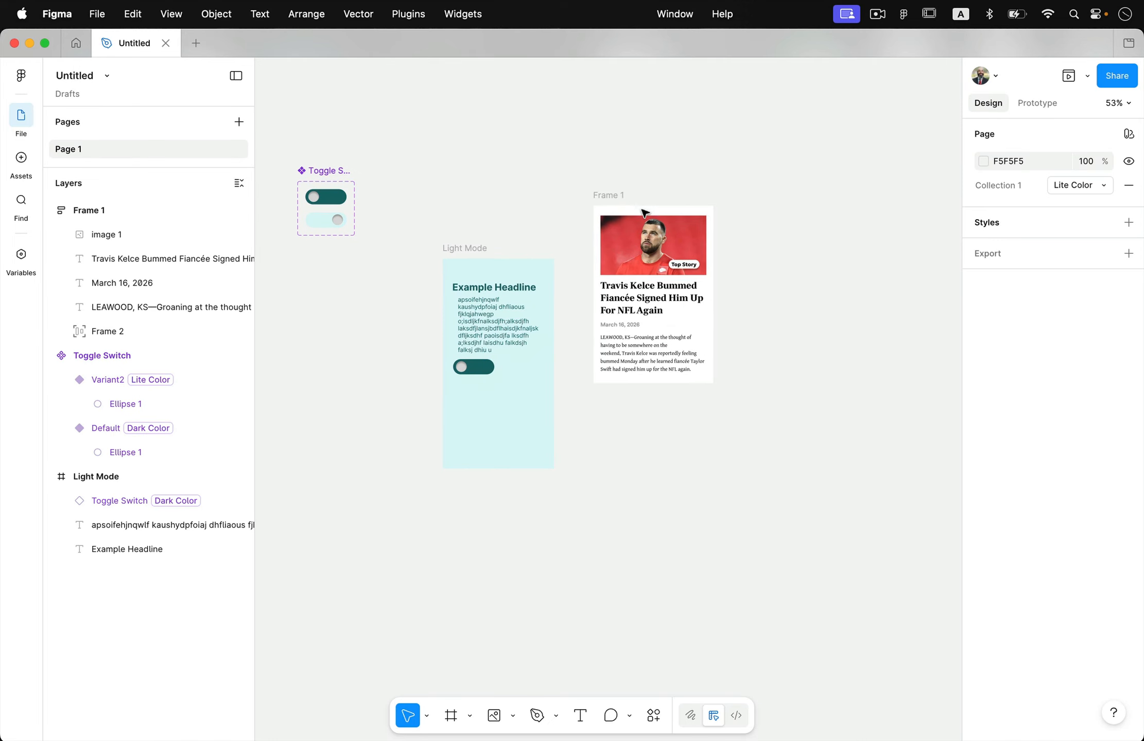
pyautogui.moveTo(613, 196); pyautogui.dragTo(626, 263)
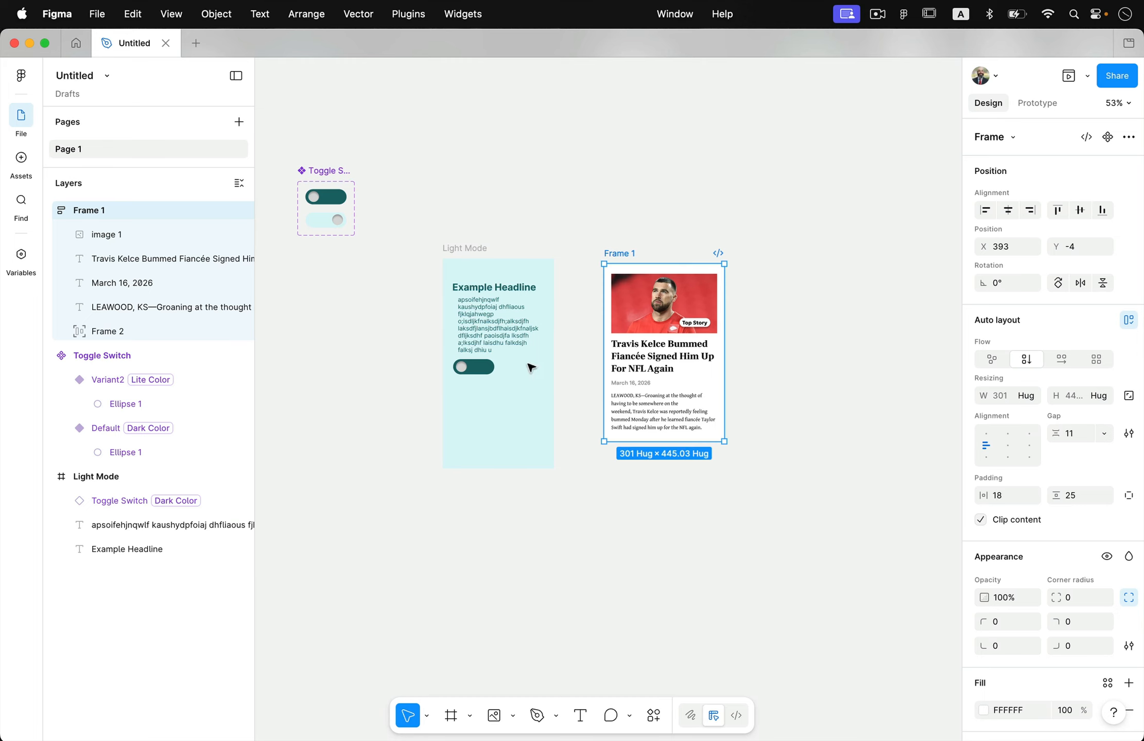
pyautogui.scroll(3, 705, 249)
pyautogui.scroll(-3, 690, 270)
pyautogui.hscroll(1, 690, 271)
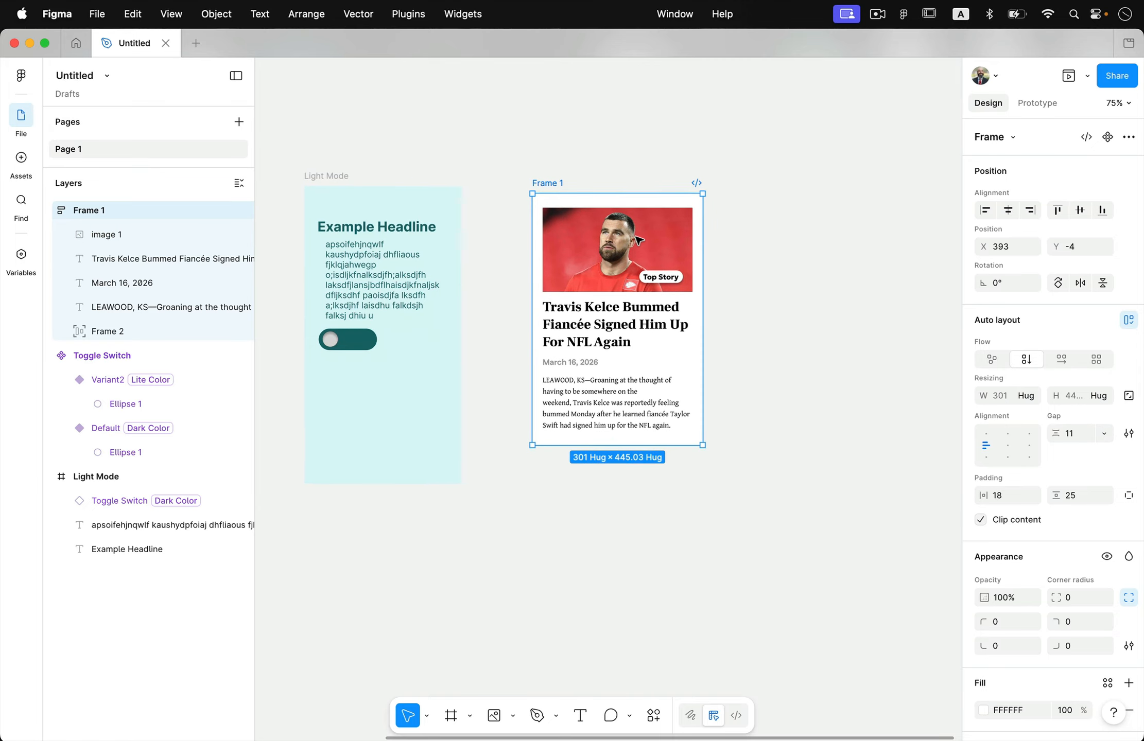
pyautogui.click(786, 351)
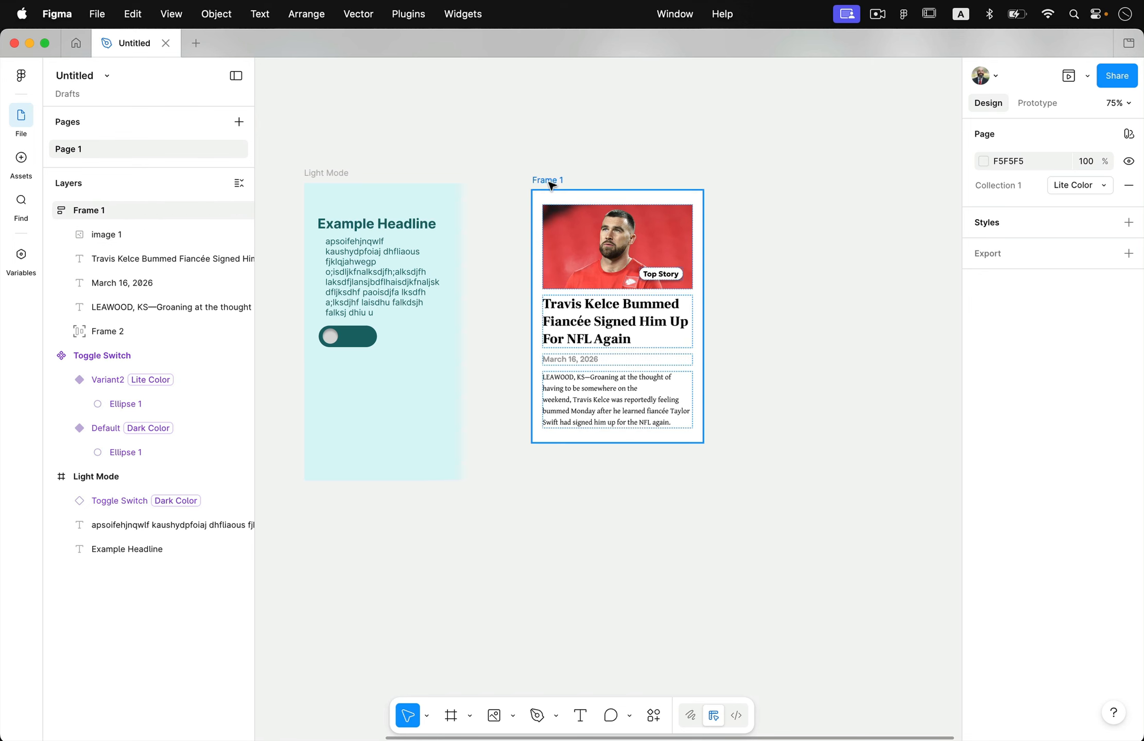
# Duplicate Frame 1 and place the copy directly below it, at about X 393, Y 487.
pyautogui.moveTo(550, 184); pyautogui.dragTo(550, 461)
pyautogui.scroll(-5, 794, 510)
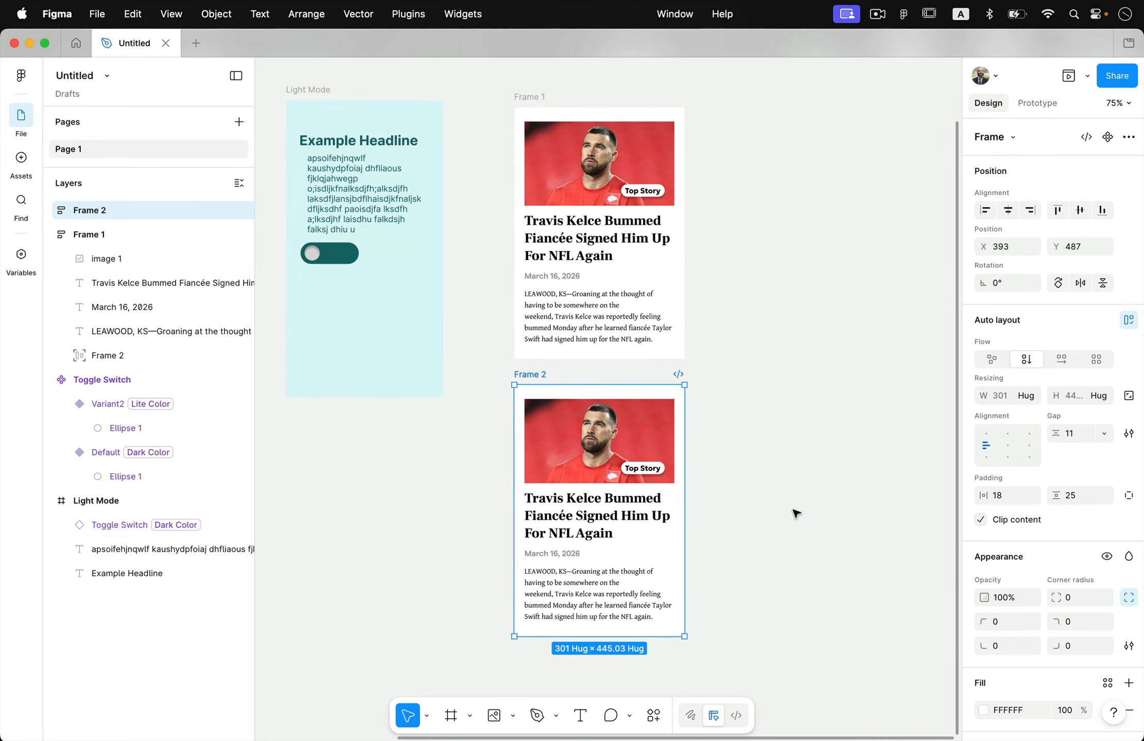
pyautogui.click(721, 406)
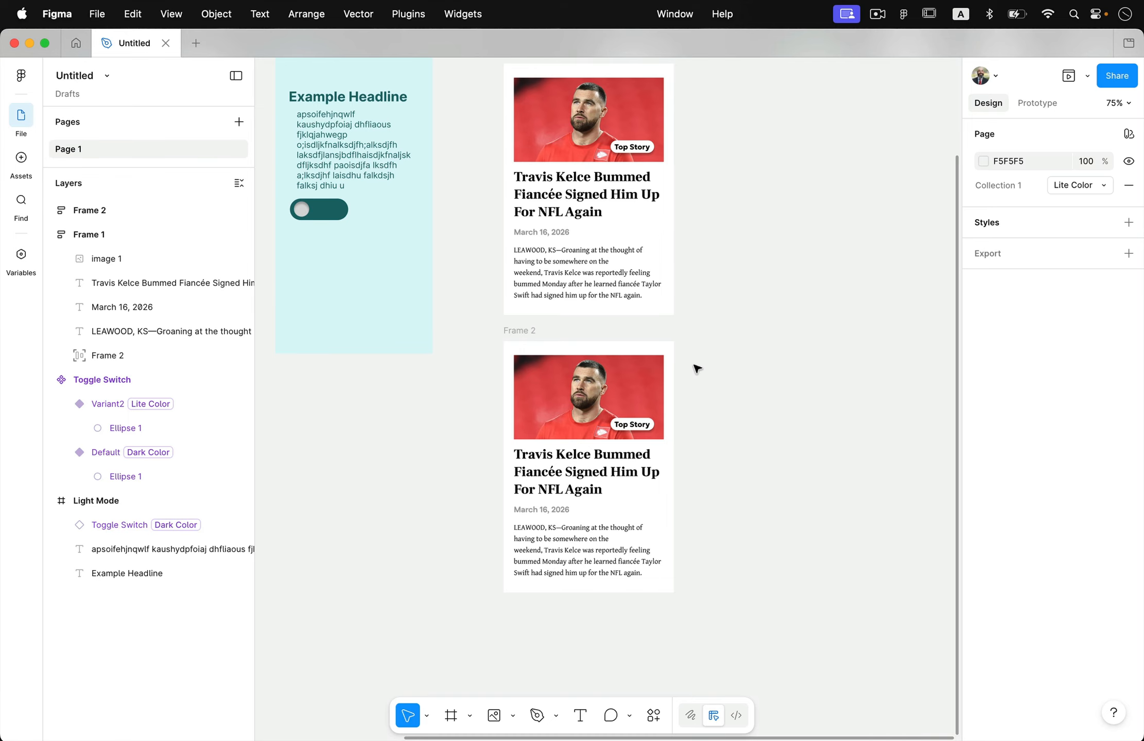
pyautogui.scroll(3, 740, 304)
pyautogui.hscroll(-2, 740, 303)
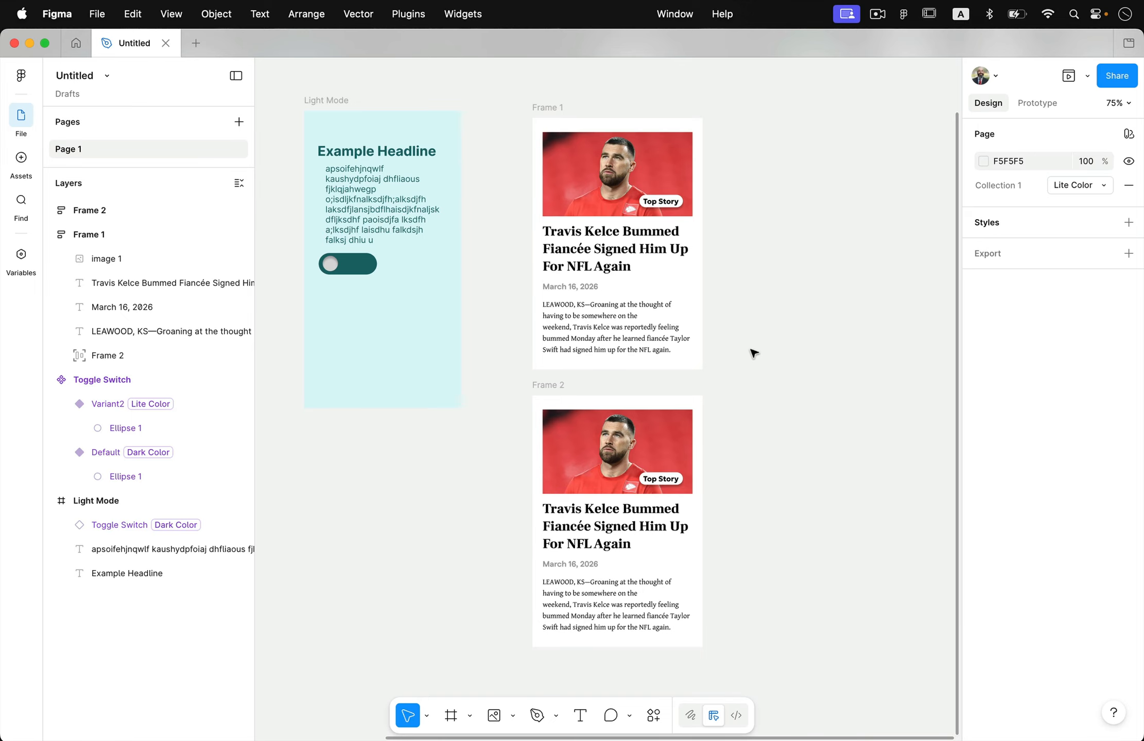
pyautogui.hscroll(1, 753, 353)
pyautogui.scroll(1, 753, 353)
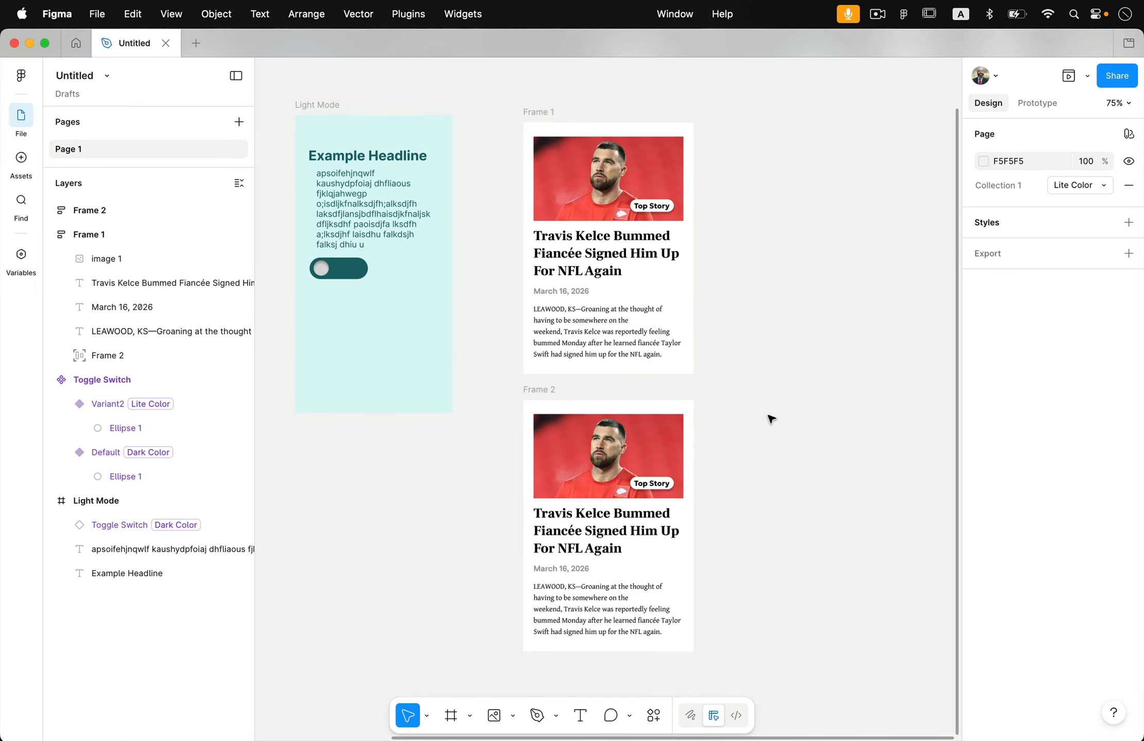
pyautogui.click(97, 14)
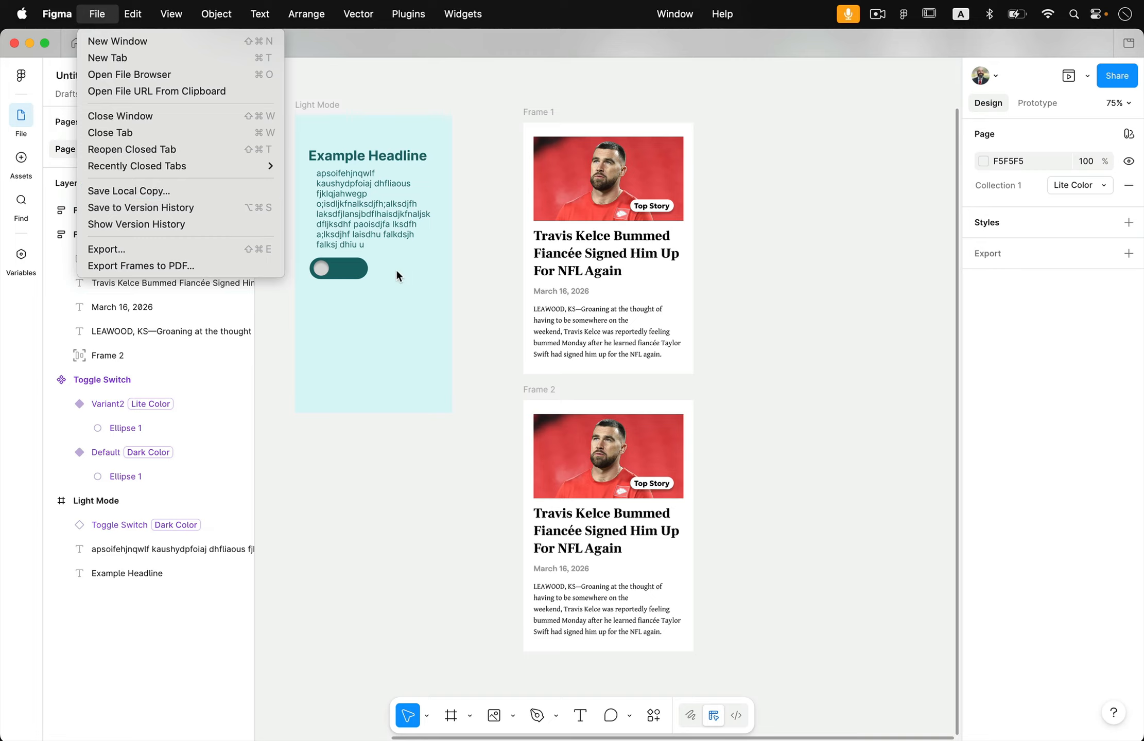
pyautogui.click(512, 265)
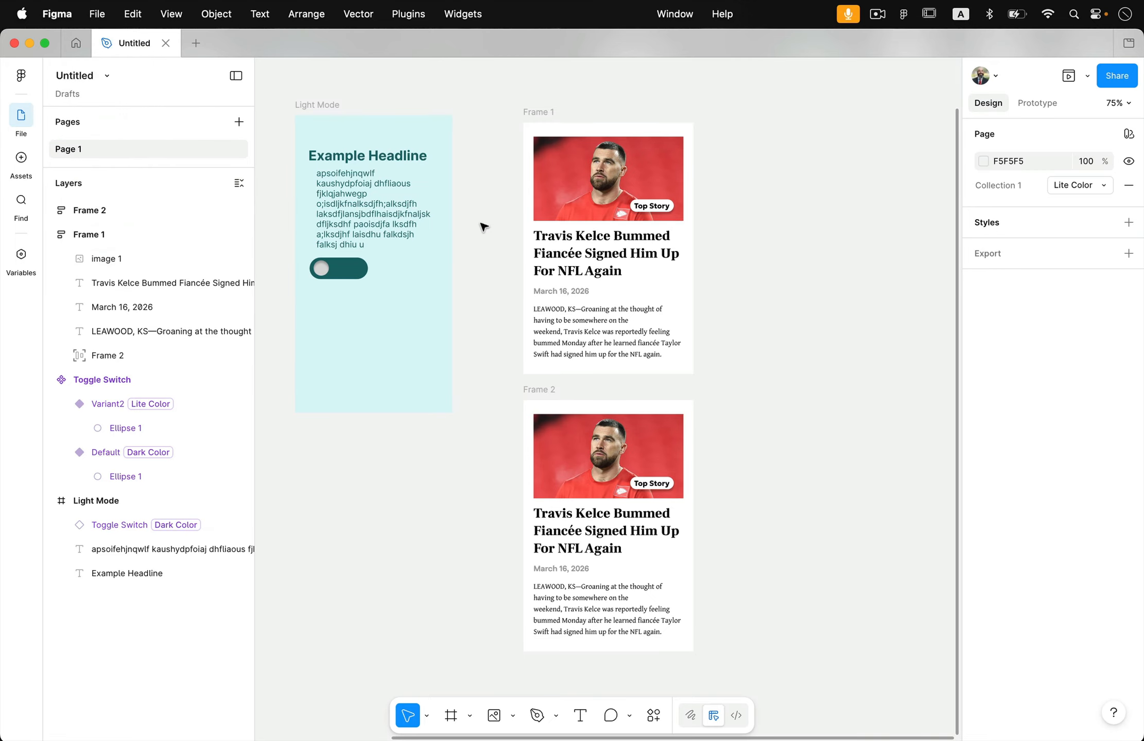